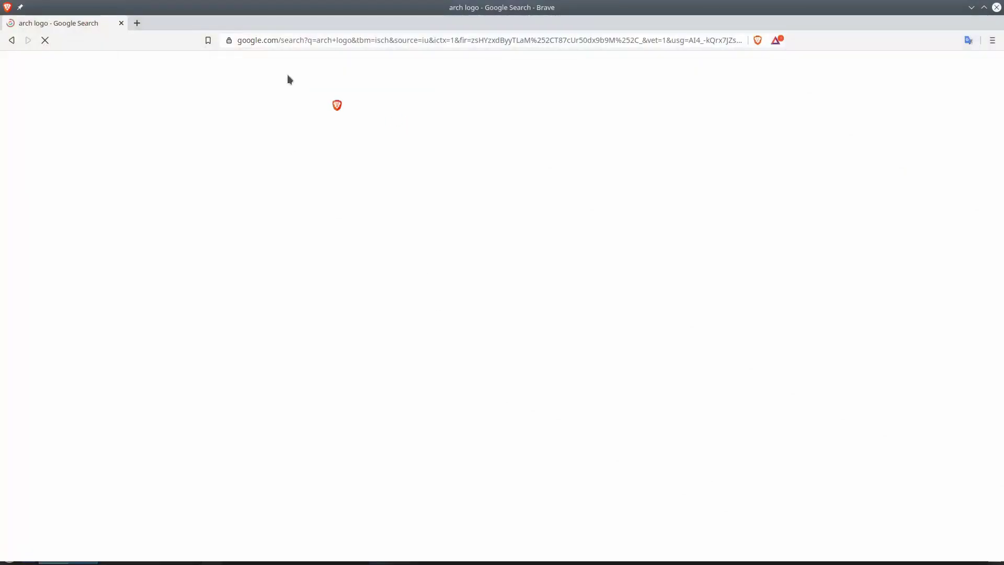
Browse the image search results for arch logo.
click(148, 69)
scroll(148, 70, down, 3)
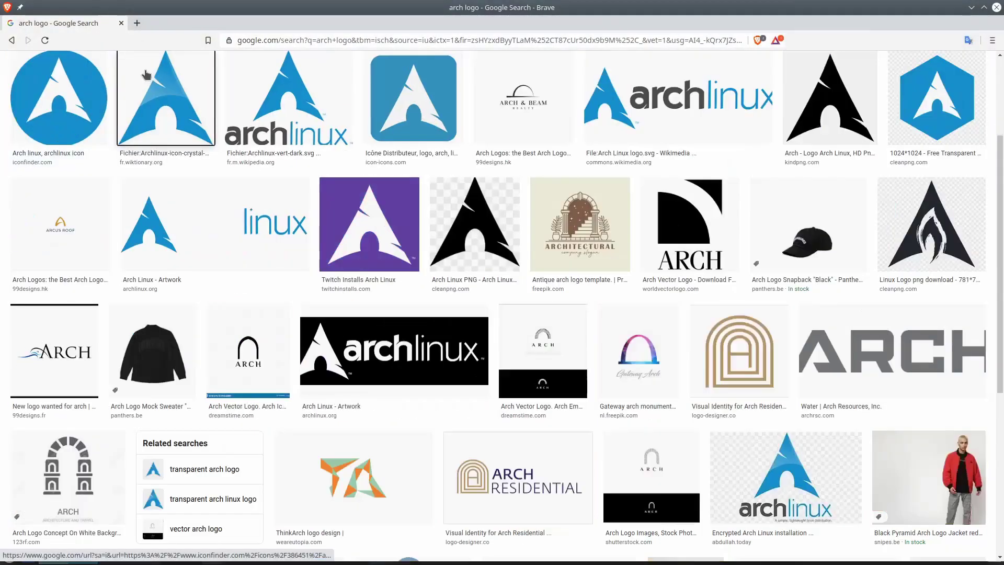
Search the web for refind and open The rEFInd Boot Manager website.
double_click(272, 40)
click(272, 40)
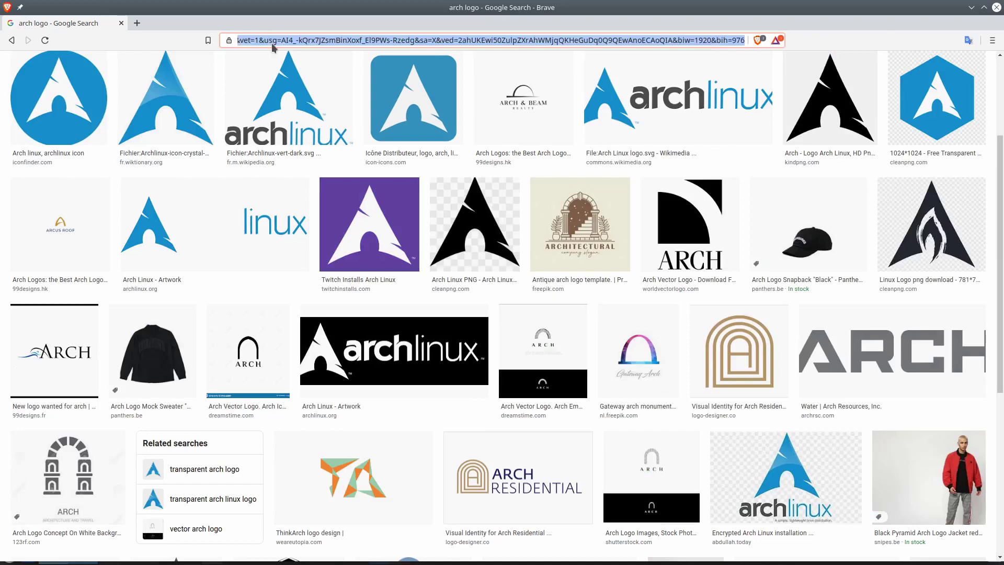
text(refind)
key(Return)
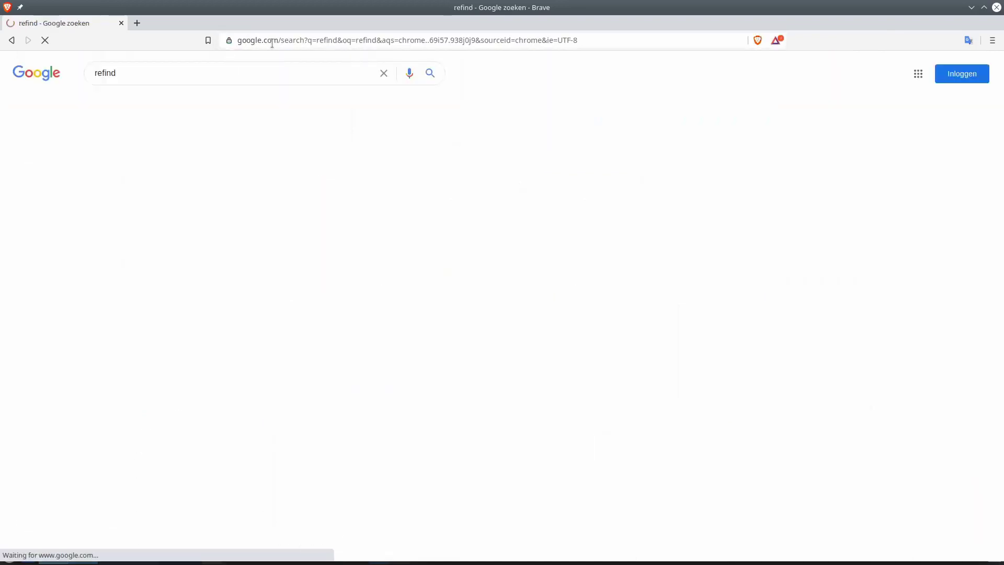
click(194, 159)
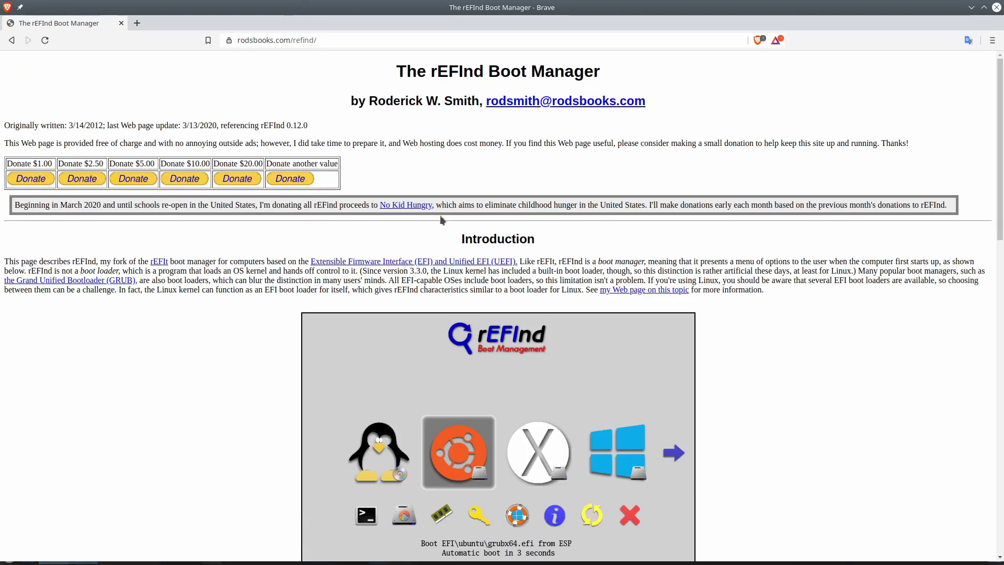
Open the Setting OS Icons section of the Configuring the Boot Manager documentation page.
scroll(495, 236, down, 8)
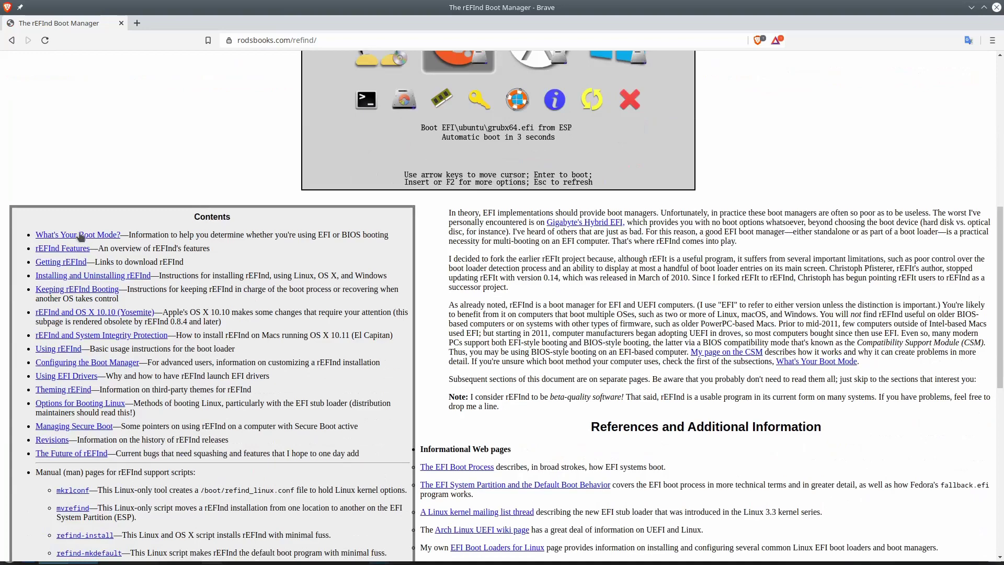
click(85, 364)
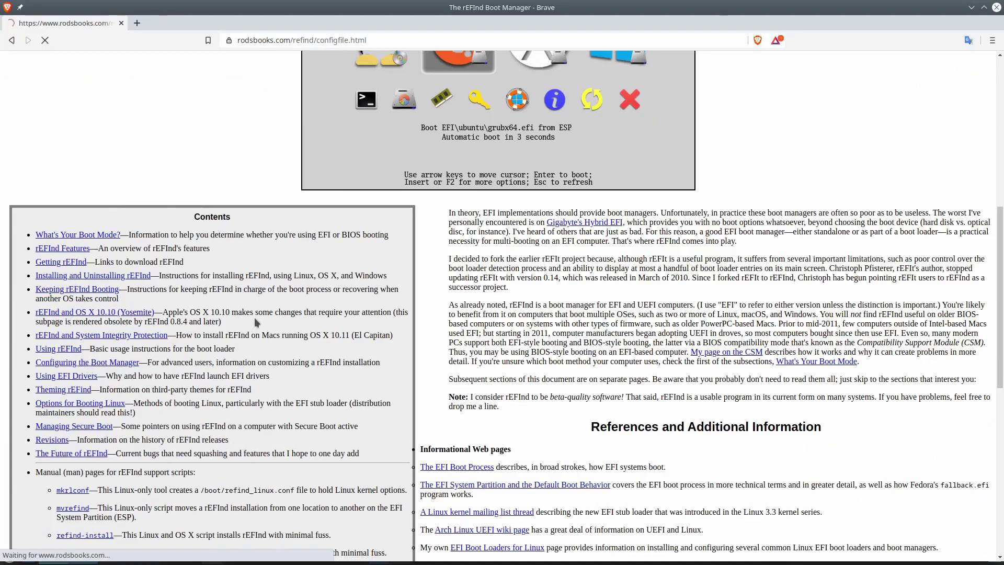
click(235, 319)
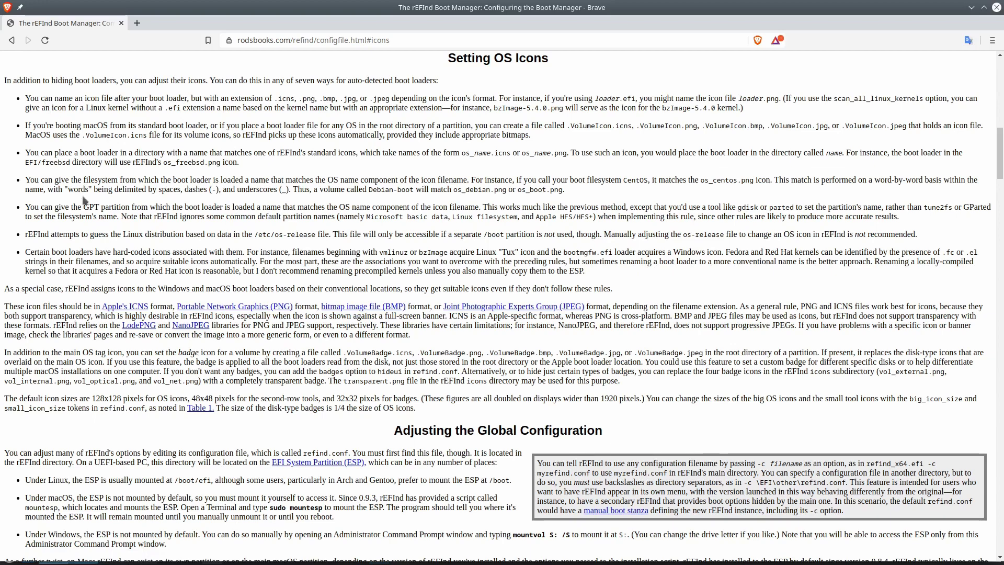
Read the paragraph on default icon sizes, highlighting the sizes for OS icons, second-row tools and badges.
scroll(329, 361, down, 1)
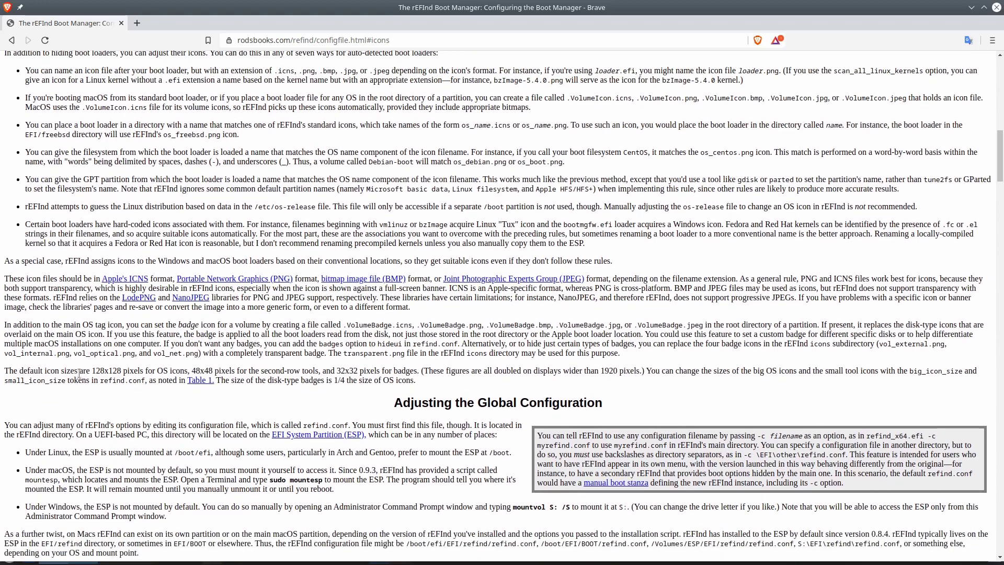
drag(91, 372, 150, 373)
click(165, 373)
drag(229, 370, 317, 370)
click(324, 368)
Return to the rEFInd main page to examine the boot menu picture.
scroll(333, 366, up, 8)
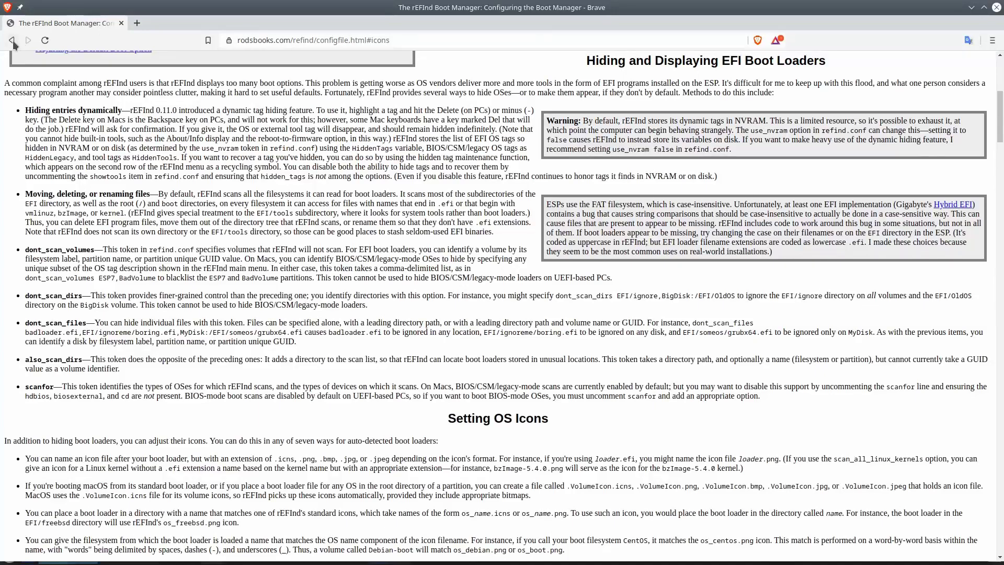
click(12, 42)
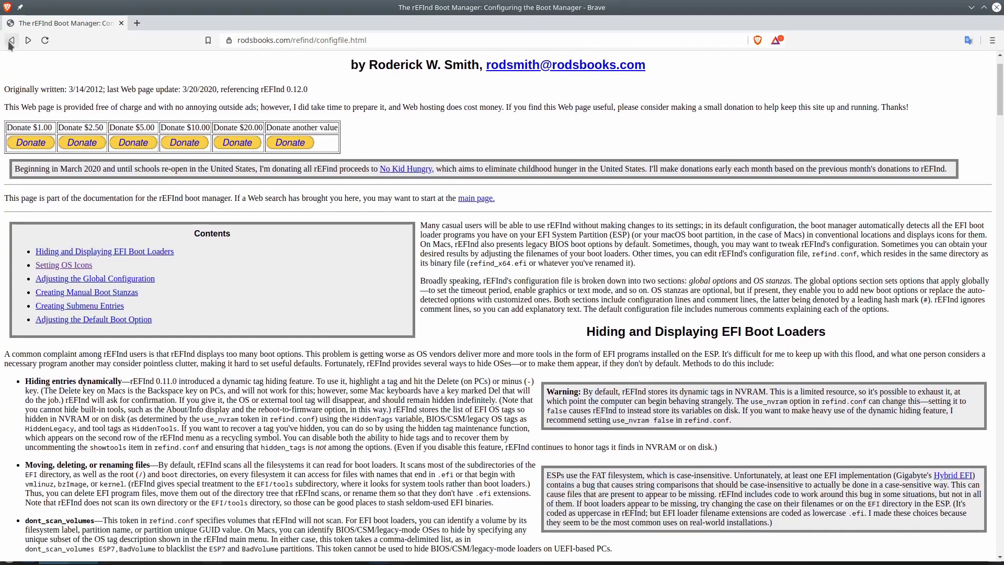
click(10, 42)
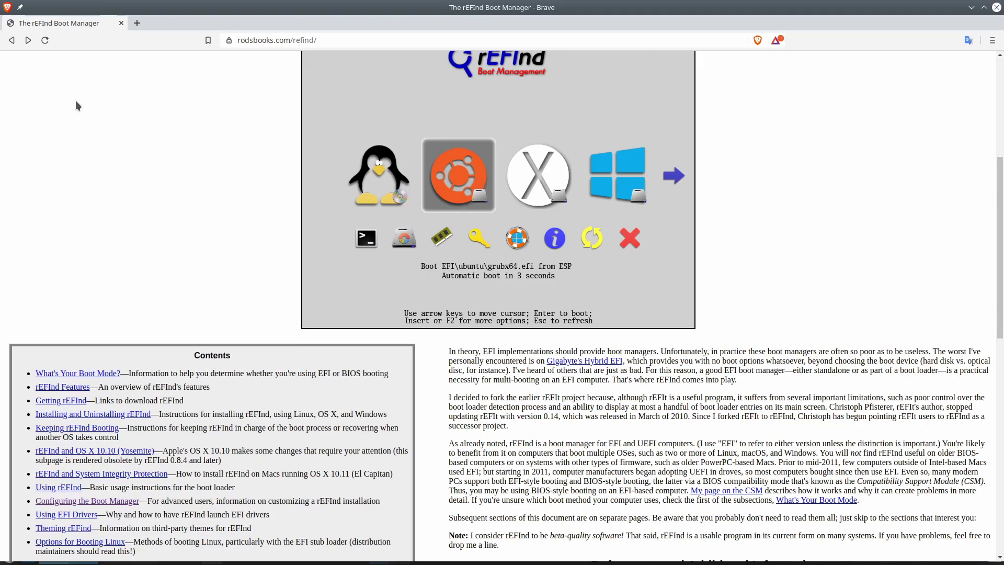
Go back to the Setting OS Icons section and review the paragraph on default icon sizes.
click(28, 40)
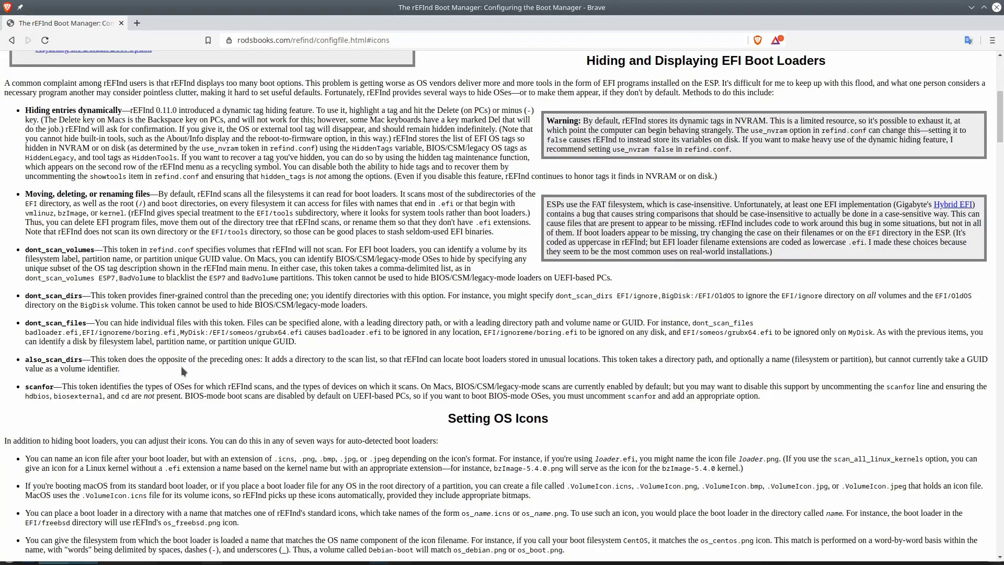
scroll(209, 247, down, 5)
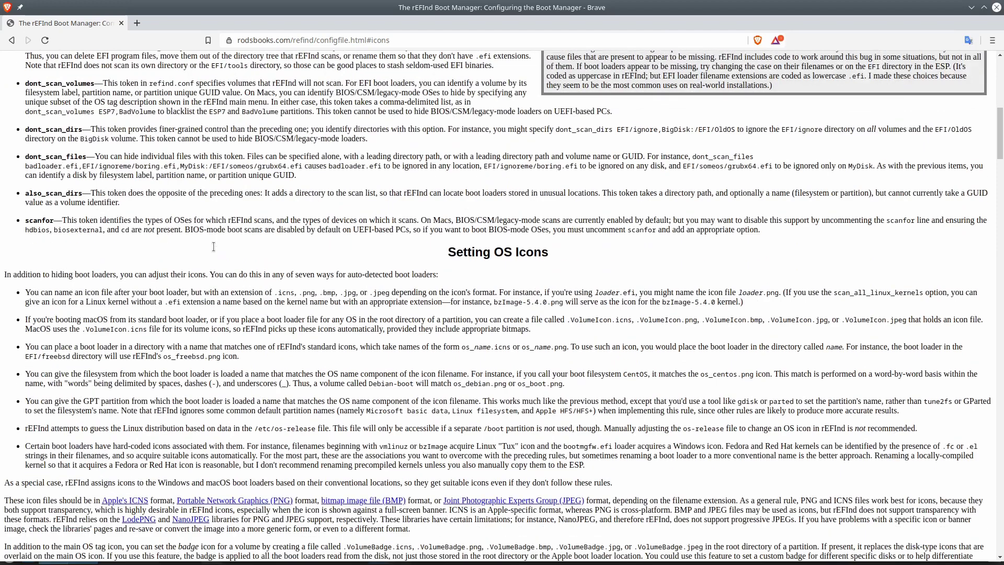
scroll(212, 248, down, 2)
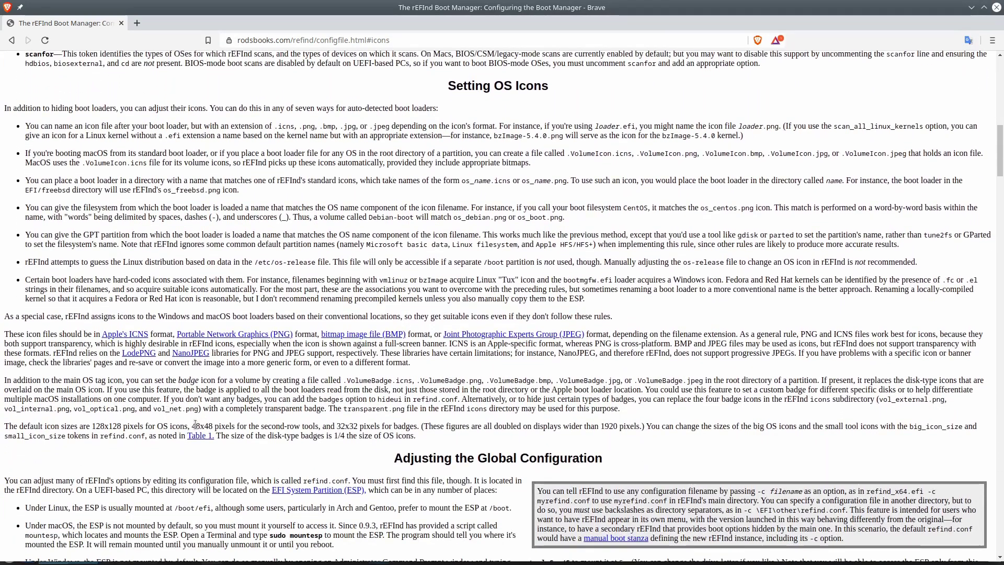
Compare the boot menu picture on the rEFInd main page with the icon size description in the documentation.
click(12, 39)
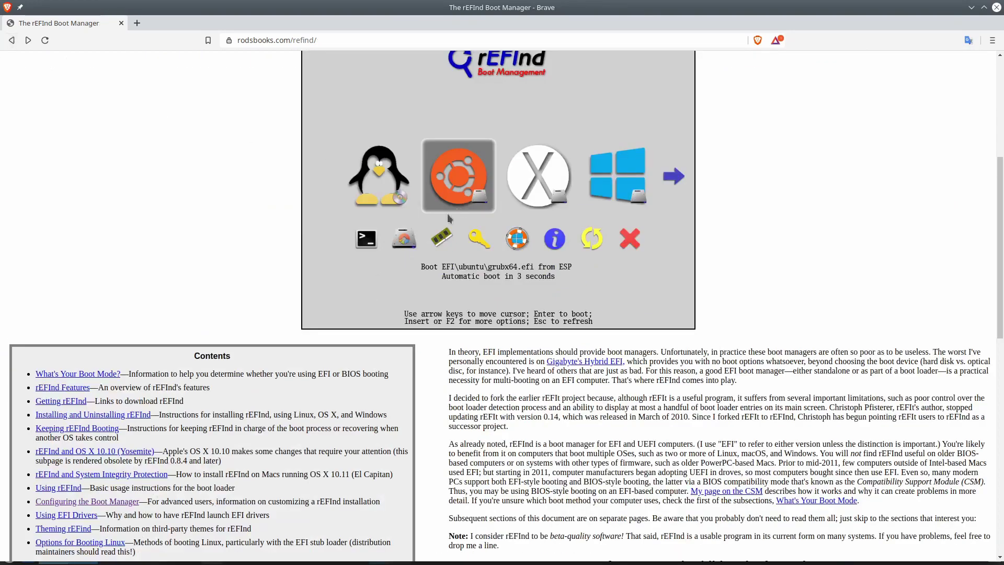
click(28, 40)
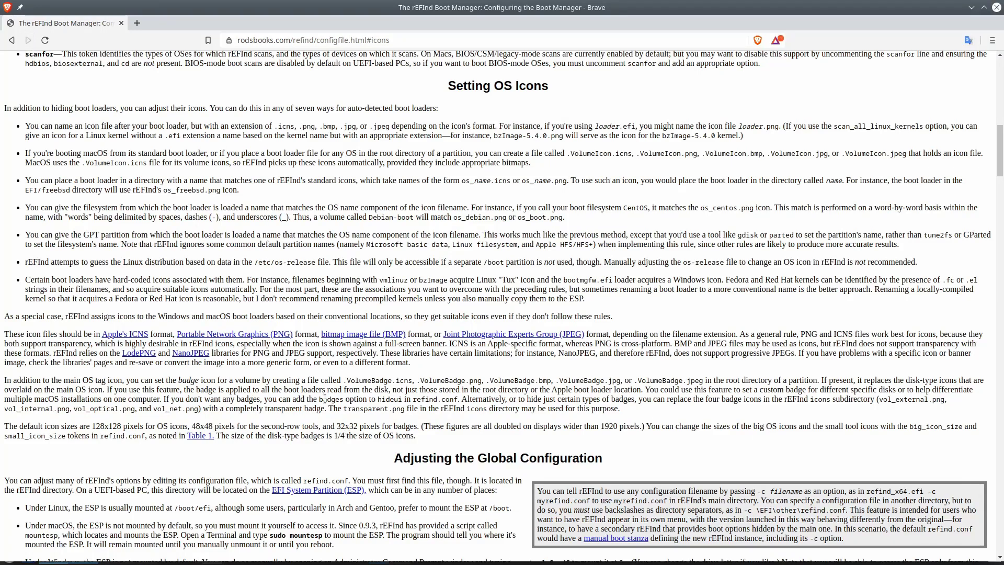
click(11, 39)
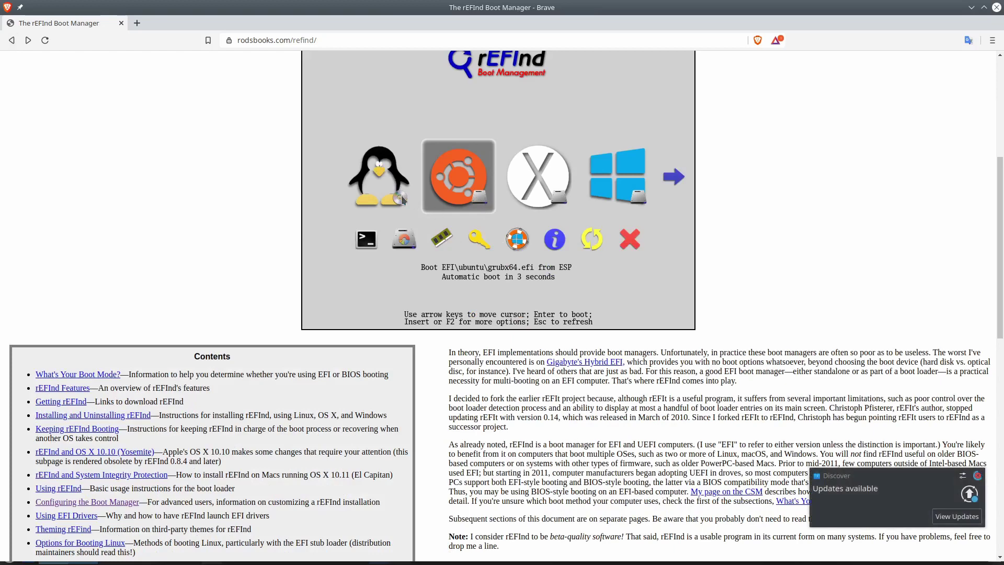
click(28, 40)
Switch to the Dolphin file manager, open the Documents folder and check the pixel dimensions of os_arch.png in its properties.
click(232, 555)
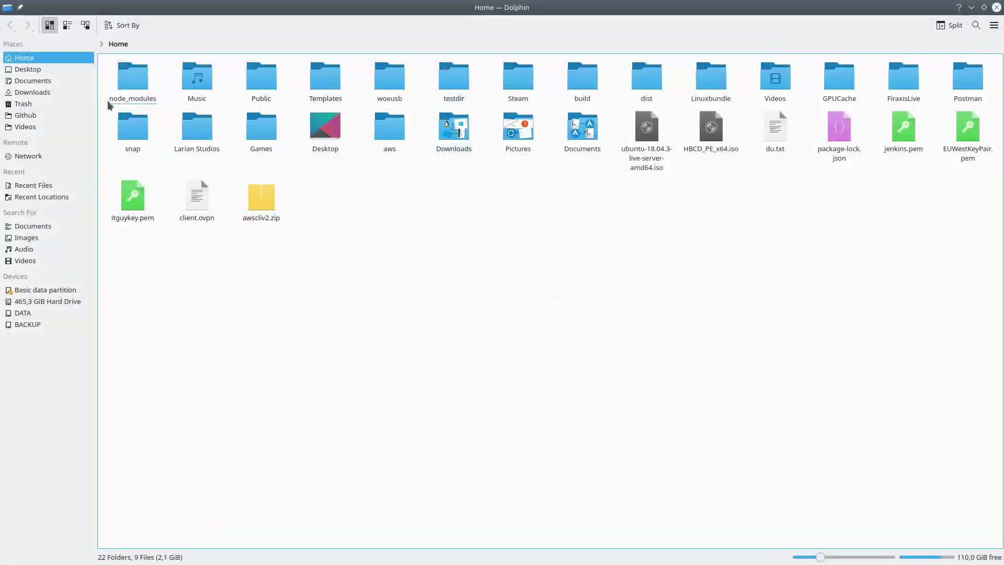
click(32, 81)
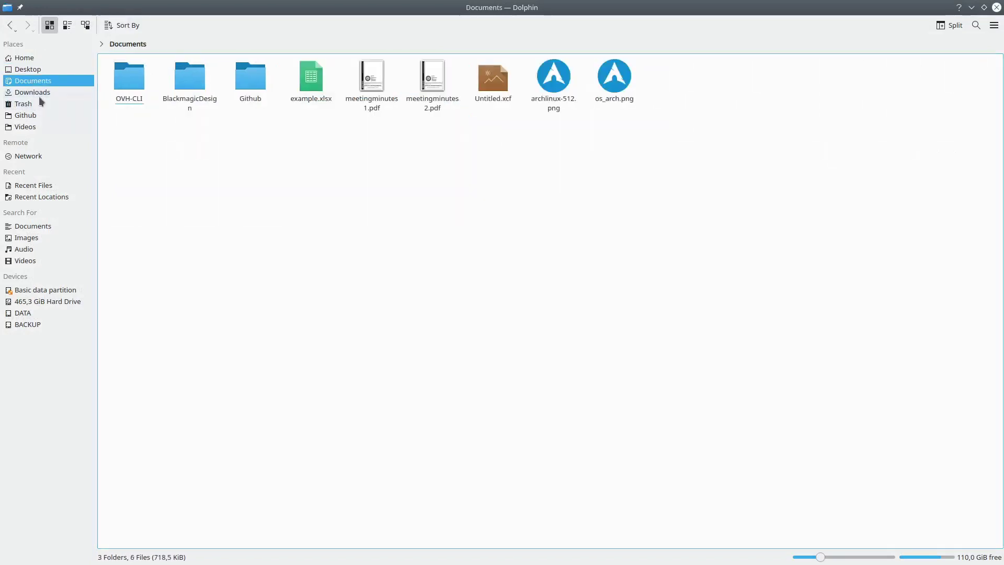
click(607, 99)
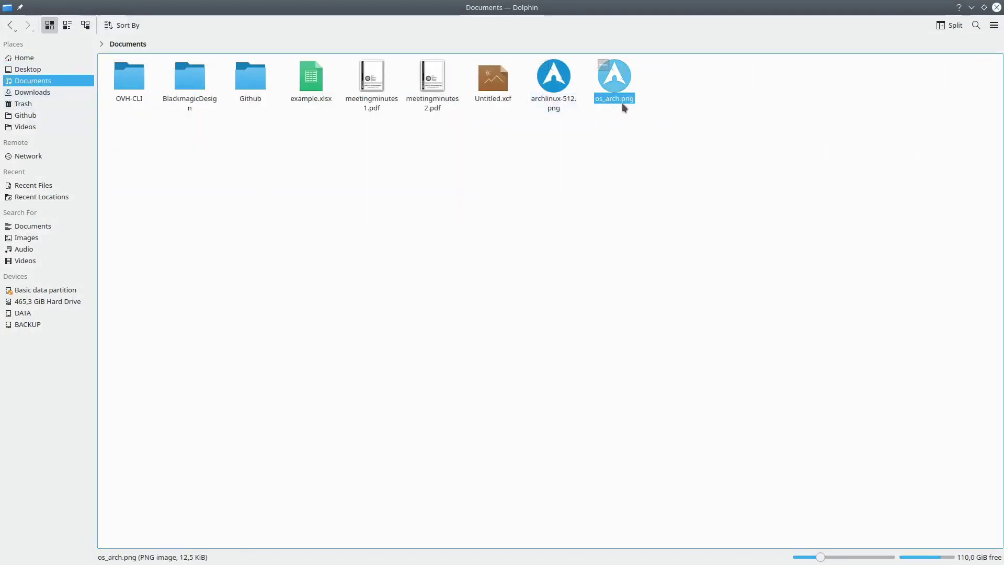
right_click(619, 98)
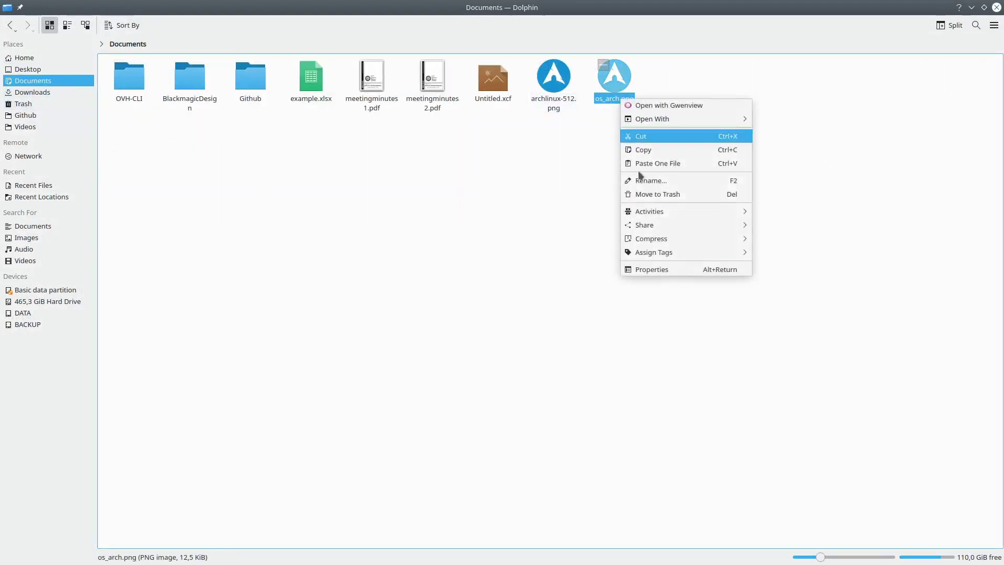
click(659, 270)
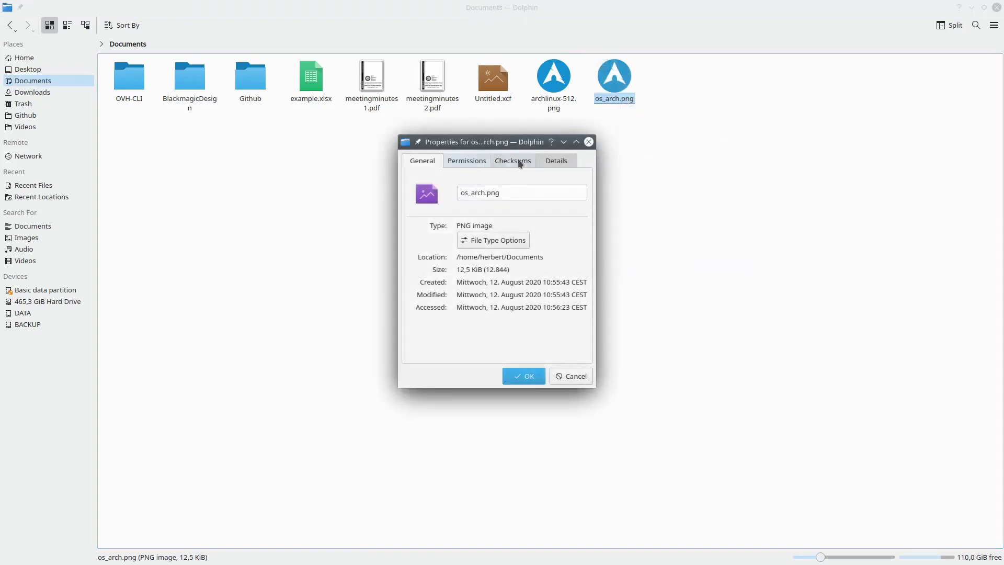
click(555, 161)
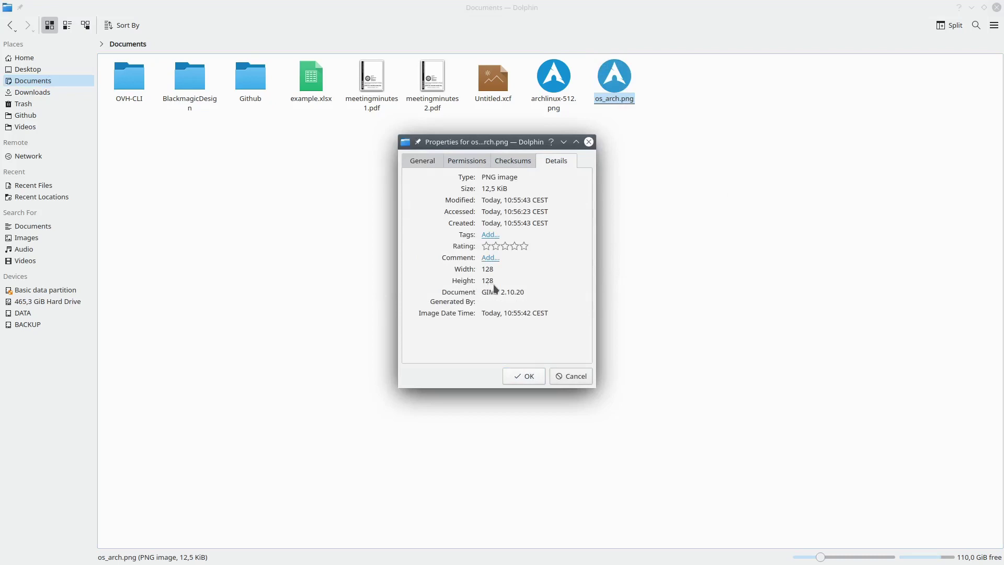
click(589, 142)
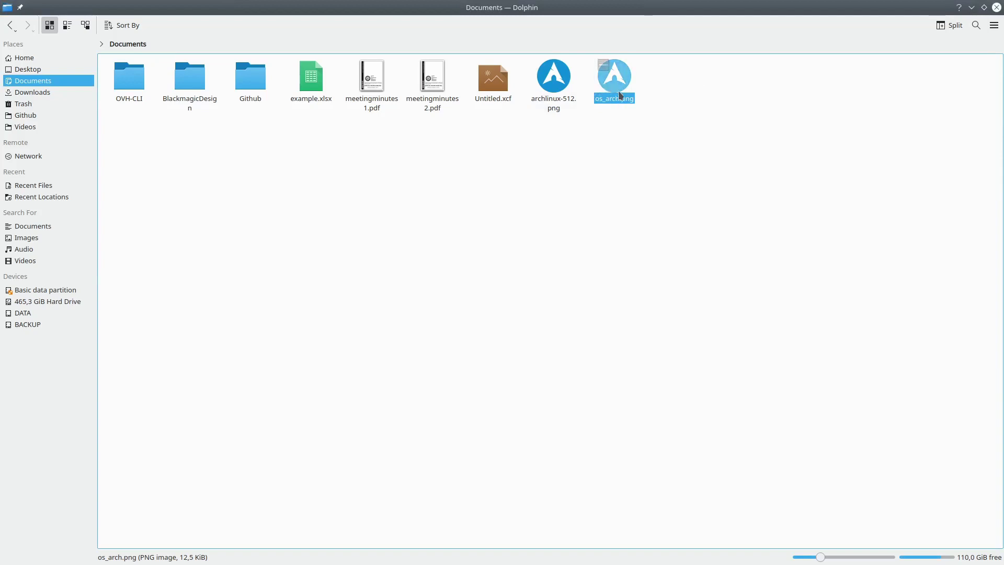
click(571, 180)
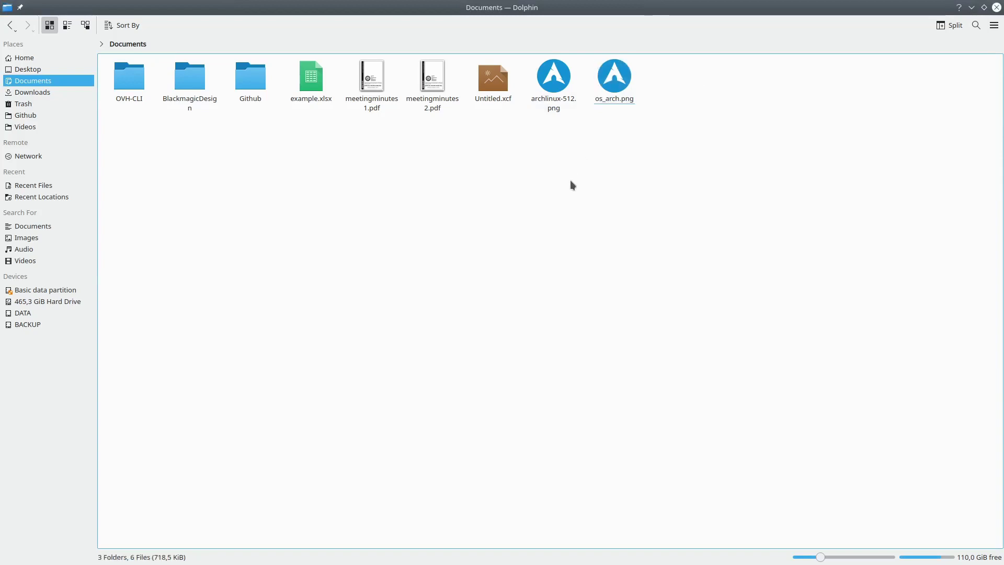
Open a Konsole terminal and list /boot/efi/EFI/ with sudo ls, entering the account password for sudo.
key(ctrl+alt+t)
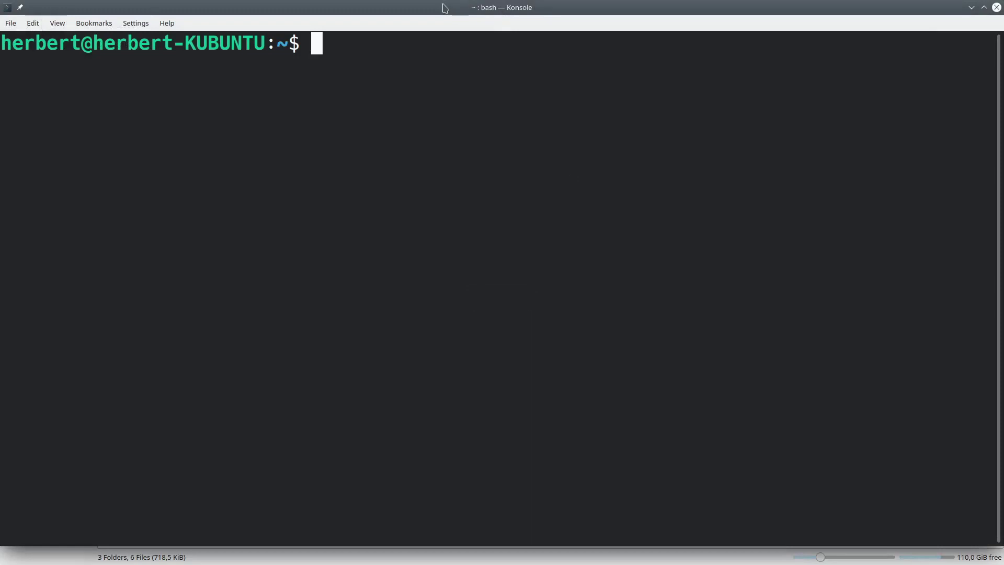
text(sudo )
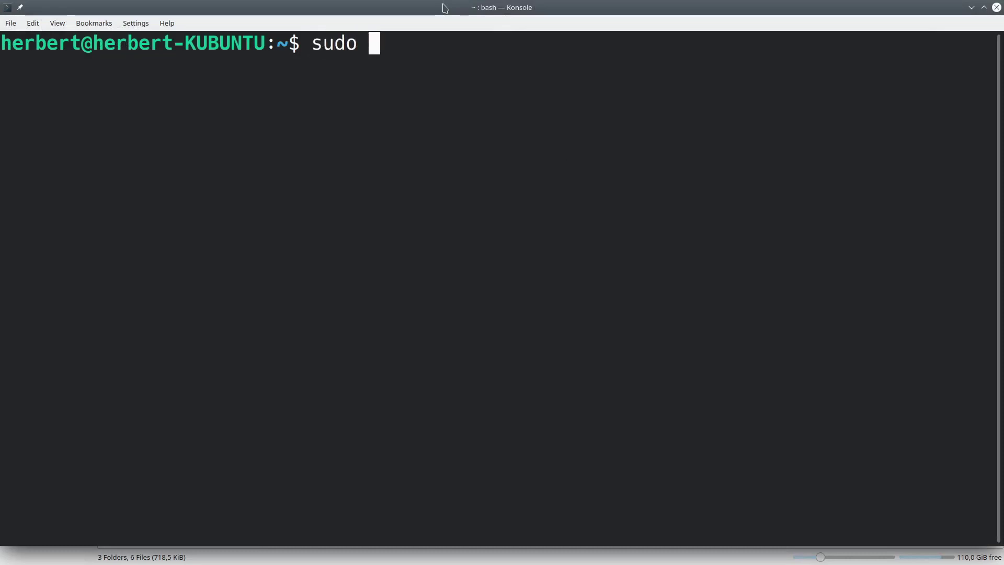
text(ls /b)
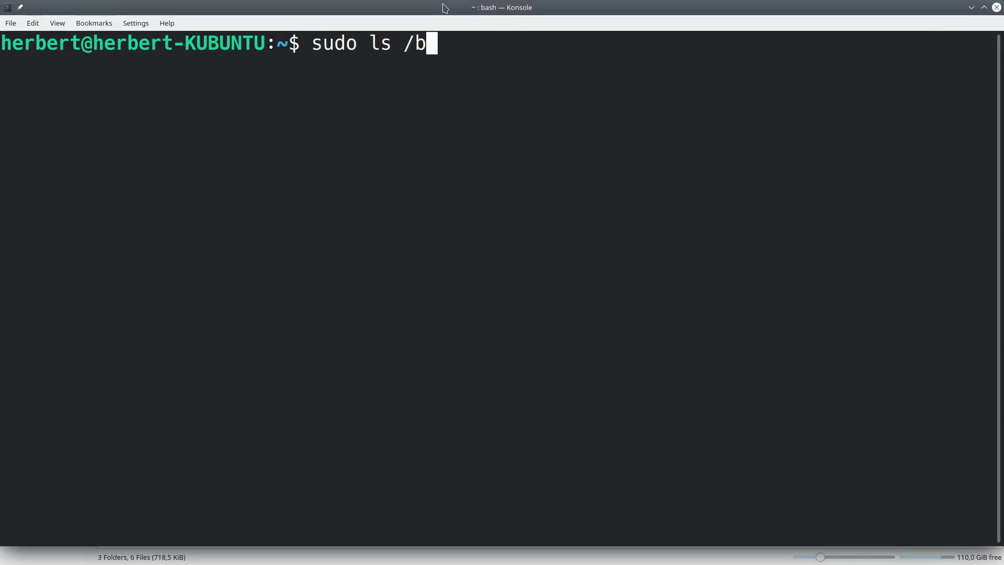
text(oot/efi/)
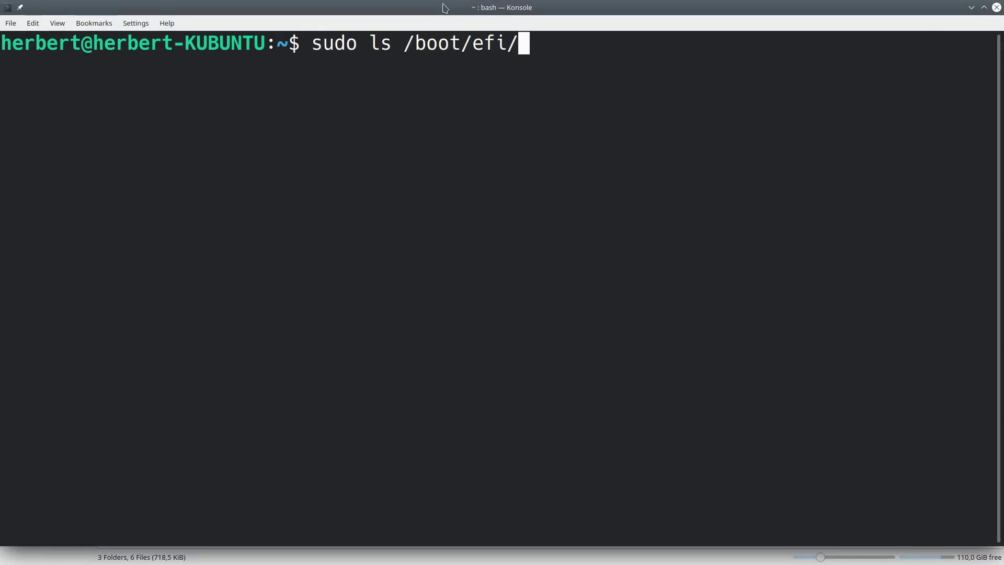
text(EFI/)
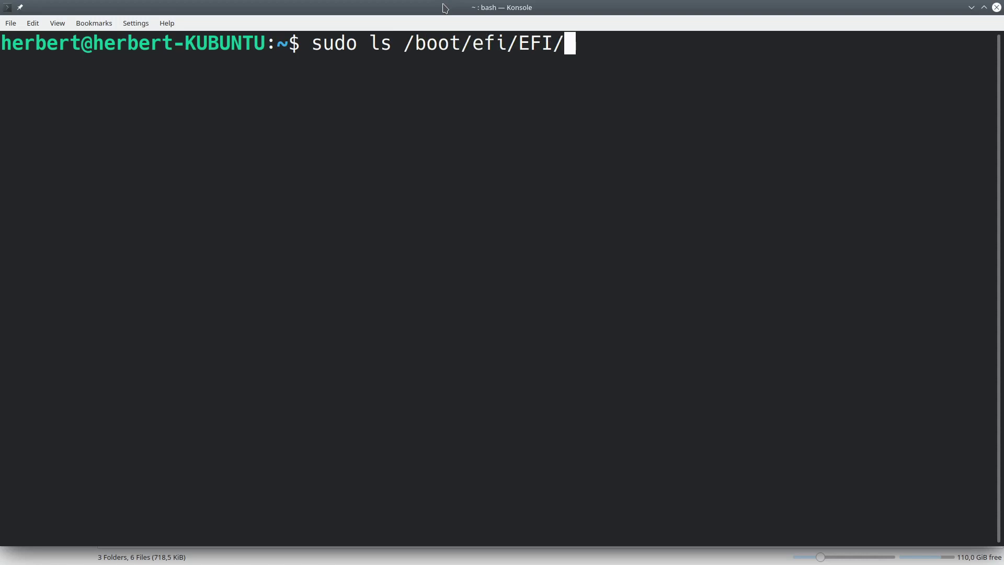
key(Return)
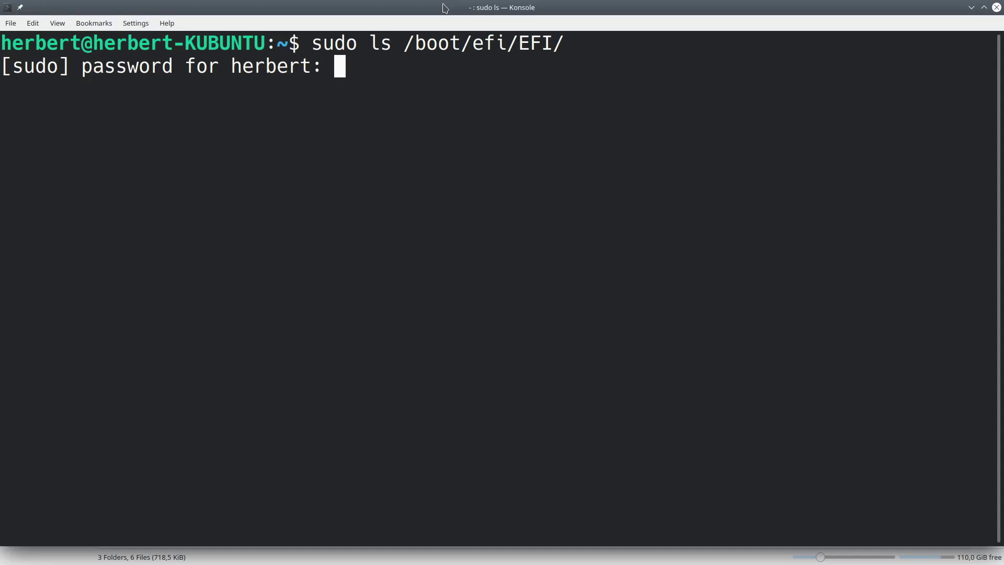
key(Return)
List the contents of /boot/efi/EFI/refind with sudo.
key(Up)
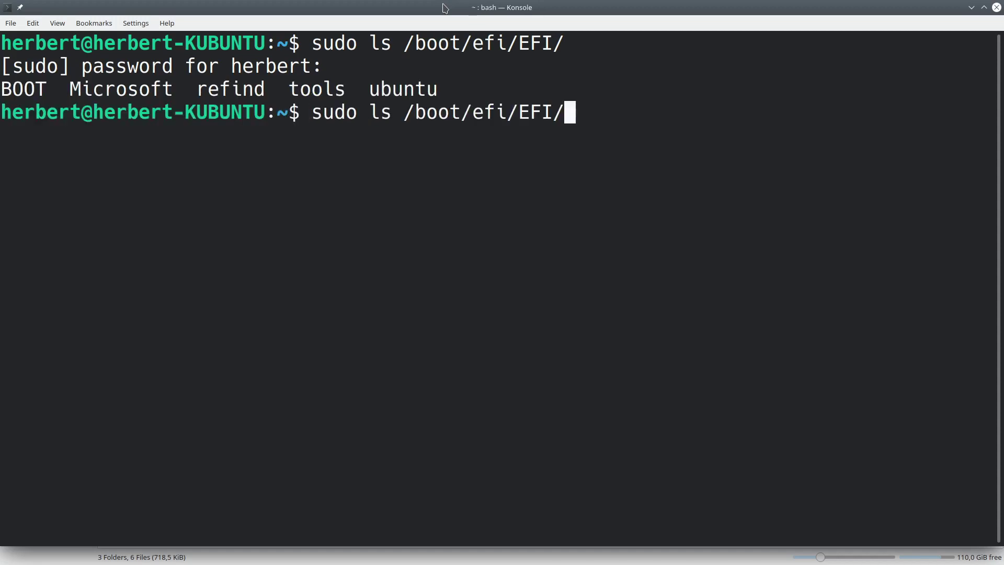
text(refind)
key(Return)
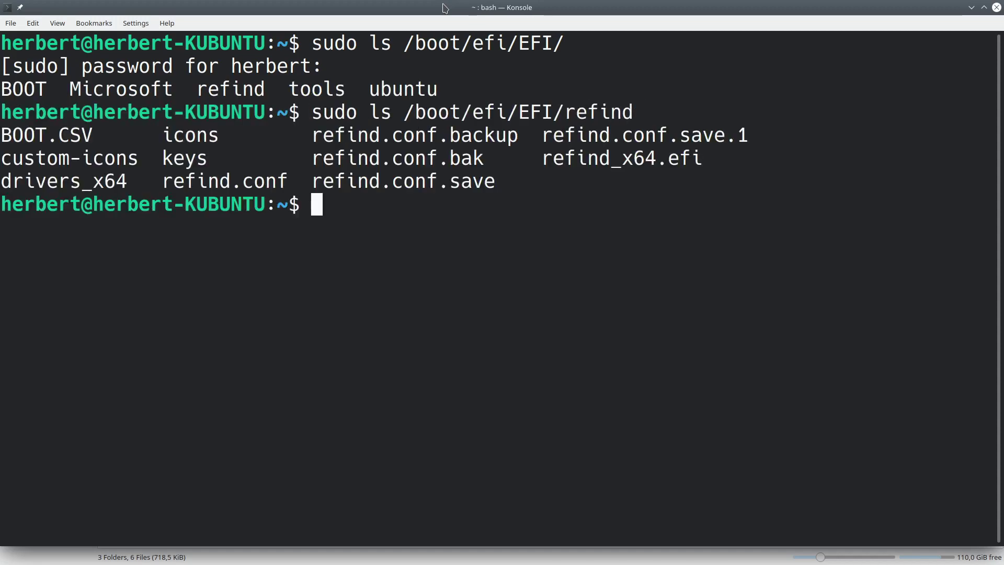
List the icon files in /boot/efi/EFI/refind/icons with sudo.
drag(162, 135, 217, 138)
click(412, 218)
key(Up)
text(/icons)
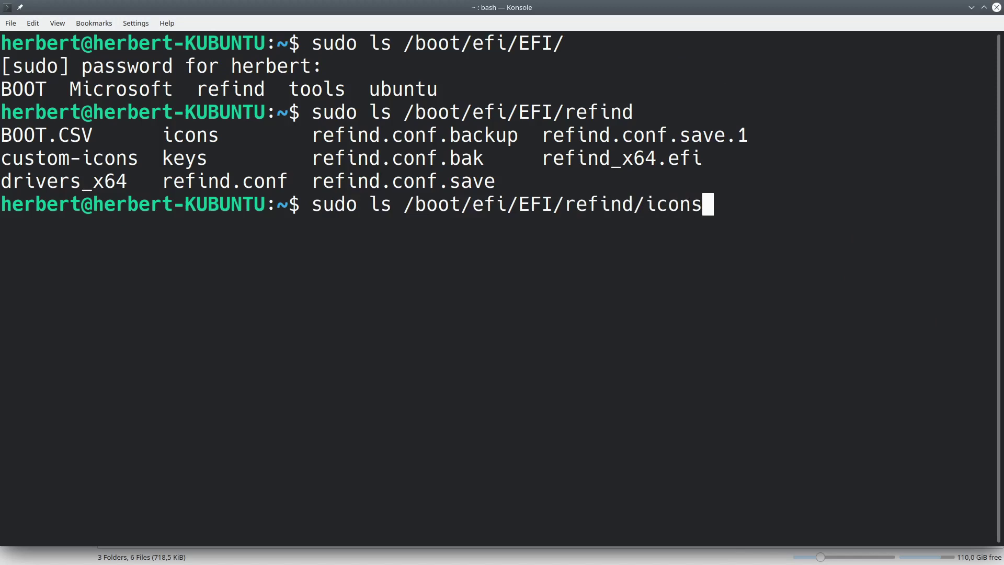
key(Return)
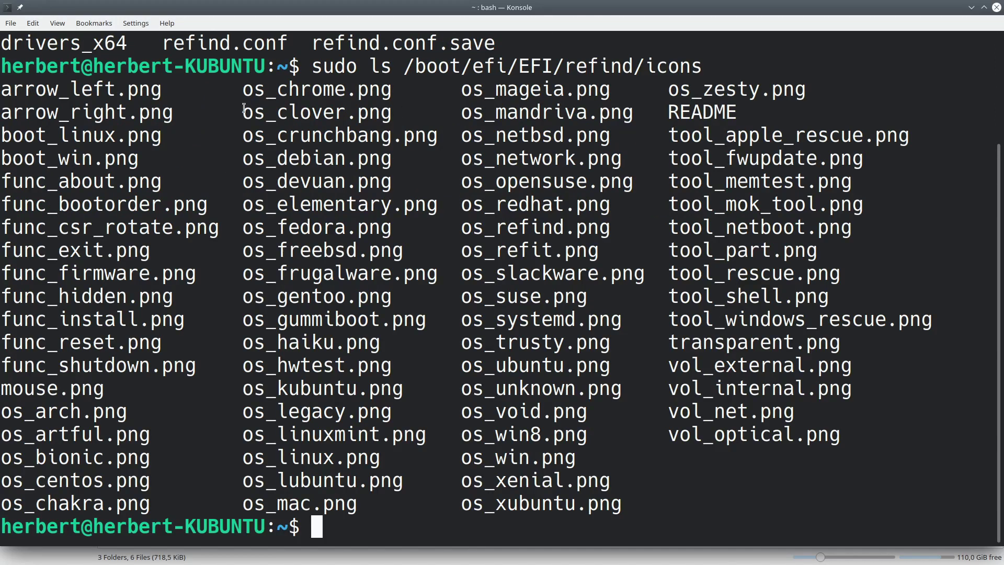
Examine the naming of the arrow, OS, tool and volume icon files in the refind/icons listing, including os_arch.png and vol_external.png.
drag(2, 90, 163, 89)
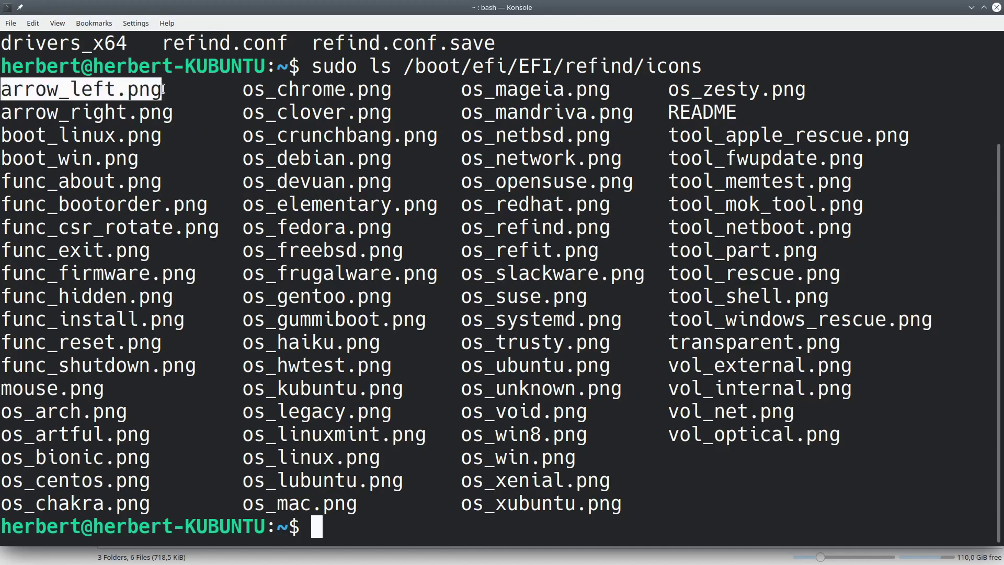
click(50, 134)
drag(4, 93, 157, 87)
click(46, 106)
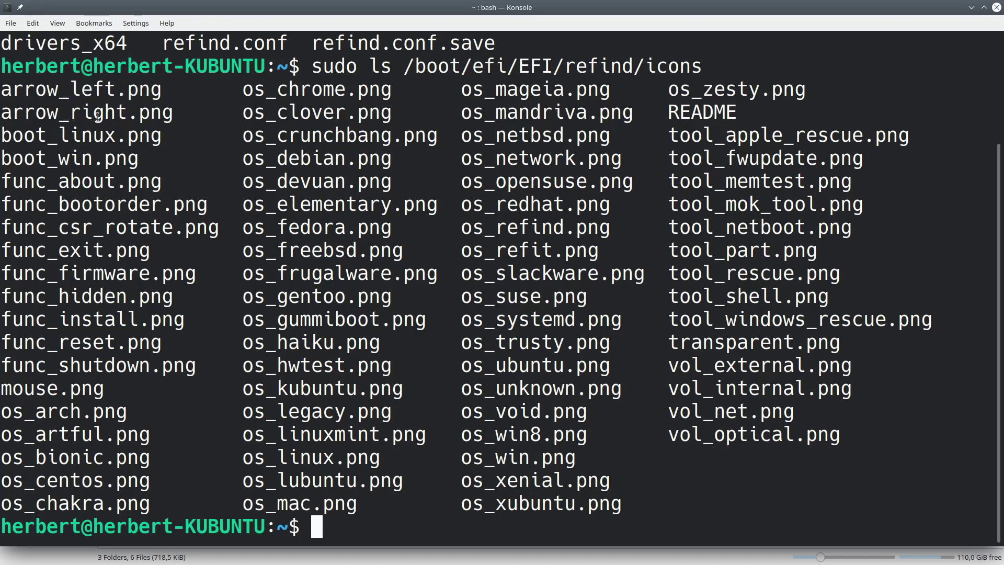
mouse_move(274, 555)
drag(726, 275, 784, 276)
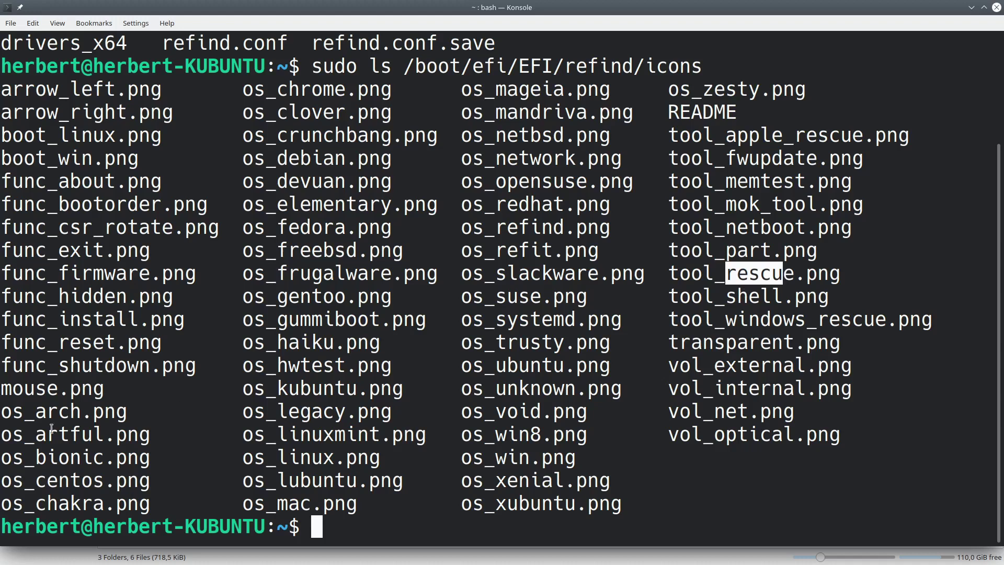
drag(5, 410, 125, 410)
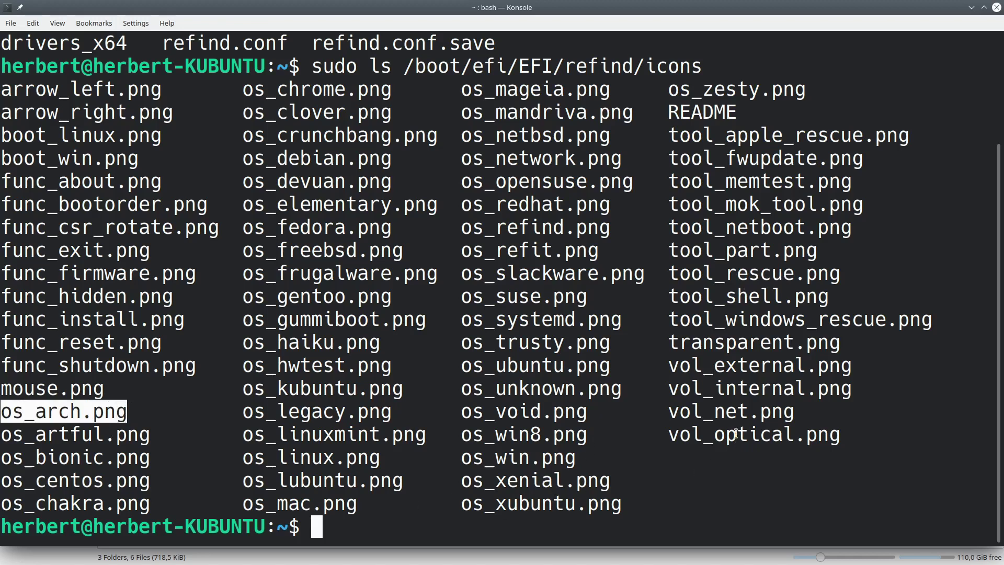
drag(674, 369, 852, 364)
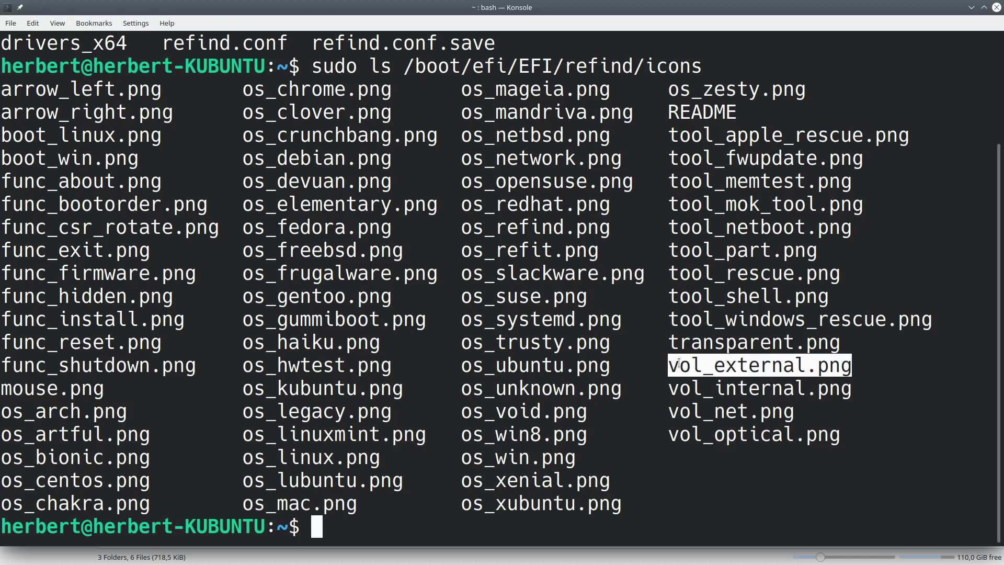
mouse_move(684, 390)
mouse_down()
mouse_move(859, 388)
mouse_move(671, 388)
mouse_up()
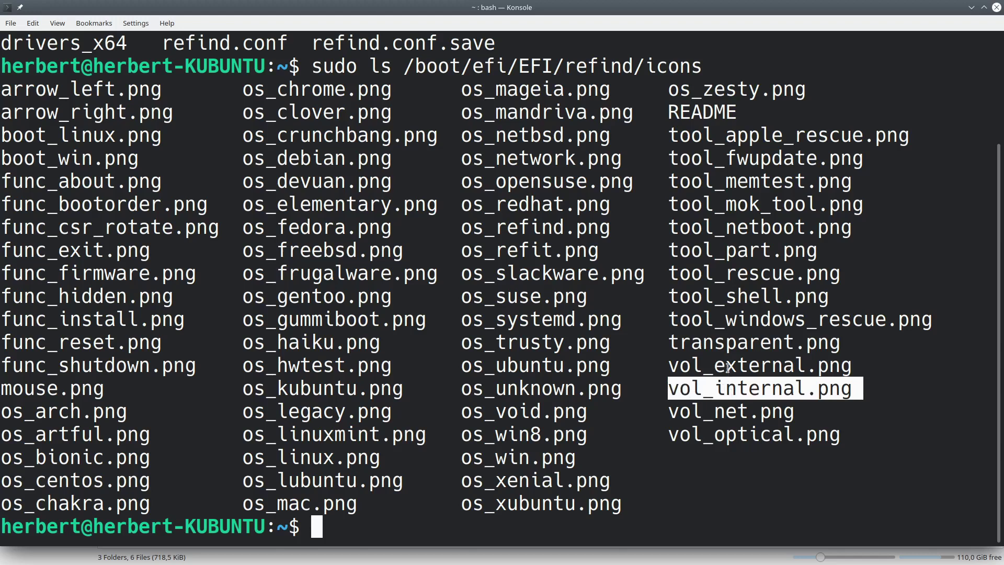
click(707, 420)
drag(720, 412, 774, 422)
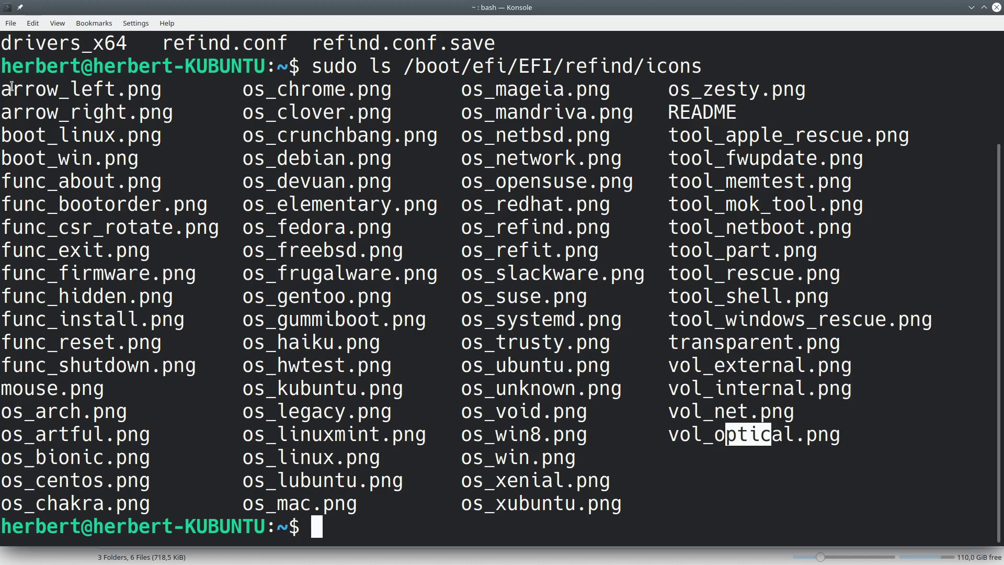
drag(5, 89, 153, 90)
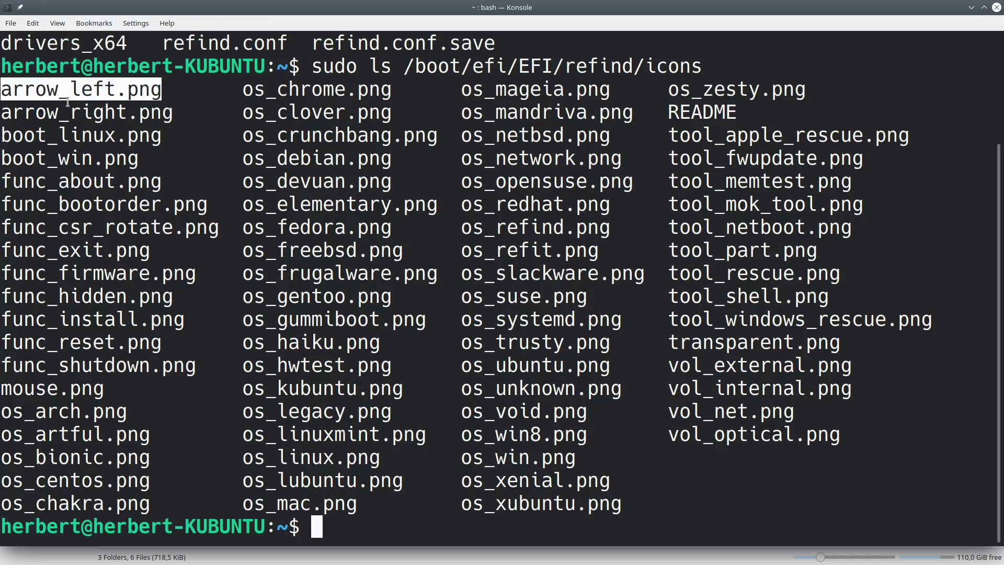
drag(669, 364, 852, 367)
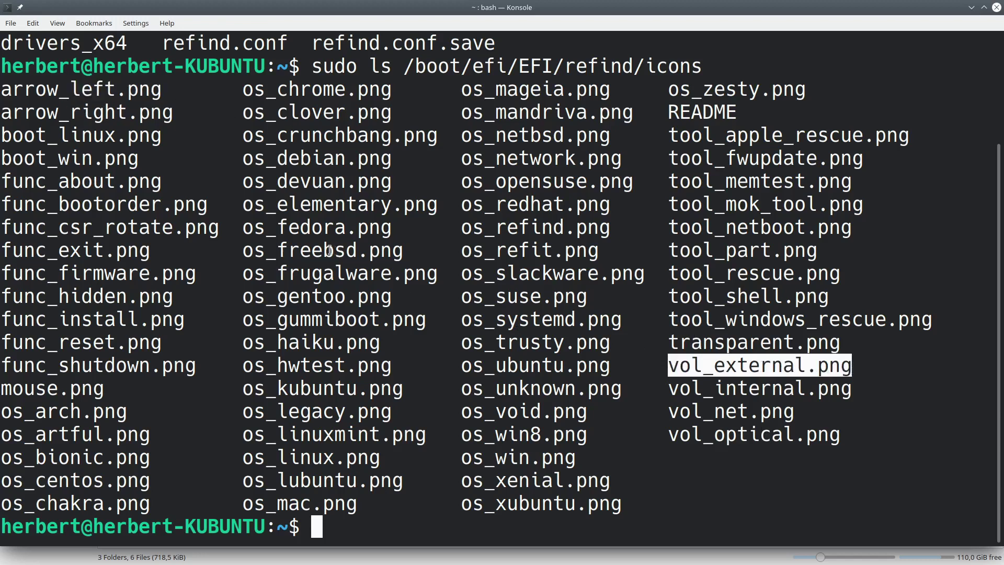
drag(245, 298, 357, 297)
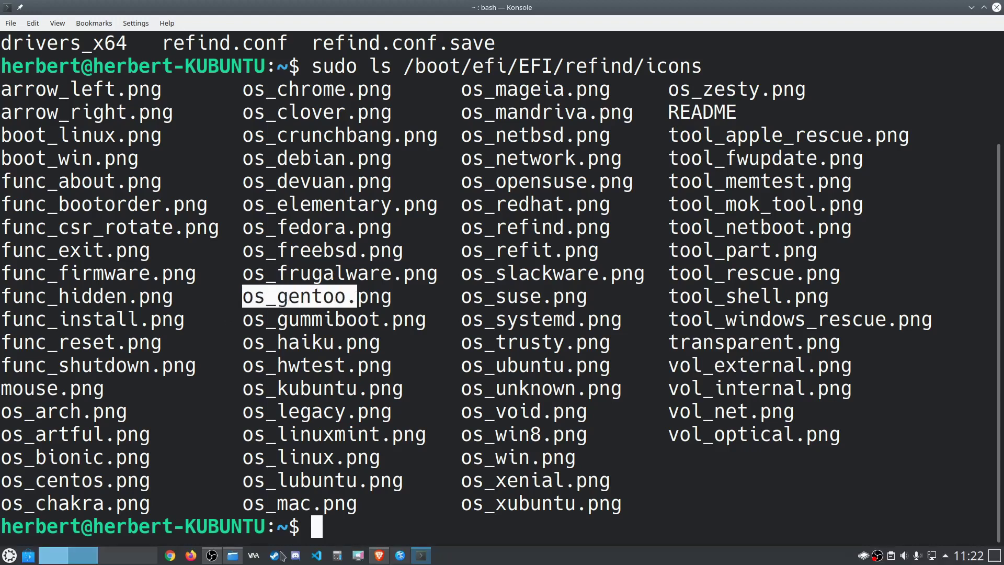
Check the Documents folder in Dolphin, return to Konsole and change the working directory to Documents.
click(232, 555)
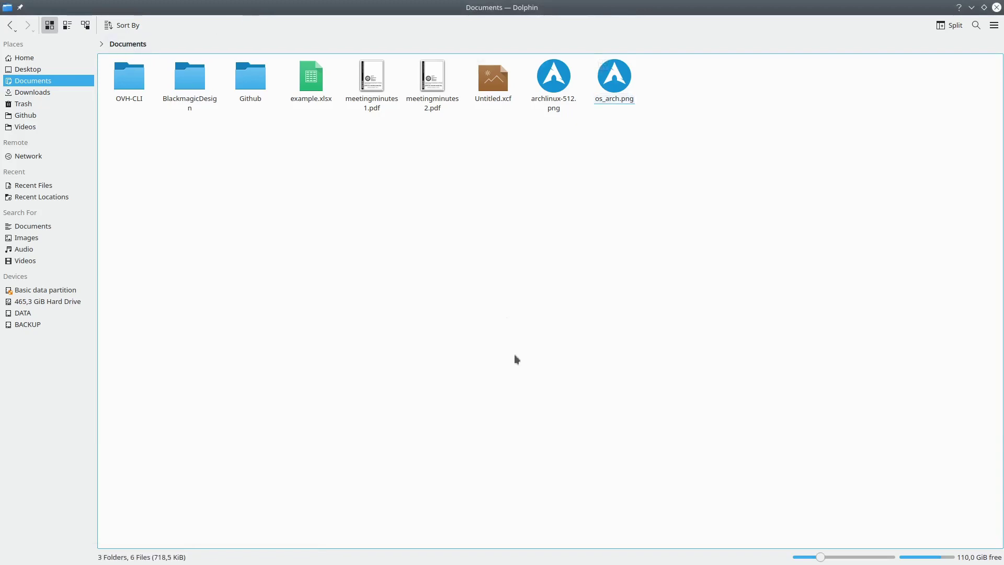
click(421, 555)
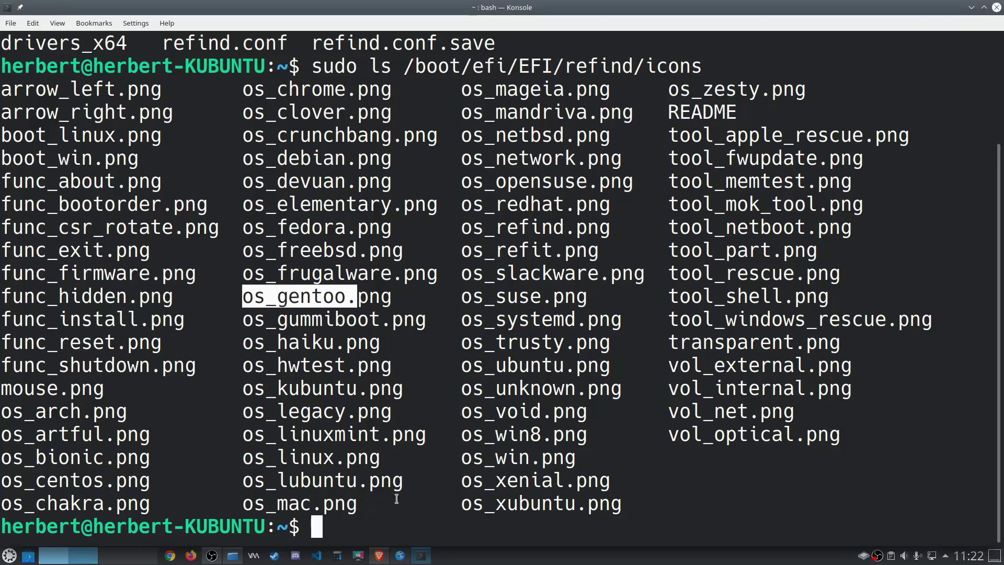
click(395, 518)
text(cd Do)
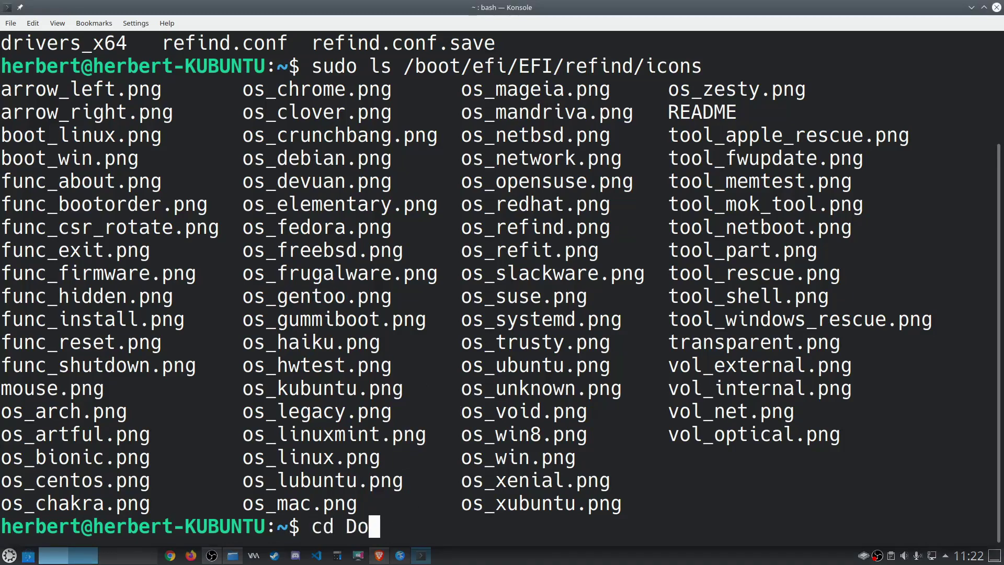
key(Tab)
key(Tab)
text(c)
key(Tab)
key(Return)
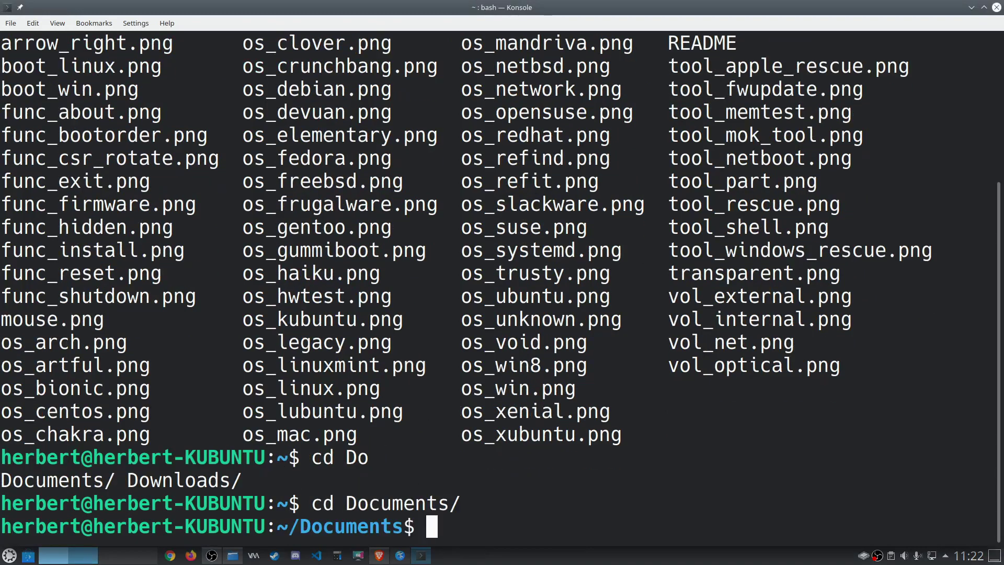
Recall the sudo ls /boot/efi/EFI/refind/icons command and replace ls with cp, leaving room for a source file before the path.
key(Up)
key(Up)
key(Up)
text(/icons)
key(Left)
key(Left)
key(Left)
key(Left)
key(Left)
key(Left)
key(Left)
key(Left)
key(Left)
key(Left)
key(Left)
key(Left)
key(Left)
key(Left)
key(Left)
key(Left)
key(Left)
key(Left)
key(Left)
key(Left)
key(Left)
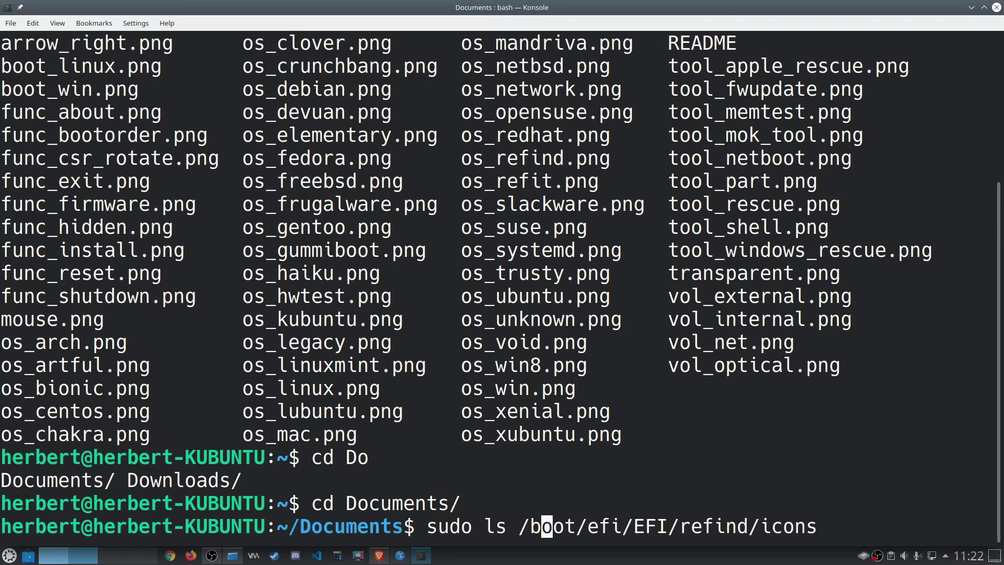
key(BackSpace)
key(BackSpace)
text(cp )
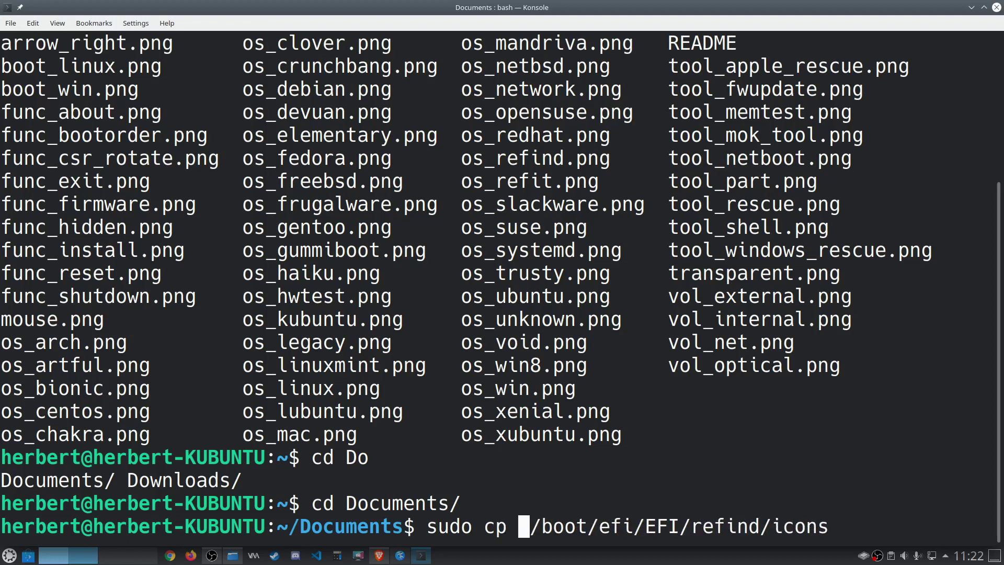
text(qrc)
key(BackSpace)
key(BackSpace)
key(BackSpace)
text(a)
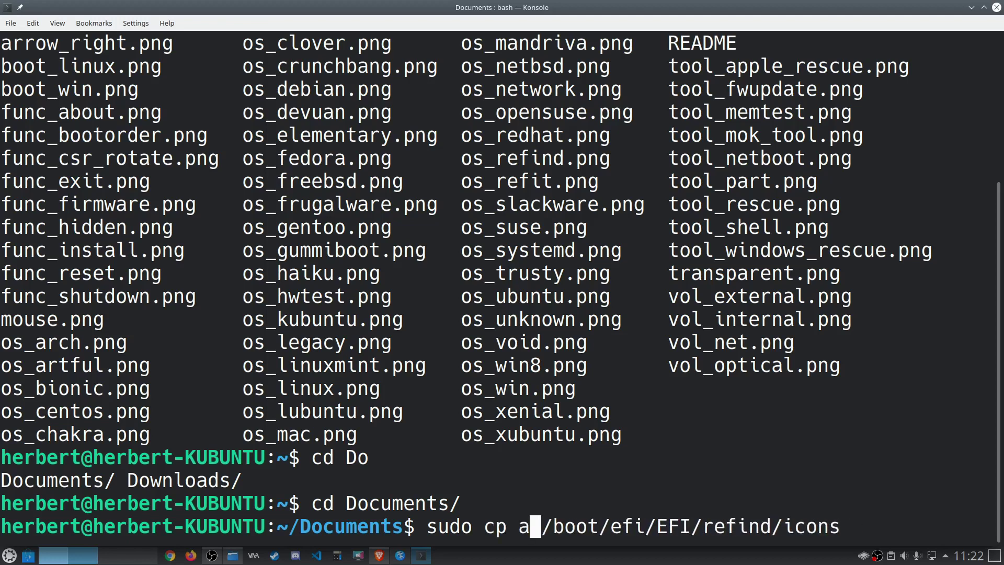
key(Tab)
key(BackSpace)
key(BackSpace)
key(BackSpace)
key(BackSpace)
key(BackSpace)
key(BackSpace)
key(BackSpace)
key(BackSpace)
key(BackSpace)
key(BackSpace)
key(BackSpace)
key(BackSpace)
key(BackSpace)
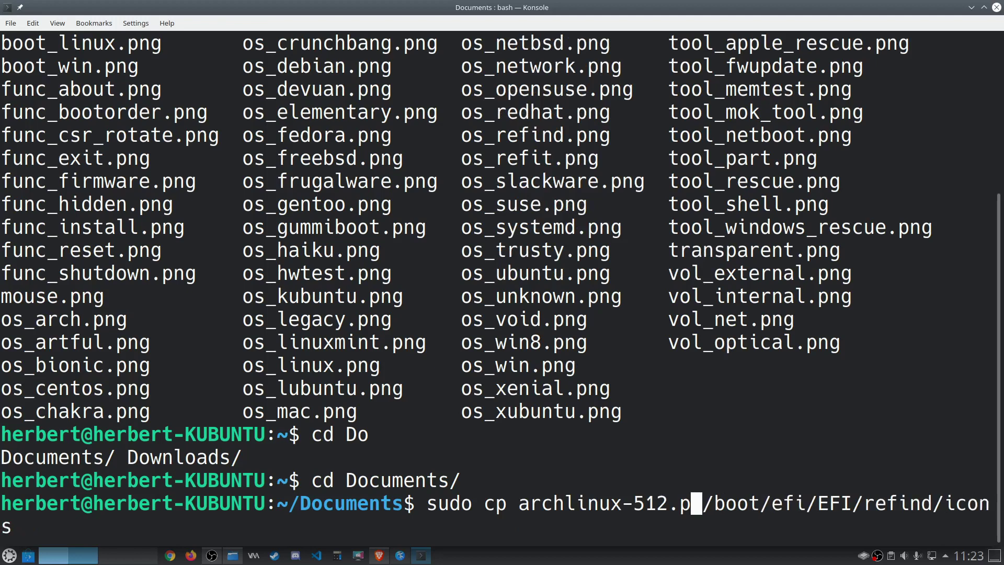
key(BackSpace)
key(BackSpace)
key(BackSpace)
key(BackSpace)
Copy os_arch.png to /boot/efi/EFI/refind/icons/os_arch.png by completing and running the sudo cp command.
text(o)
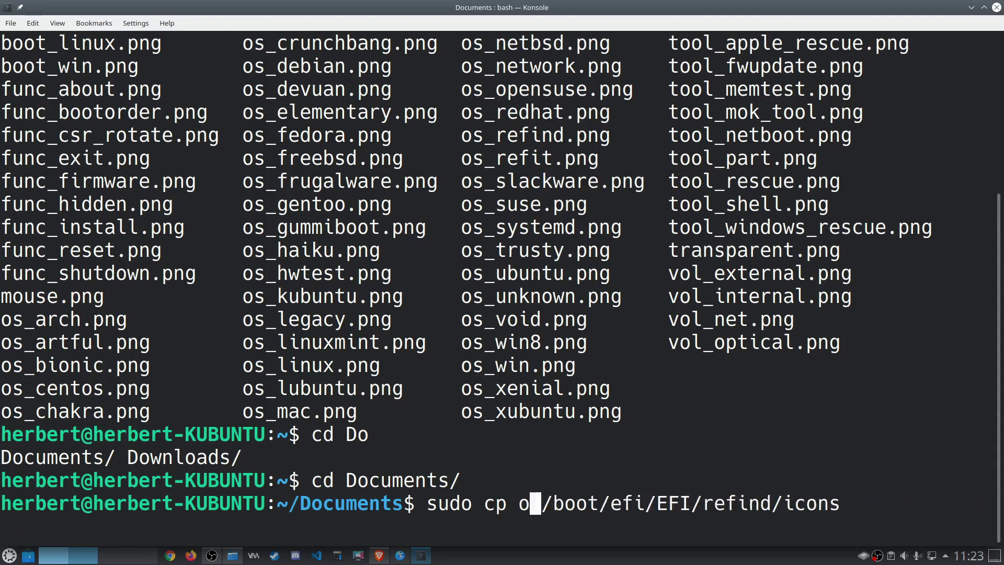
text(s_arc)
key(Tab)
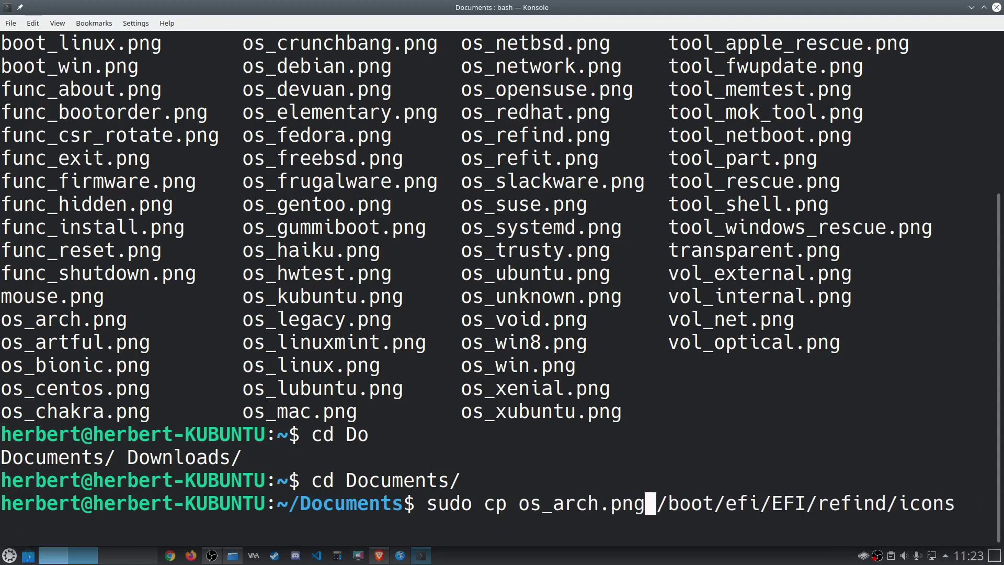
key(End)
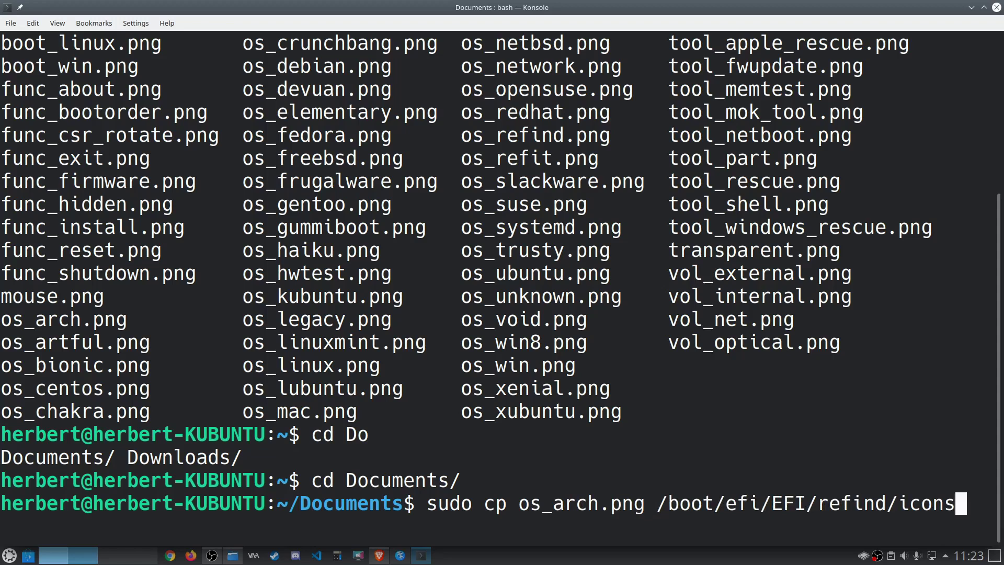
text(/os)
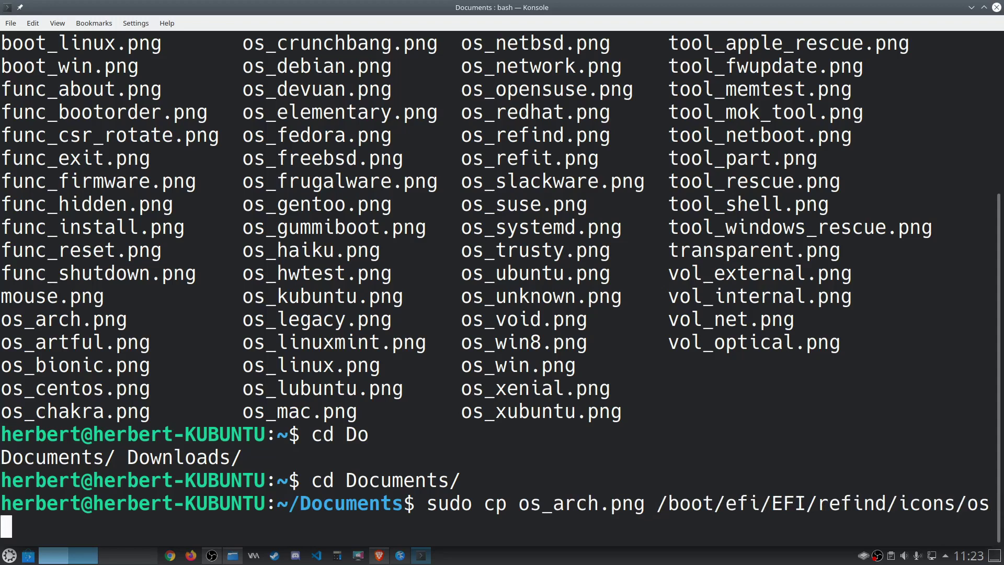
text(_arch.)
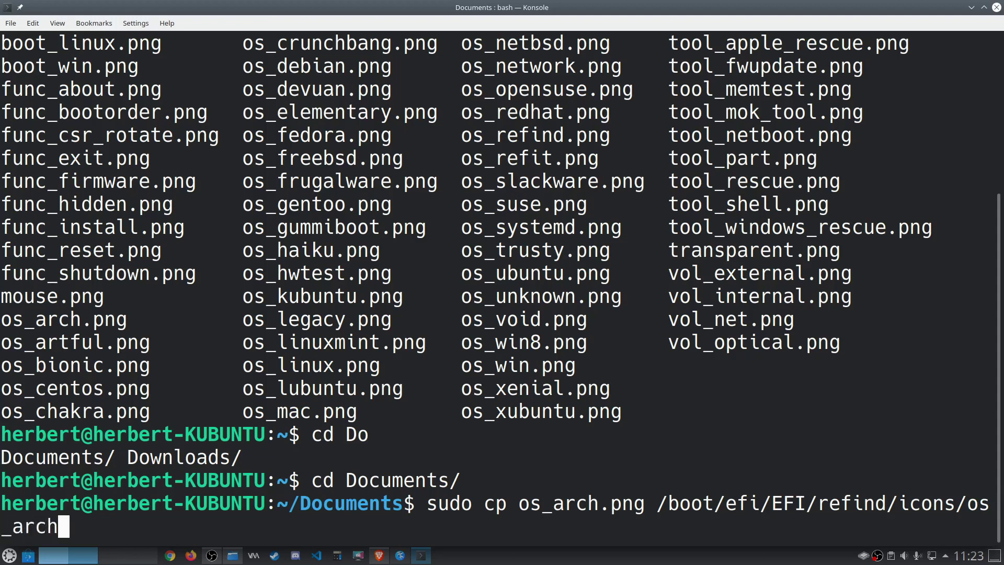
text(png)
key(Return)
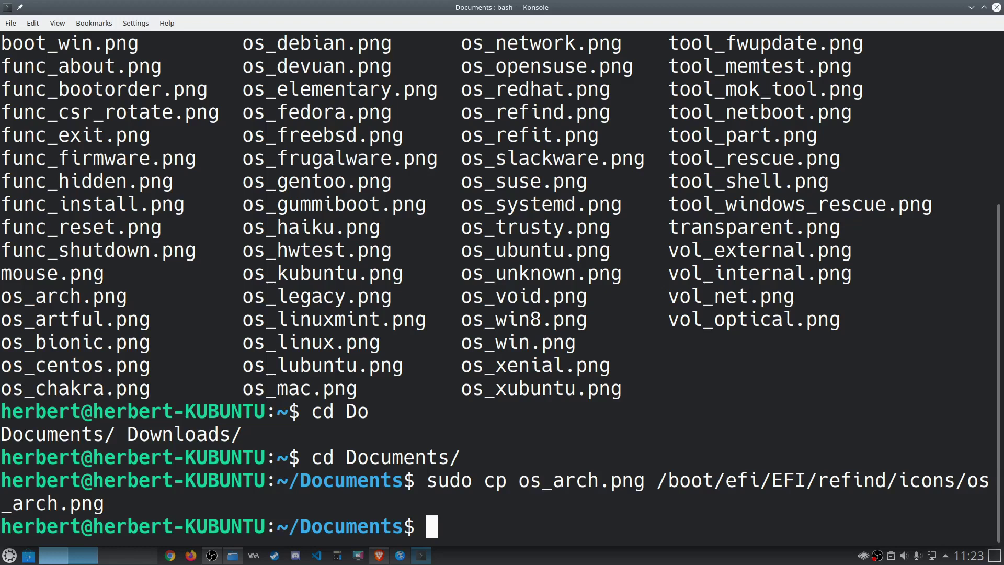
Recall the last copy command and reduce it to sudo cp /boot/efi/EFI/refind/icons/, making the icons folder the source.
key(Up)
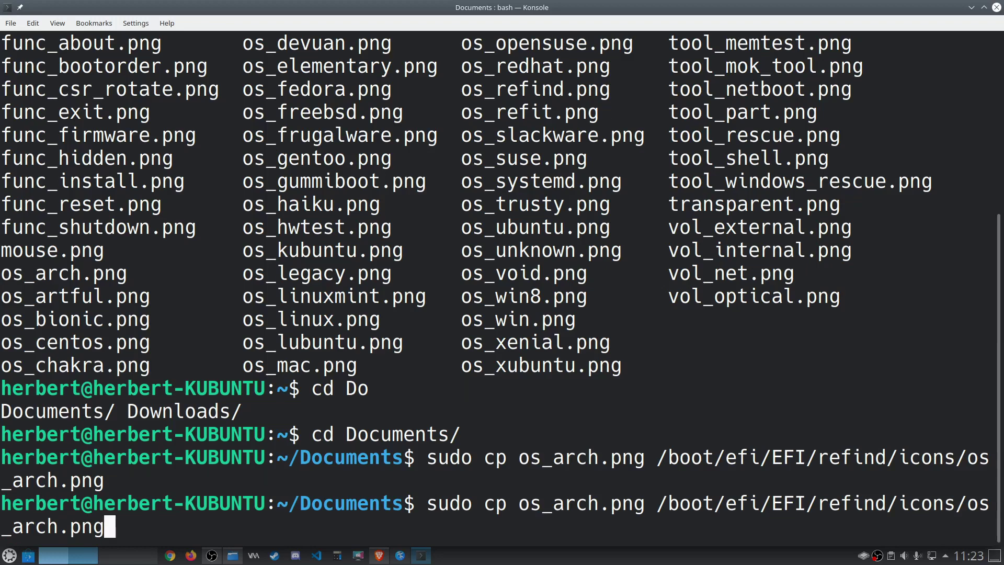
key(BackSpace)
key(BackSpace)
key(BackSpace)
key(BackSpace)
key(BackSpace)
key(BackSpace)
key(BackSpace)
key(BackSpace)
key(BackSpace)
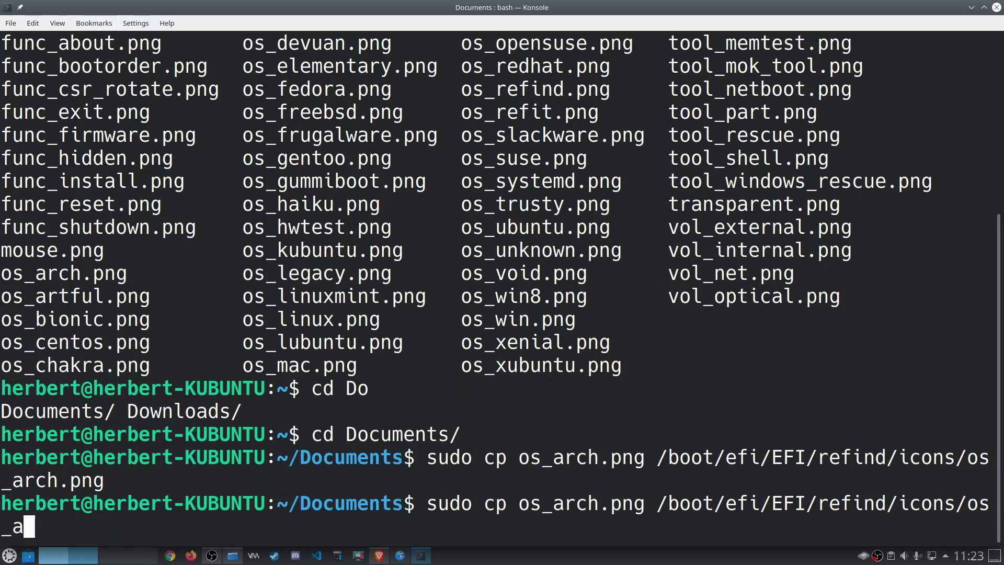
key(BackSpace)
key(BackSpace)
key(Left)
key(Left)
key(Left)
key(Left)
key(Left)
key(Left)
key(Left)
key(Left)
key(Left)
key(Left)
key(Left)
key(Left)
key(Left)
key(Left)
key(Left)
key(Left)
key(Left)
key(Left)
key(Left)
key(Left)
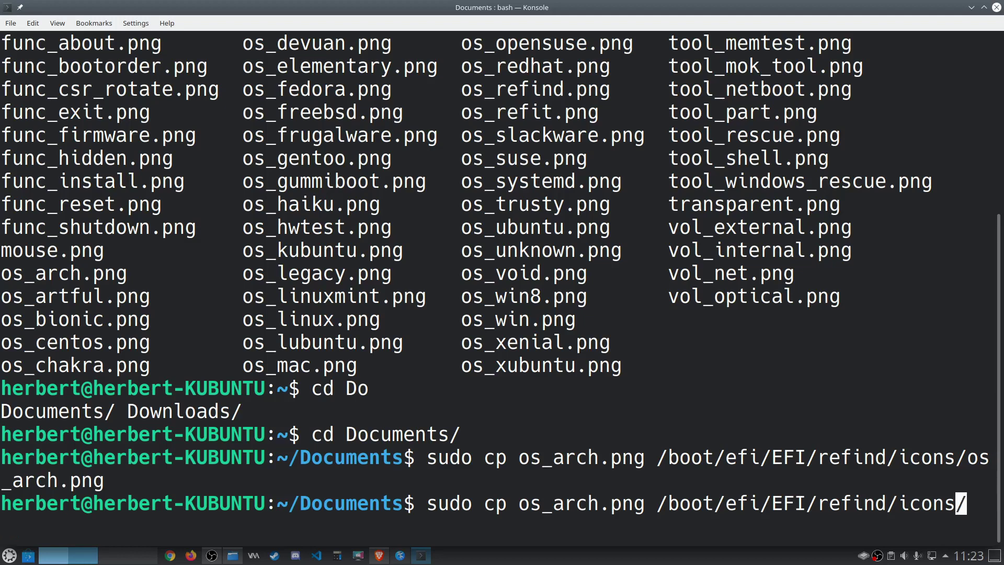
key(Left)
key(Left)
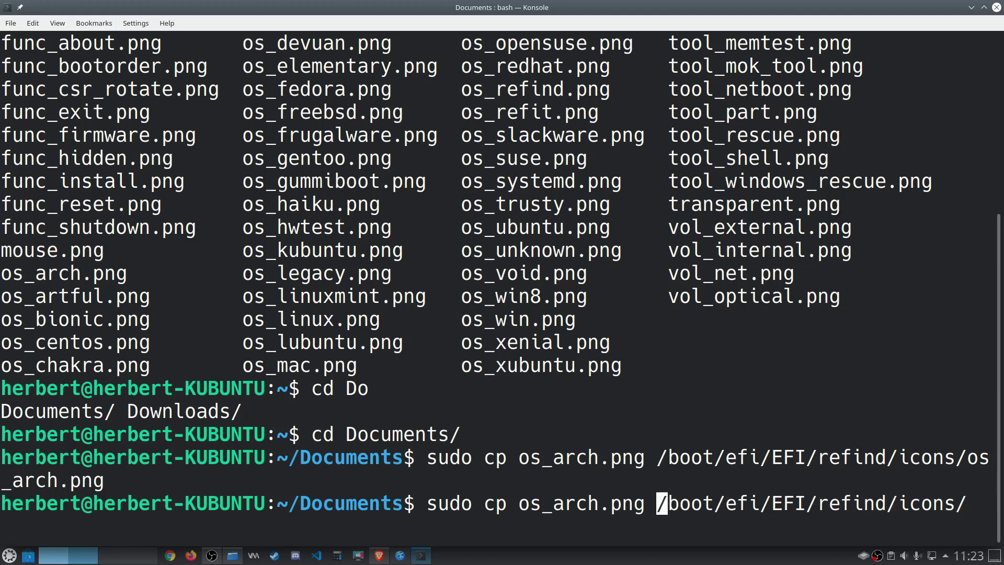
key(BackSpace)
key(BackSpace)
key(BackSpace)
key(BackSpace)
key(BackSpace)
key(BackSpace)
key(BackSpace)
key(BackSpace)
key(BackSpace)
key(BackSpace)
key(BackSpace)
key(BackSpace)
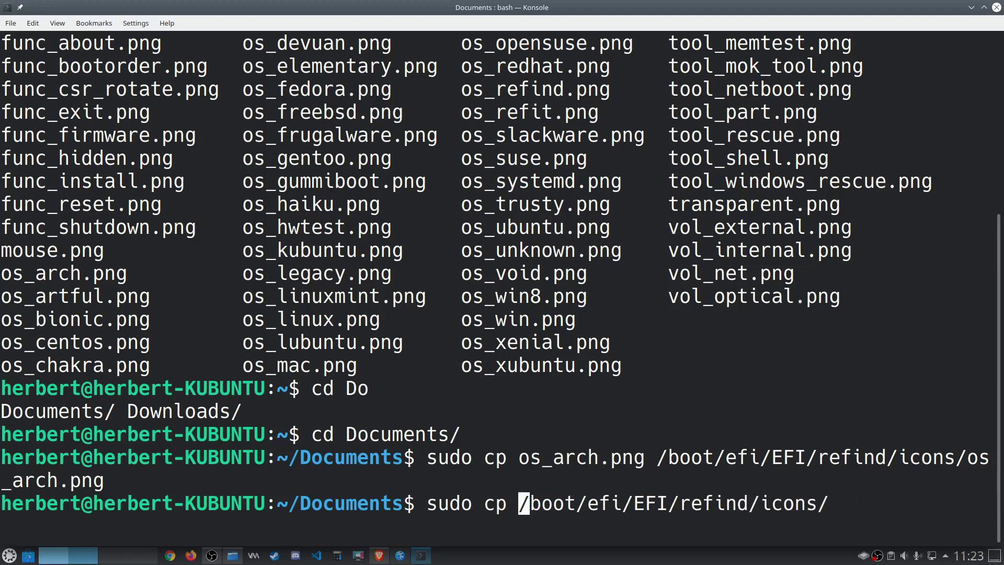
Complete the copy command's destination as /boot/efi/EFI/refind/iconsbackup.
key(End)
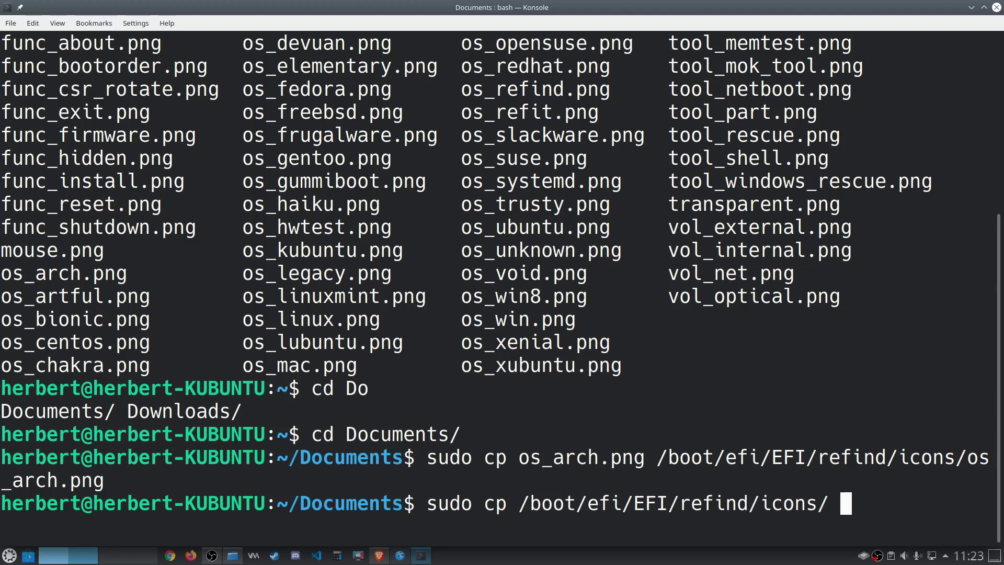
text(/boot/)
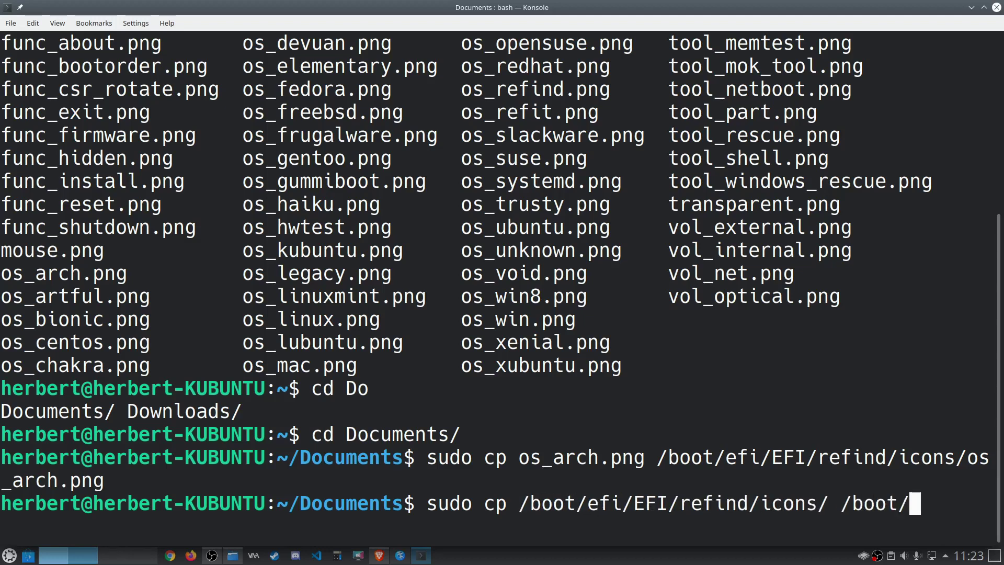
text(efi/EFI/refi)
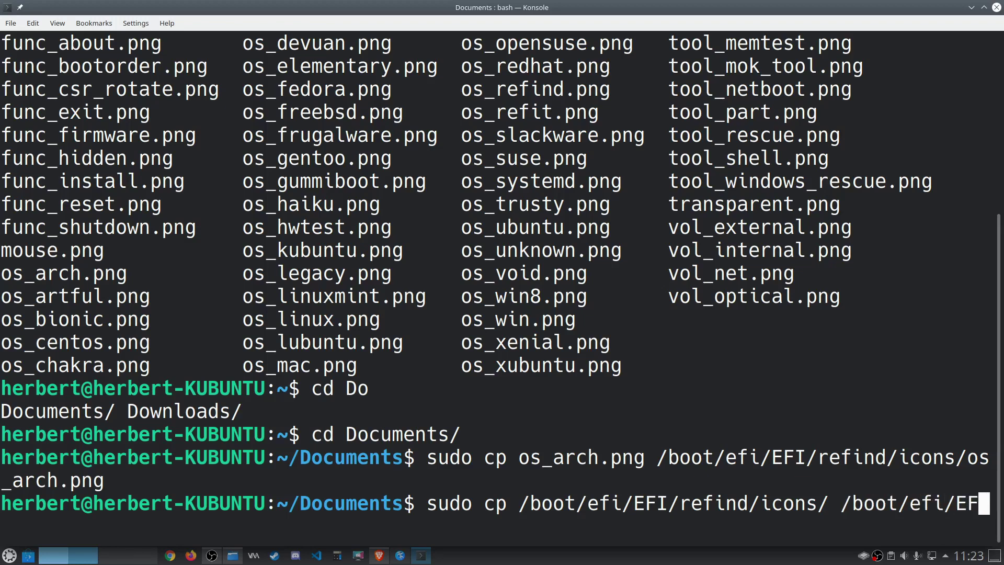
text(n)
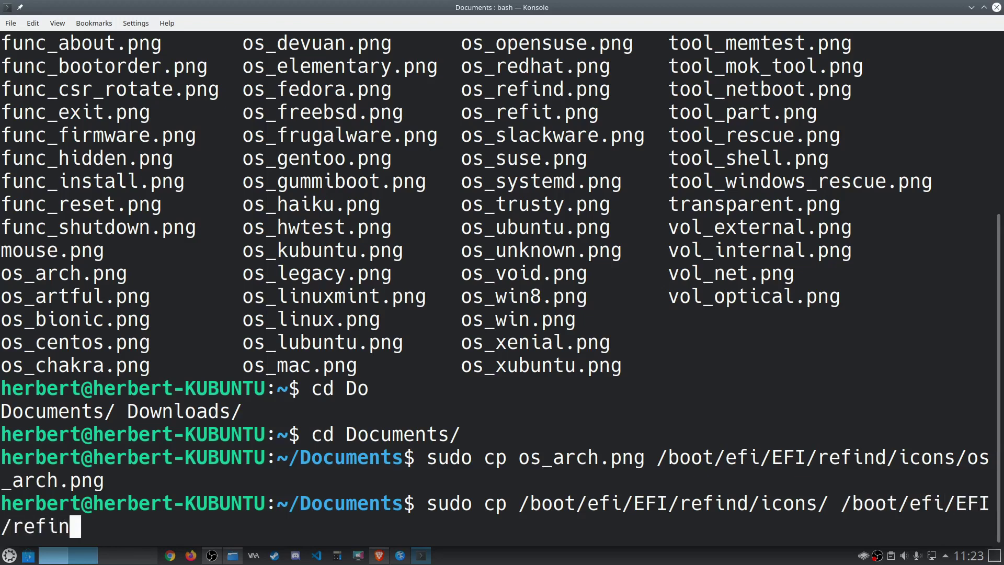
text(d/)
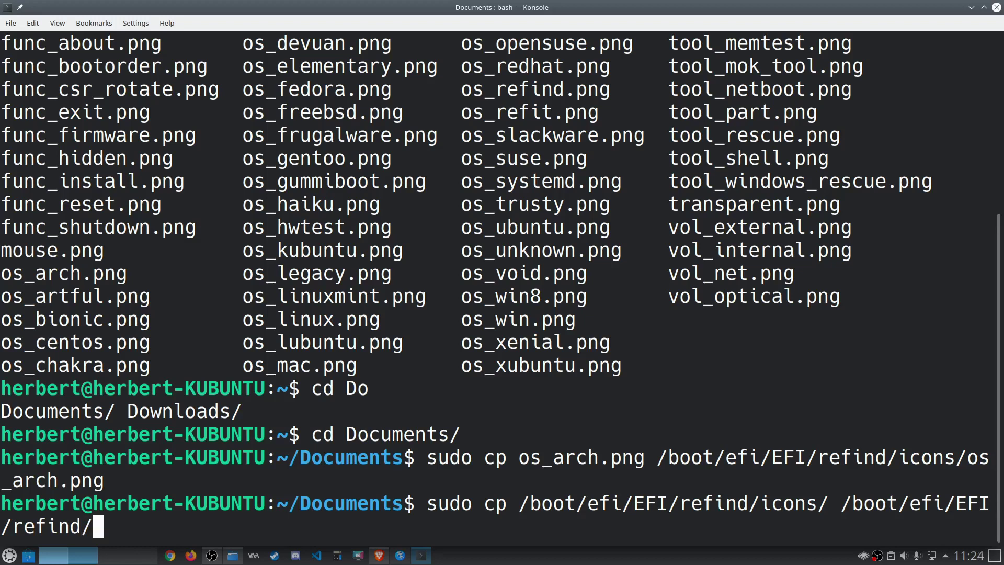
text(iconsbackup)
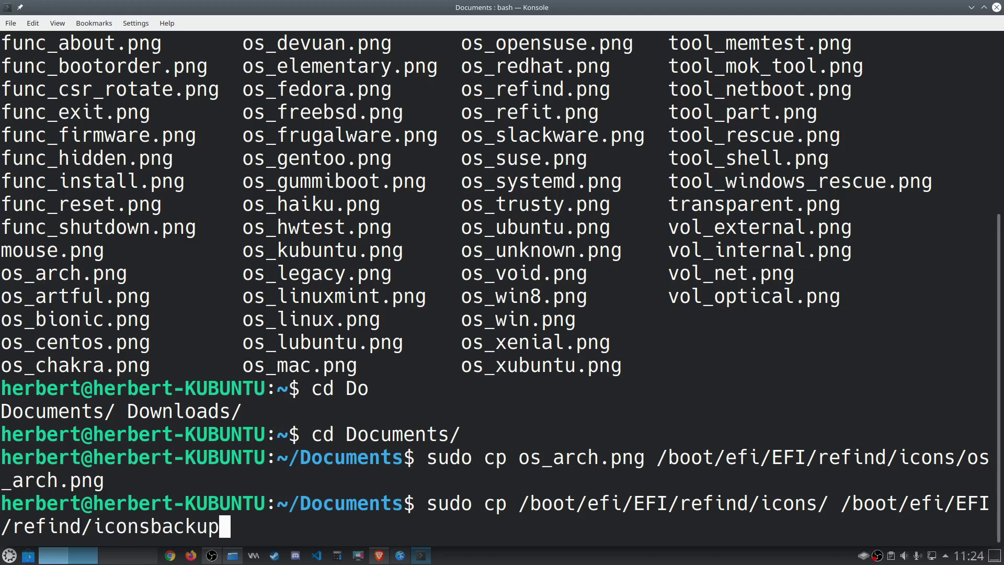
Insert the recursive option -r after cp and run the command that copies the icons folder to iconsbackup.
key(Left)
key(Left)
key(Left)
key(Left)
key(Left)
key(Left)
key(Left)
key(Left)
key(Left)
key(Left)
key(Left)
key(Left)
key(Left)
key(Left)
key(Left)
key(Left)
key(Left)
key(Left)
key(Left)
key(Left)
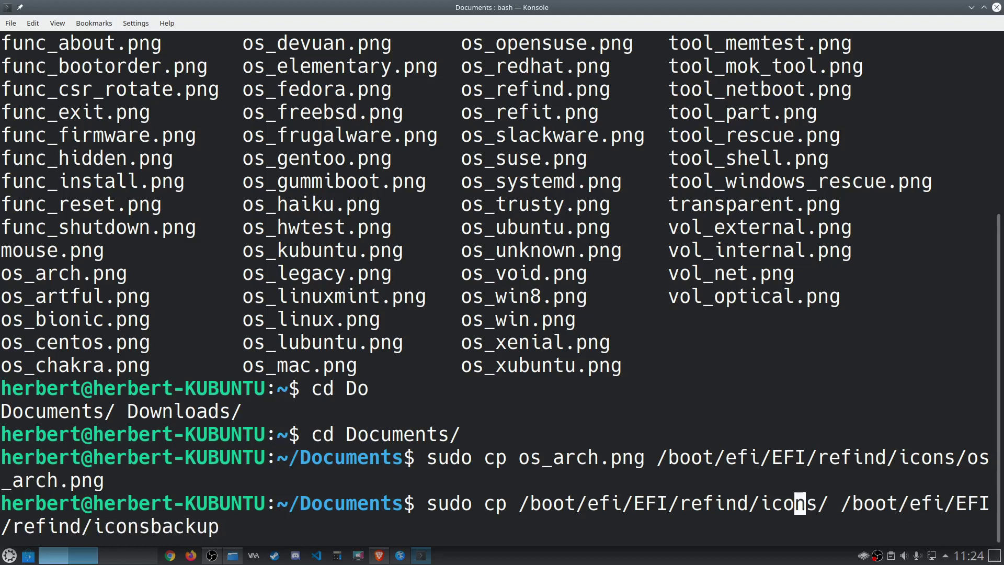
key(Left)
key(Left)
key(Left)
key(Left)
key(Left)
key(Left)
key(Left)
key(Left)
key(Left)
key(Left)
key(Left)
key(Left)
key(Left)
key(Left)
key(Left)
key(Left)
key(Left)
key(Left)
key(Left)
key(Left)
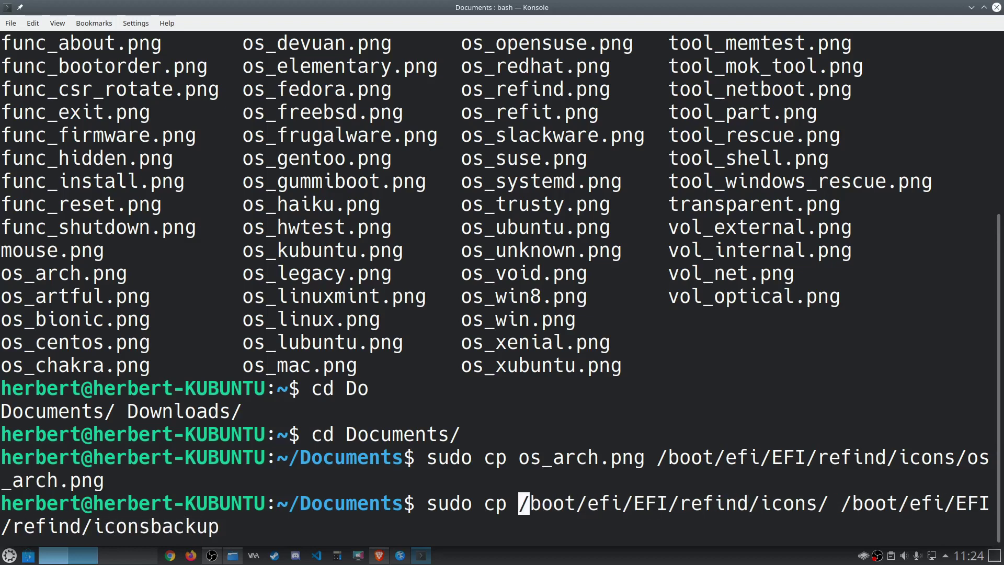
text(-r)
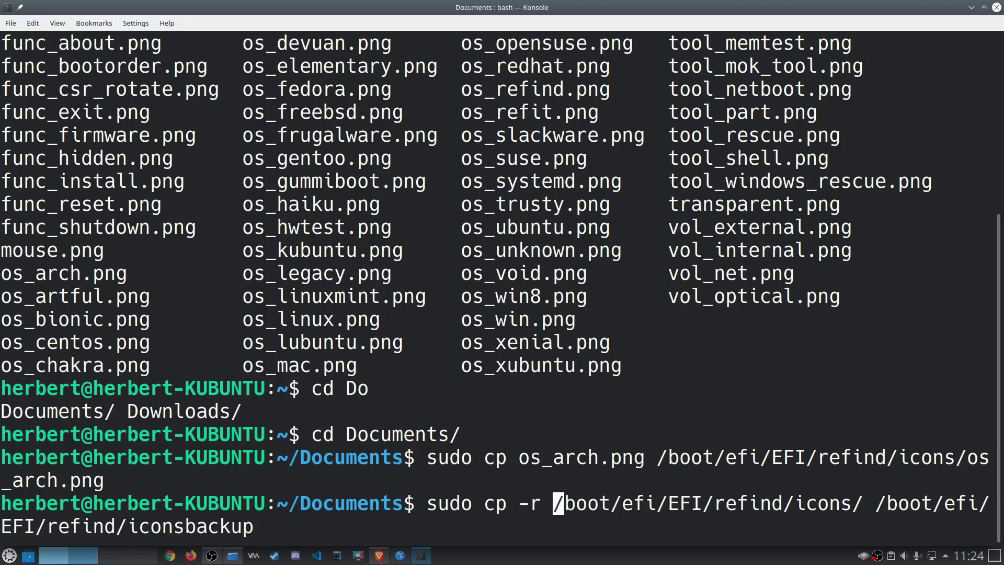
key(Return)
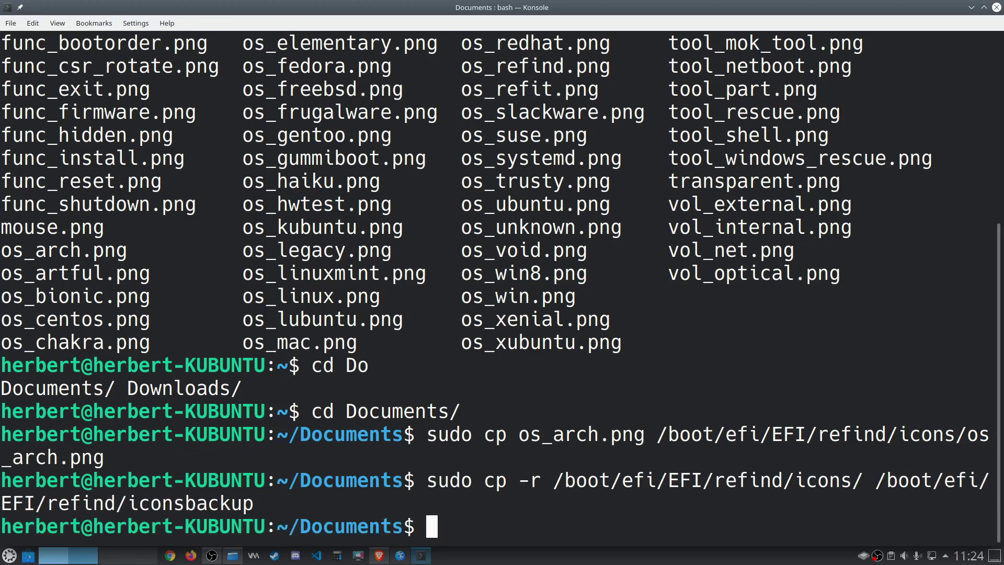
Recall the sudo ls command for the icons folder, shorten its path to /boot/efi/EFI/refind/ and run it.
key(Up)
key(Up)
key(Up)
key(Up)
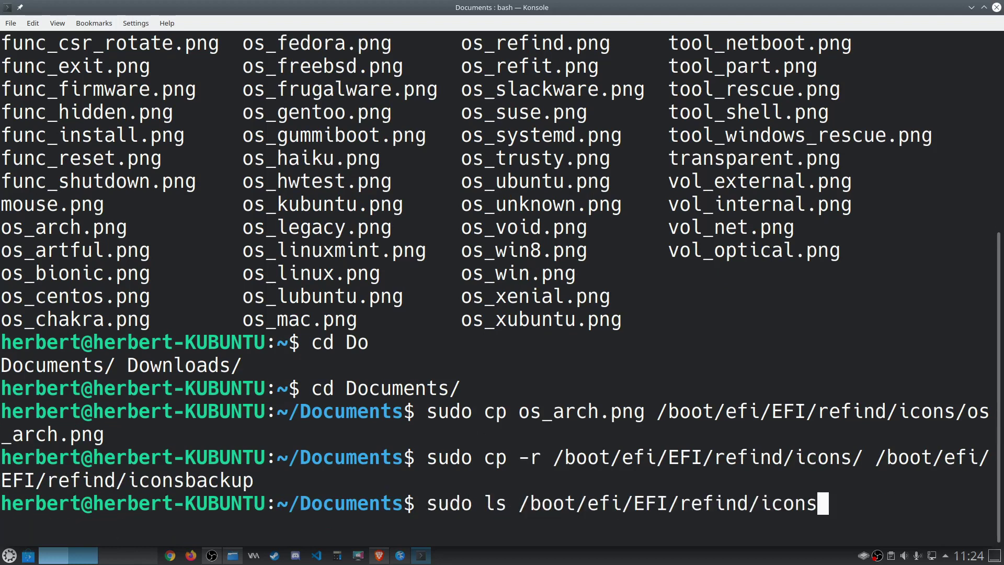
key(BackSpace)
key(BackSpace)
key(BackSpace)
key(BackSpace)
key(BackSpace)
key(Return)
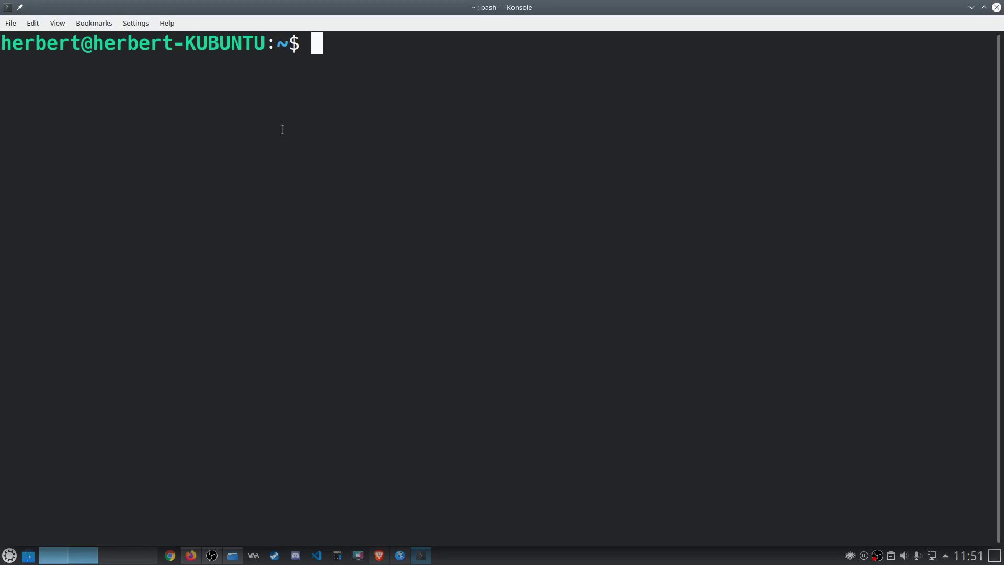
Find KDE Partition Manager by searching the applications for disk, launch it and authenticate with the account password.
click(9, 555)
text(disk)
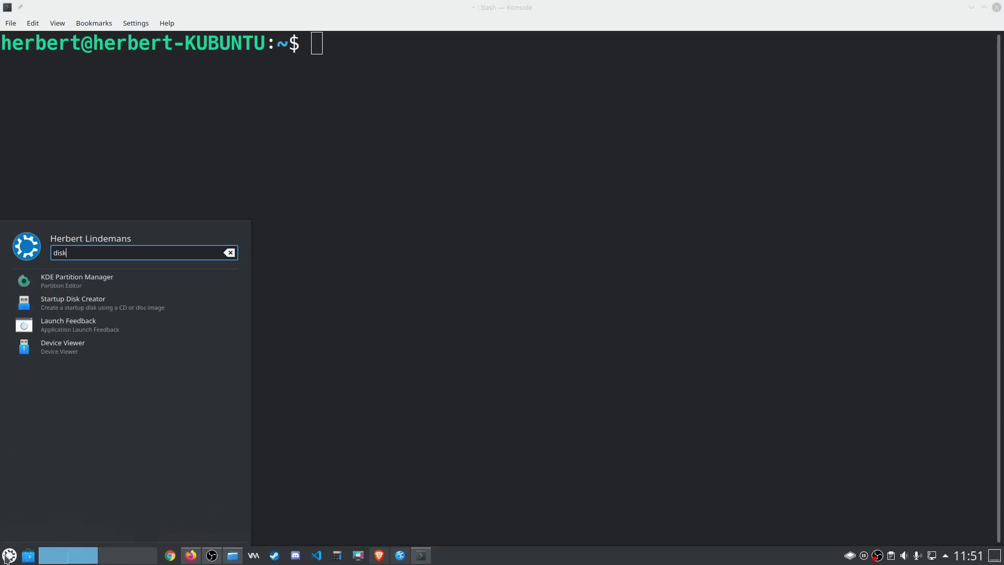
click(77, 283)
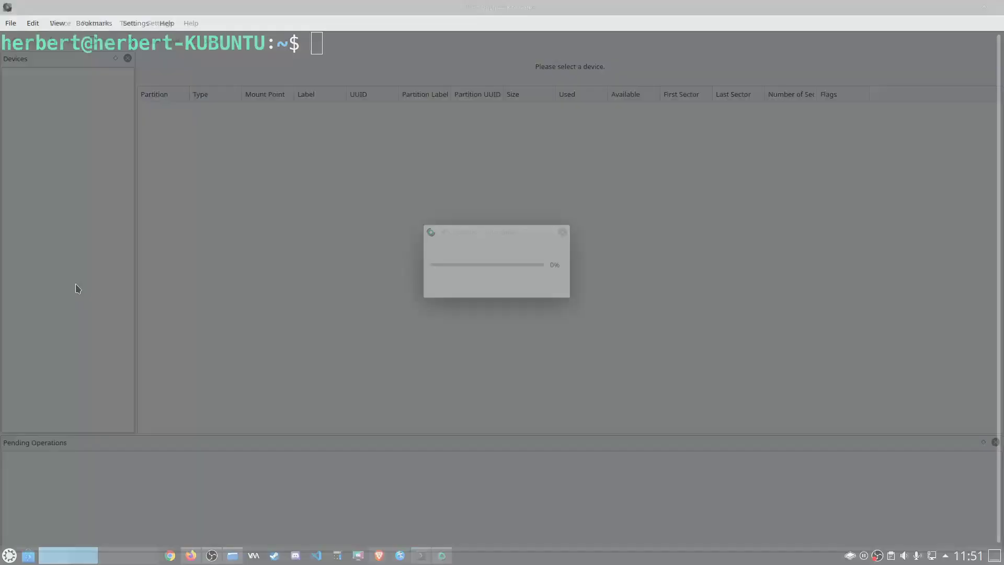
text(*******)
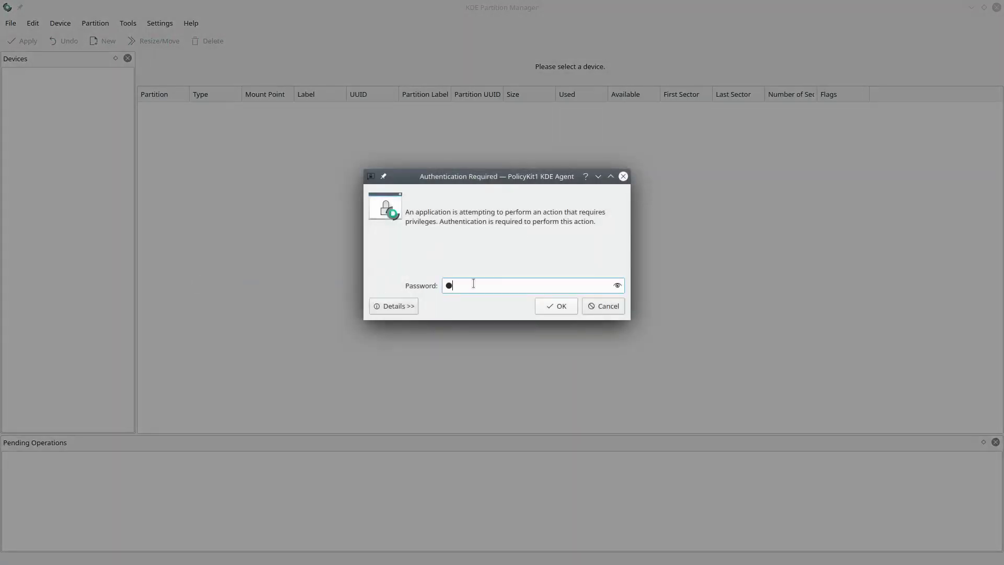
key(BackSpace)
key(BackSpace)
key(BackSpace)
key(BackSpace)
key(BackSpace)
key(BackSpace)
key(BackSpace)
text(**********)
key(Return)
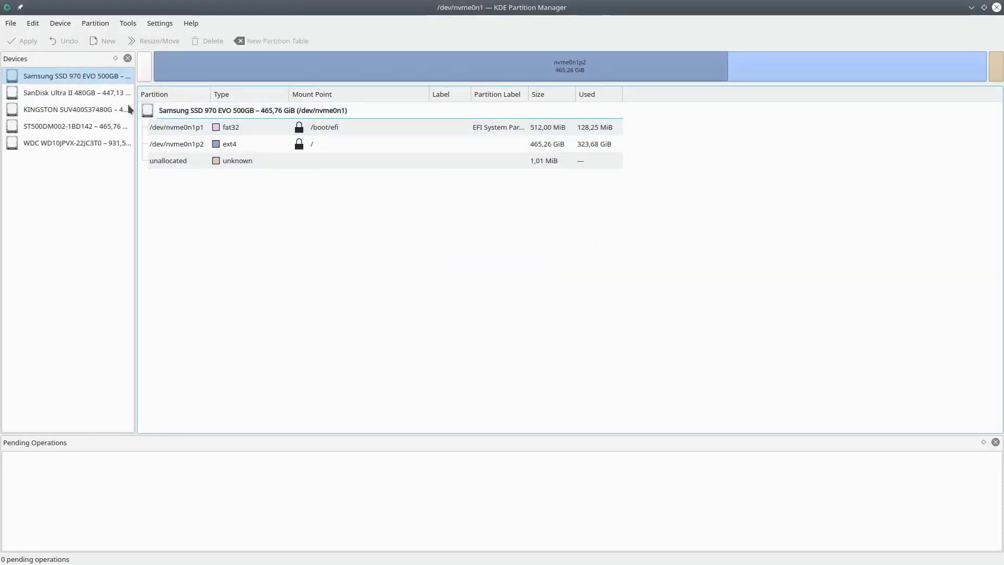
View the properties of the ext4 root partition /dev/nvme0n1p2 on the Samsung SSD 970 EVO and close them.
click(74, 78)
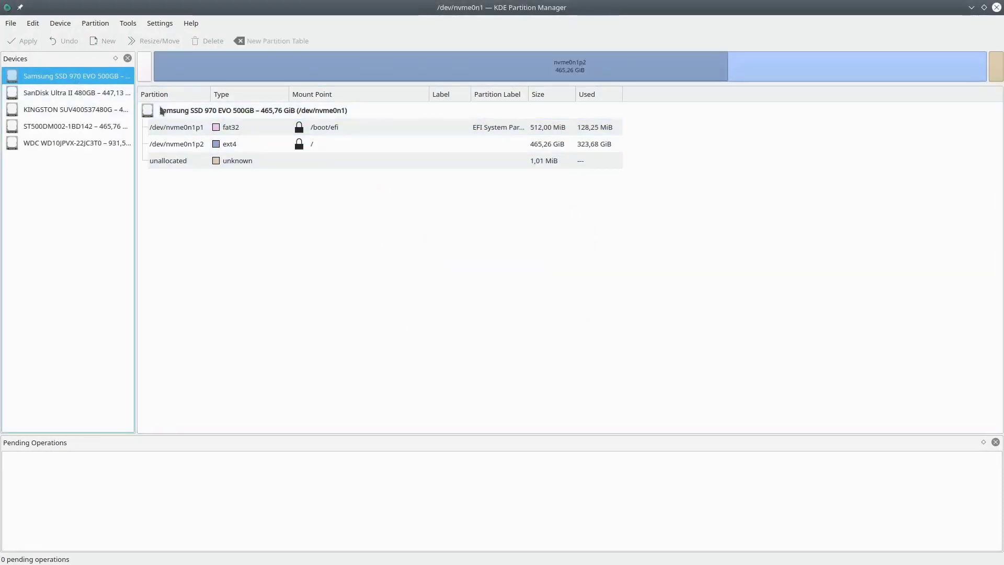
click(413, 144)
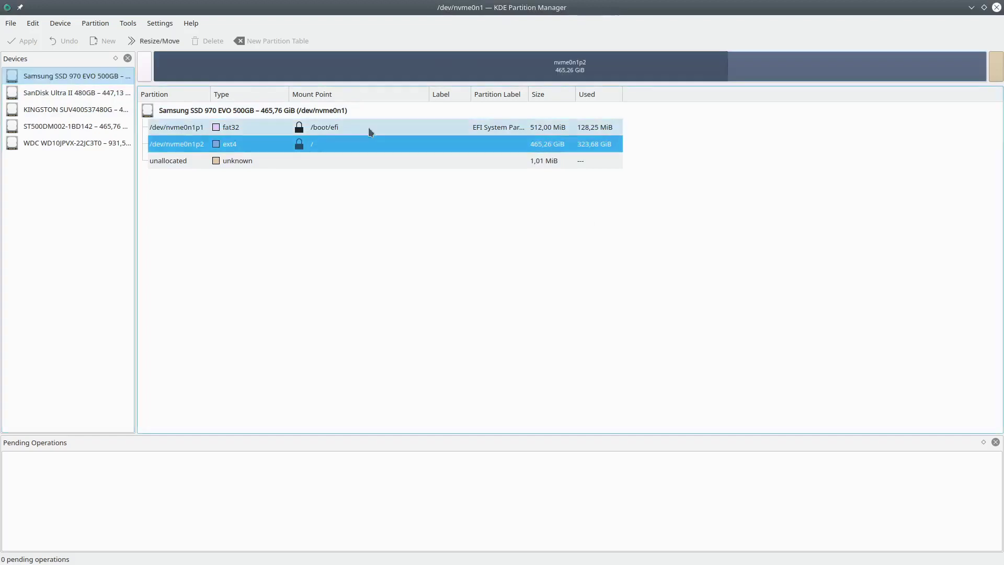
right_click(325, 150)
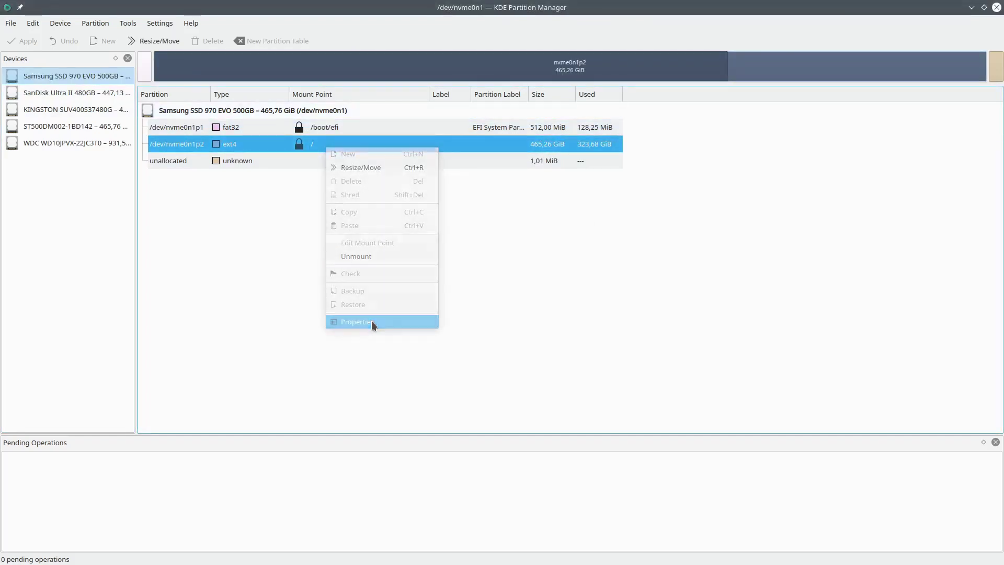
click(373, 323)
click(492, 407)
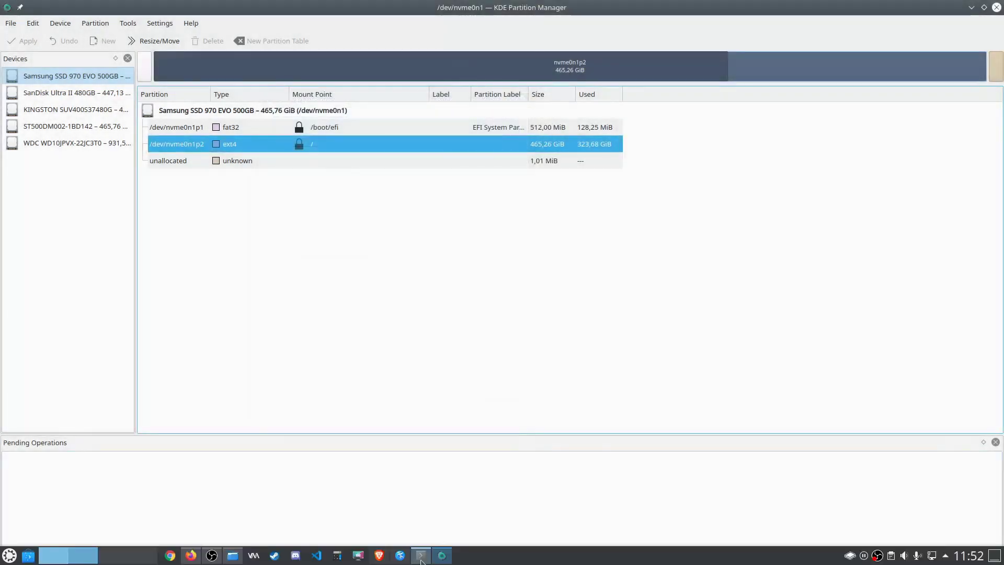
Switch to Konsole, run sudo blkid with the account password and examine the listed partition UUIDs.
key(ctrl+alt+t)
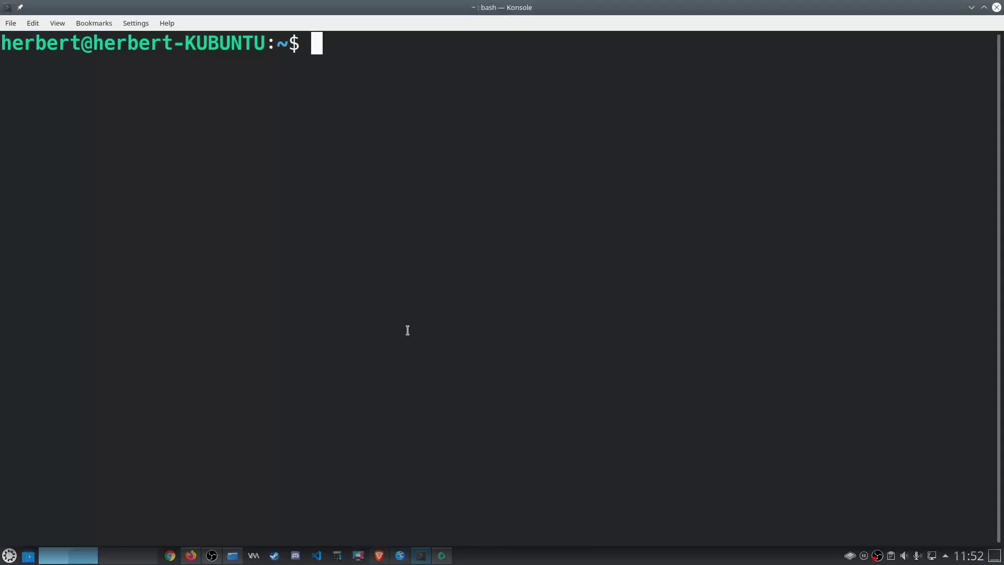
text(b)
key(BackSpace)
text(sudo b)
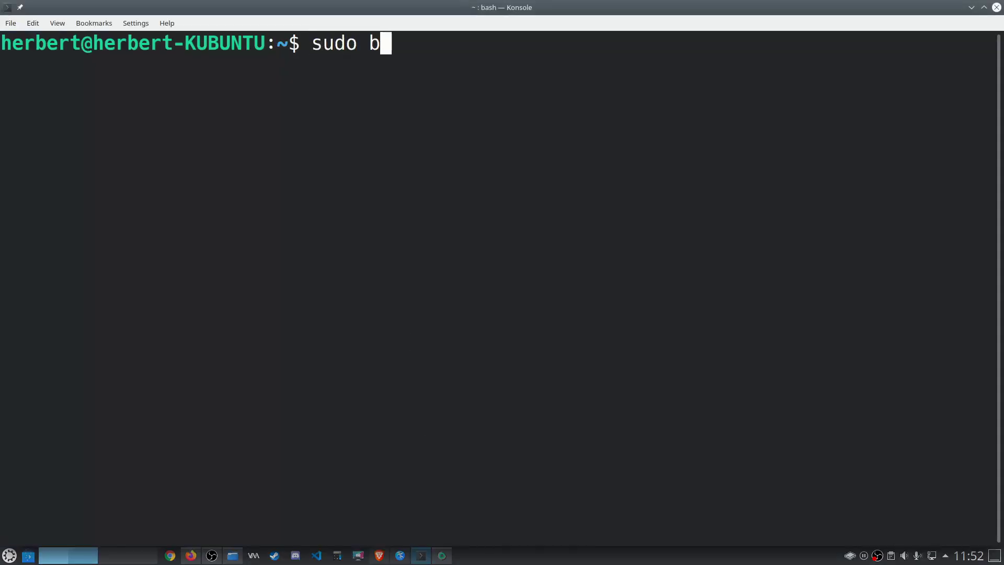
text(lkid)
key(Return)
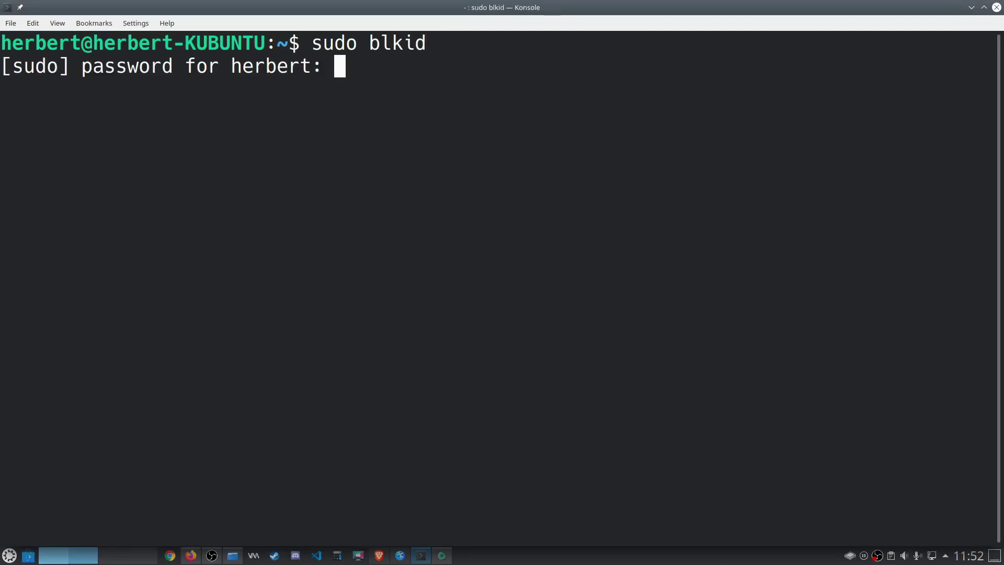
key(Return)
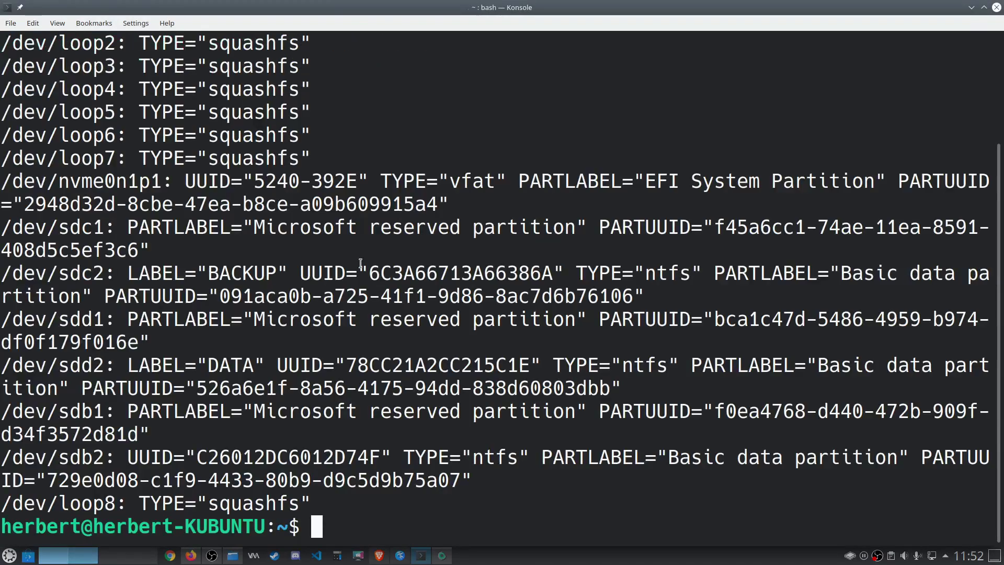
scroll(245, 160, up, 3)
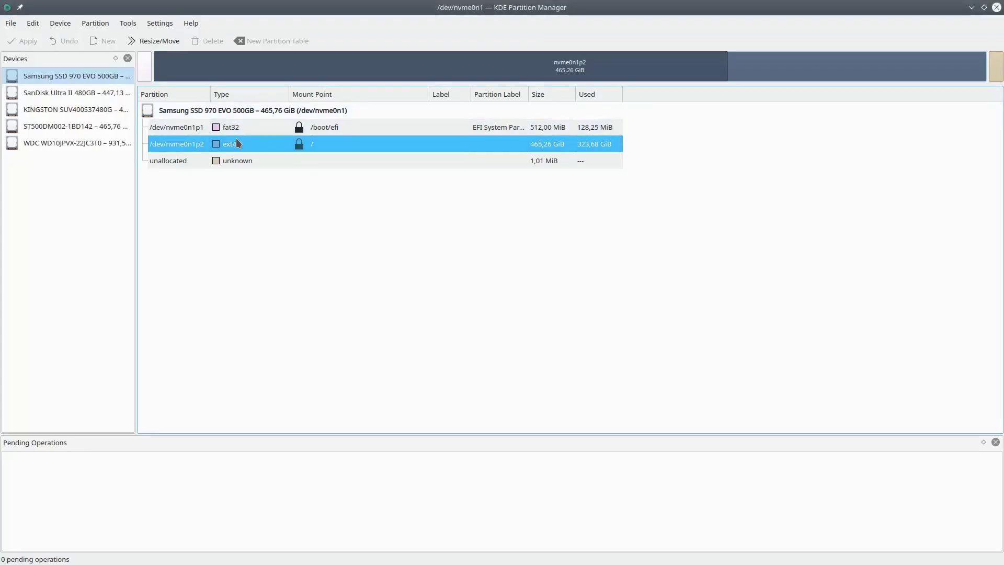
Copy the UUID of /dev/nvme0n1p2 from its partition properties in KDE Partition Manager and close the properties.
right_click(238, 143)
click(302, 312)
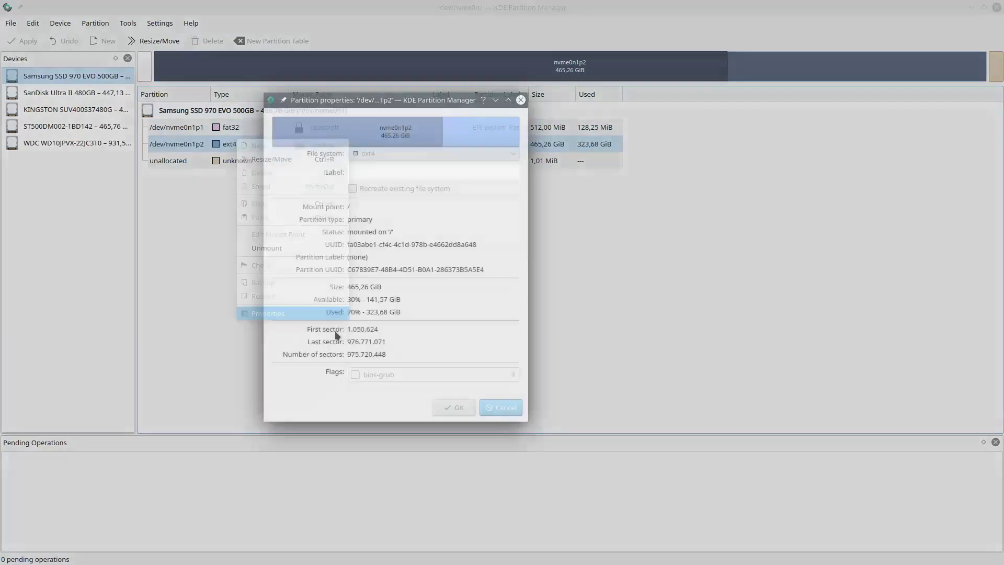
double_click(350, 245)
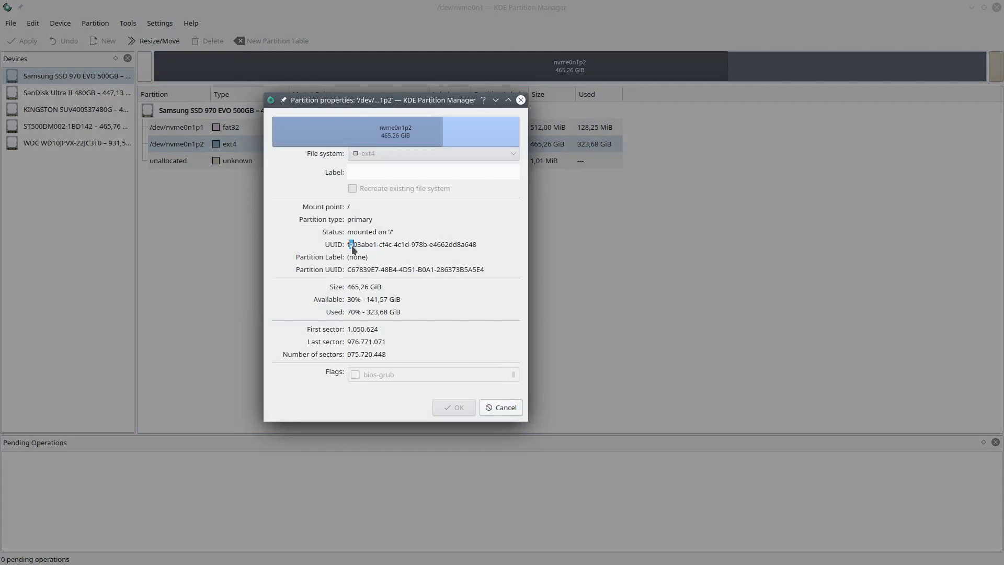
drag(347, 244, 475, 245)
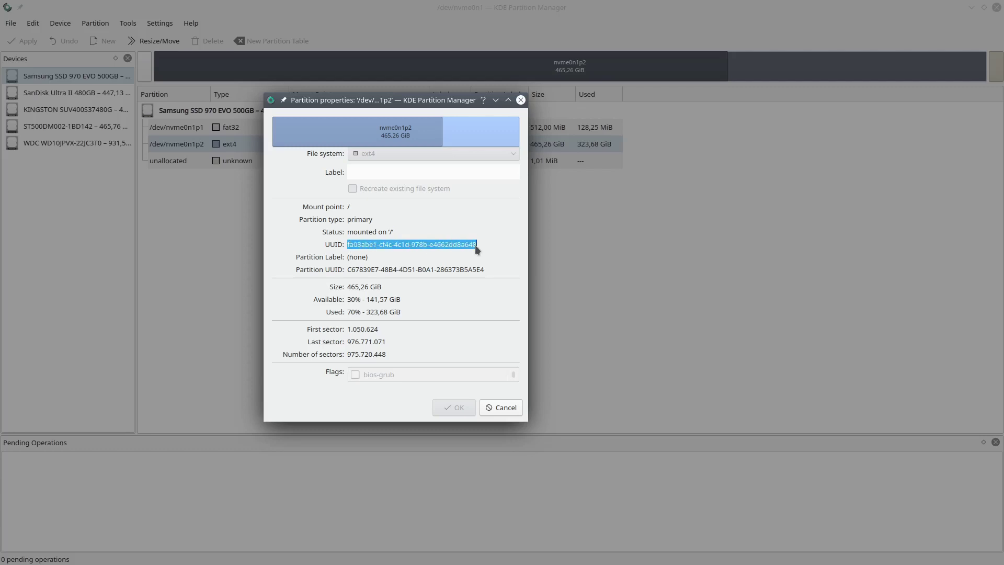
right_click(475, 244)
click(494, 252)
click(521, 100)
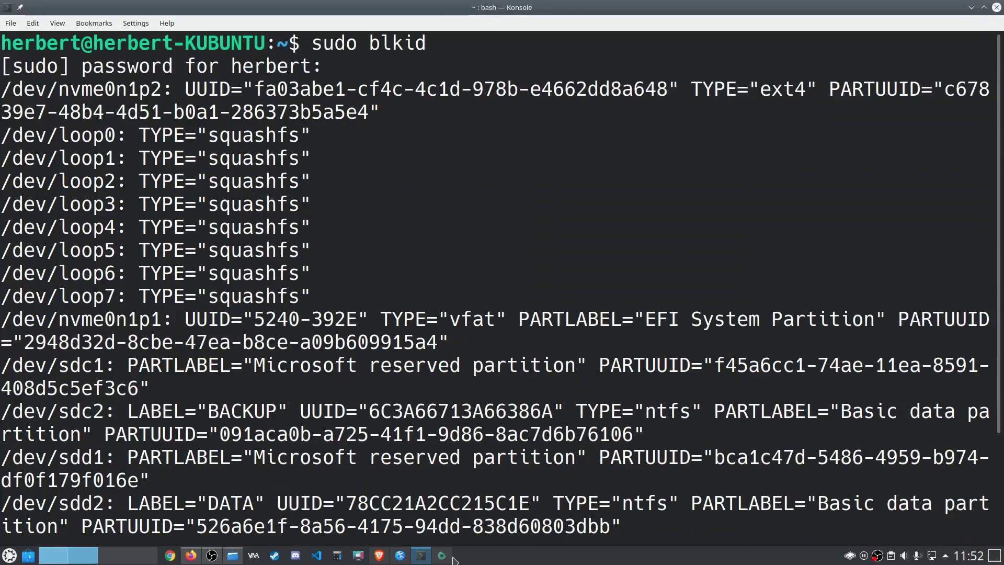
Paste the copied partition UUID into an untitled Kate document and minimize Kate.
click(400, 555)
right_click(180, 87)
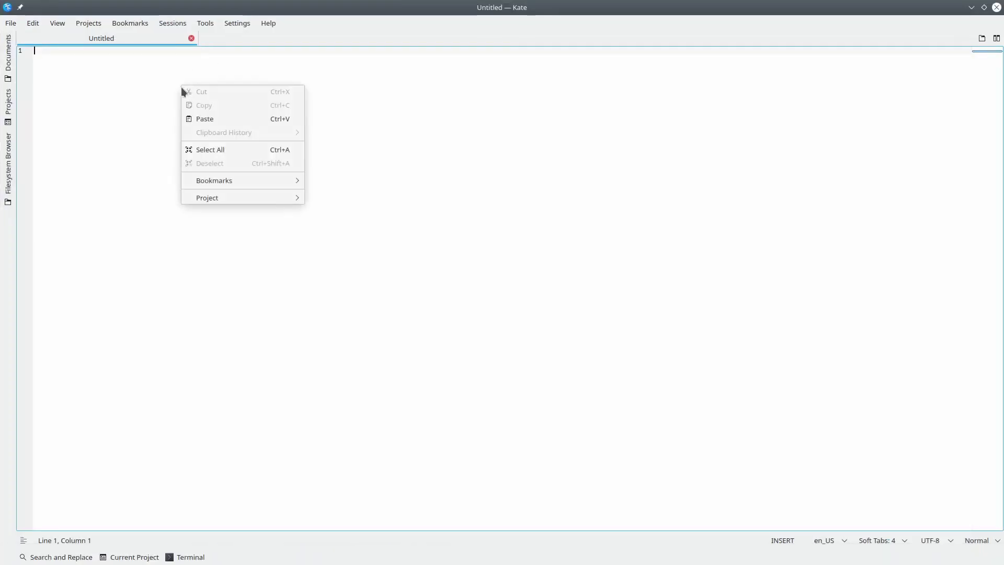
click(217, 120)
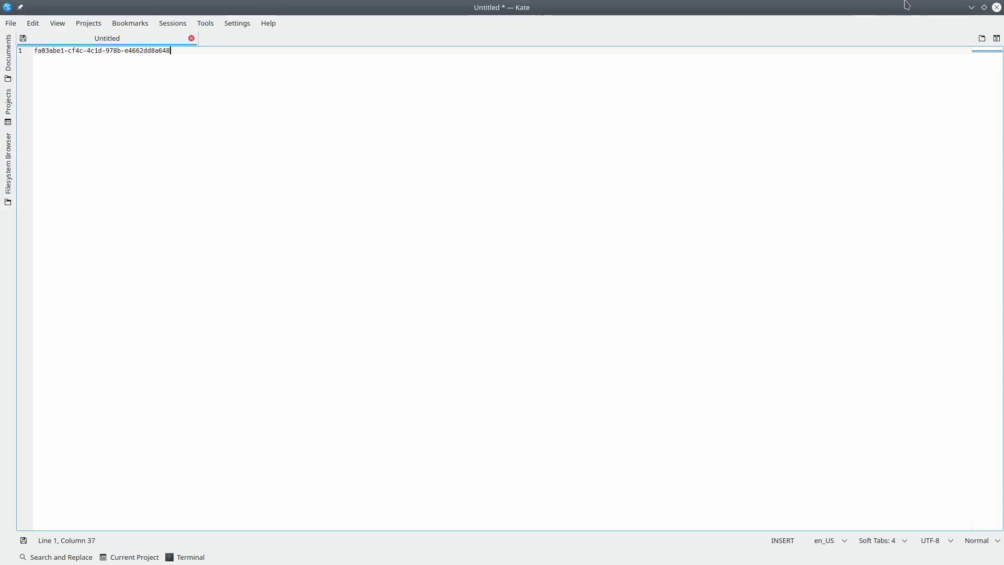
click(970, 7)
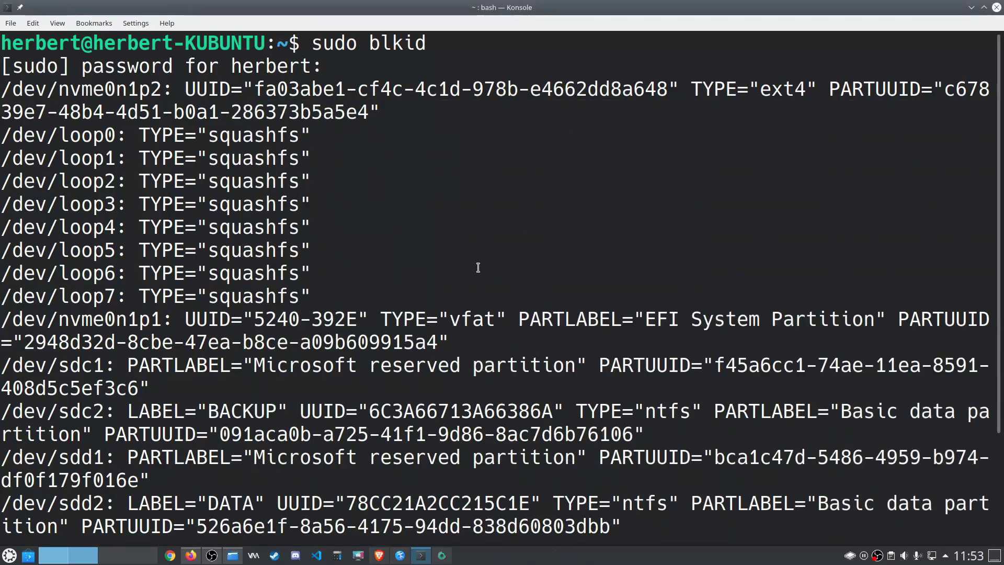
Open the rEFInd configuration file for editing with sudo nano /boot/efi/EFI/refind/refind.conf.
key(Up)
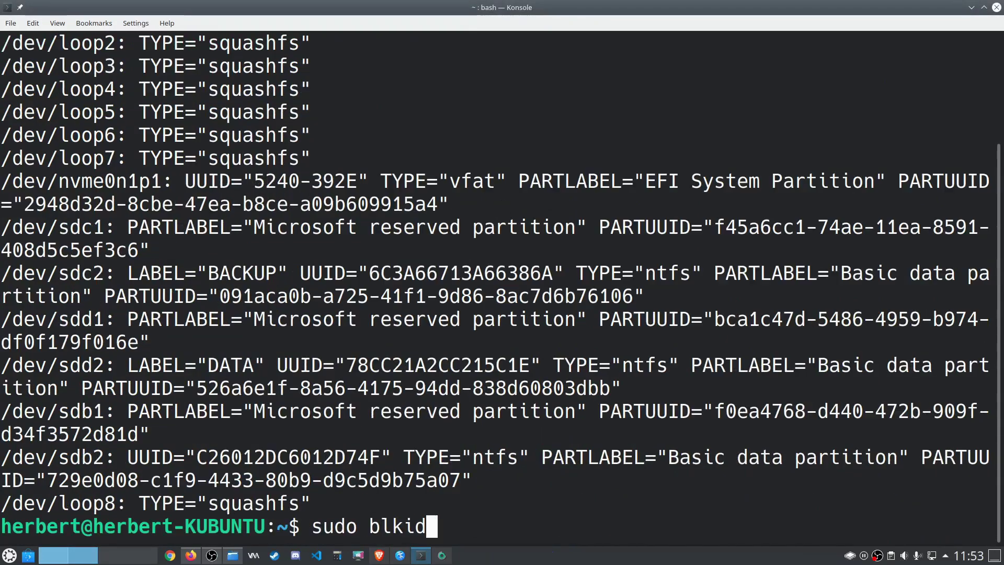
key(BackSpace)
key(BackSpace)
key(BackSpace)
key(BackSpace)
key(BackSpace)
key(BackSpace)
key(BackSpace)
key(BackSpace)
key(BackSpace)
key(BackSpace)
text(sudo )
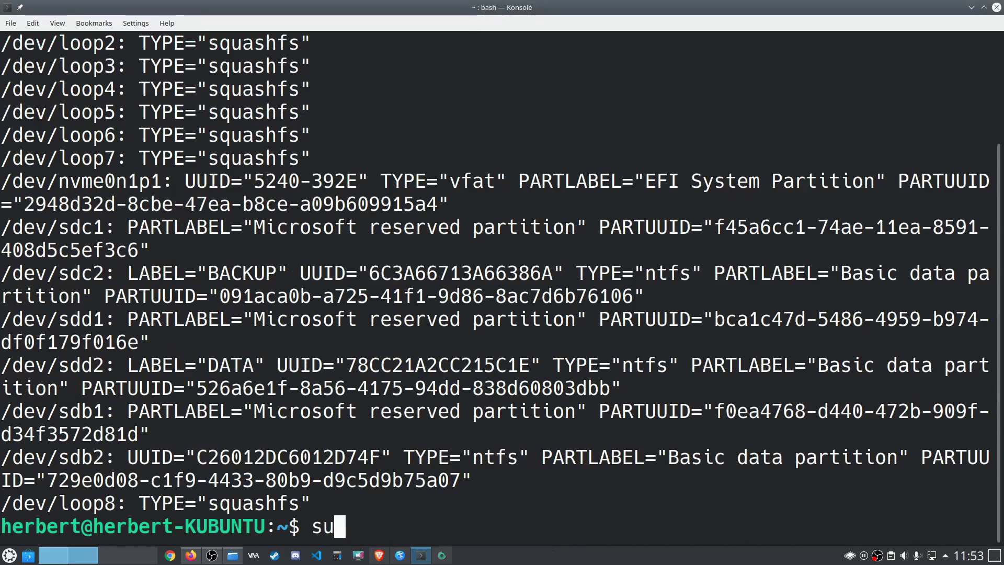
text(nano)
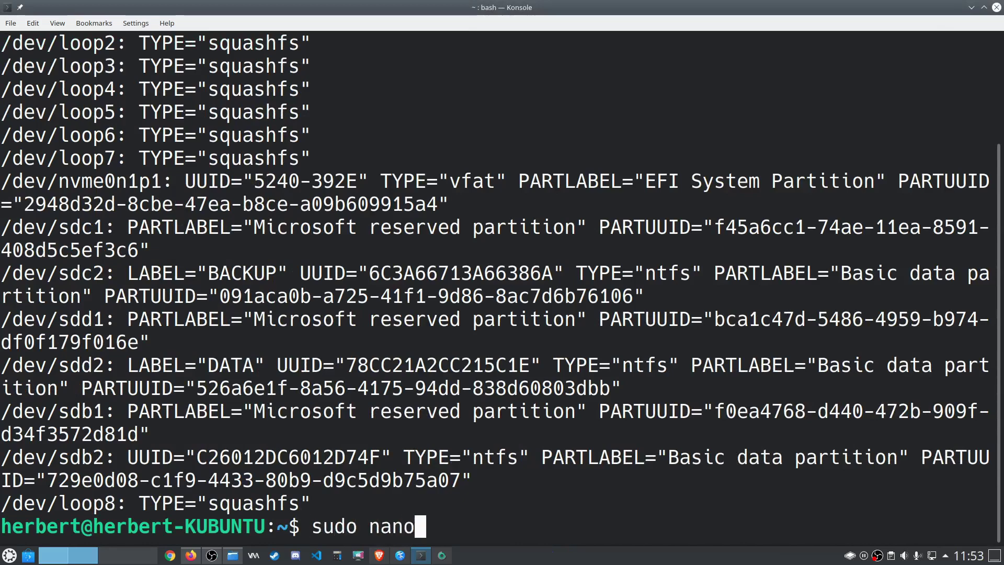
text( /boot)
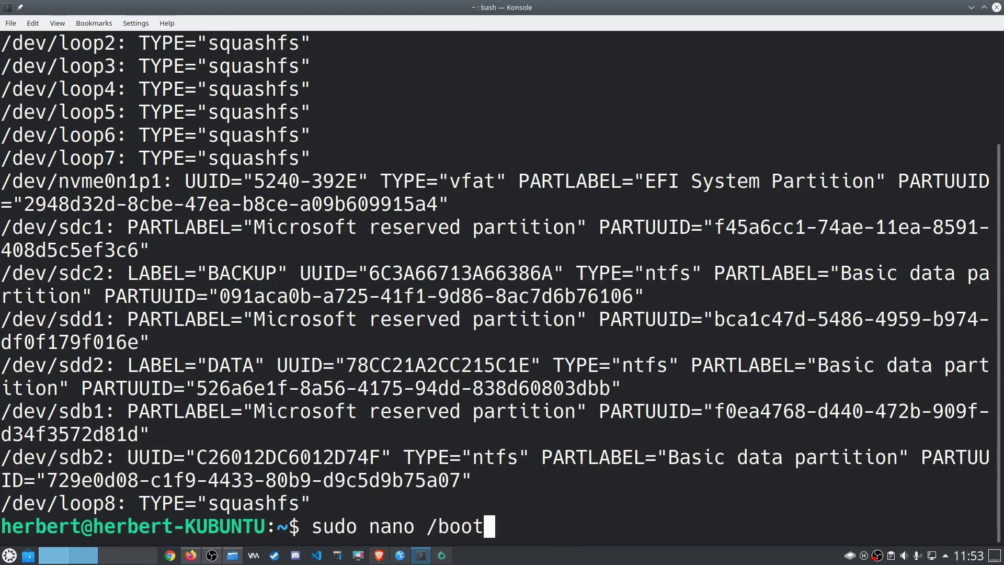
text(/etc/ETC/)
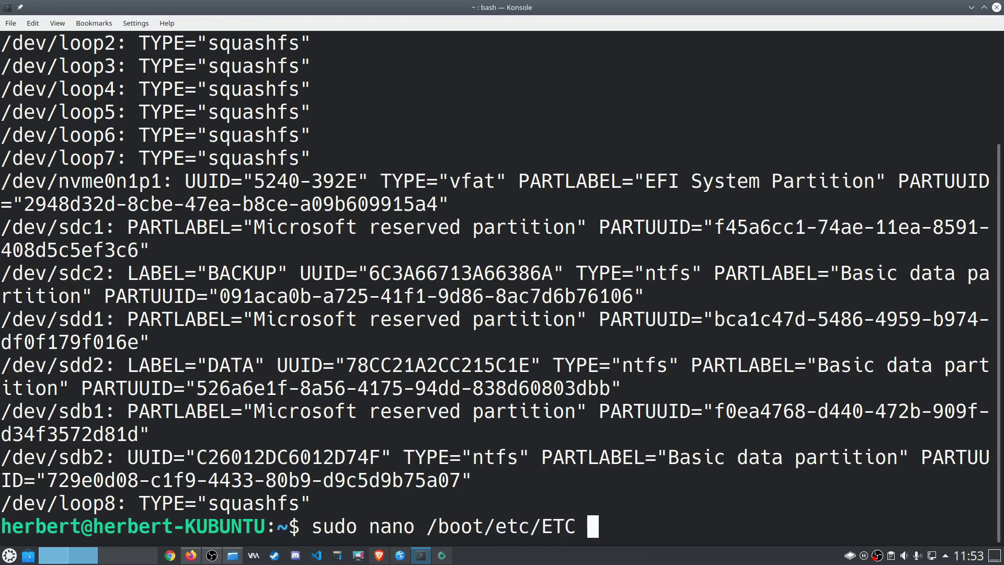
key(BackSpace)
key(BackSpace)
key(BackSpace)
key(BackSpace)
key(BackSpace)
key(BackSpace)
key(BackSpace)
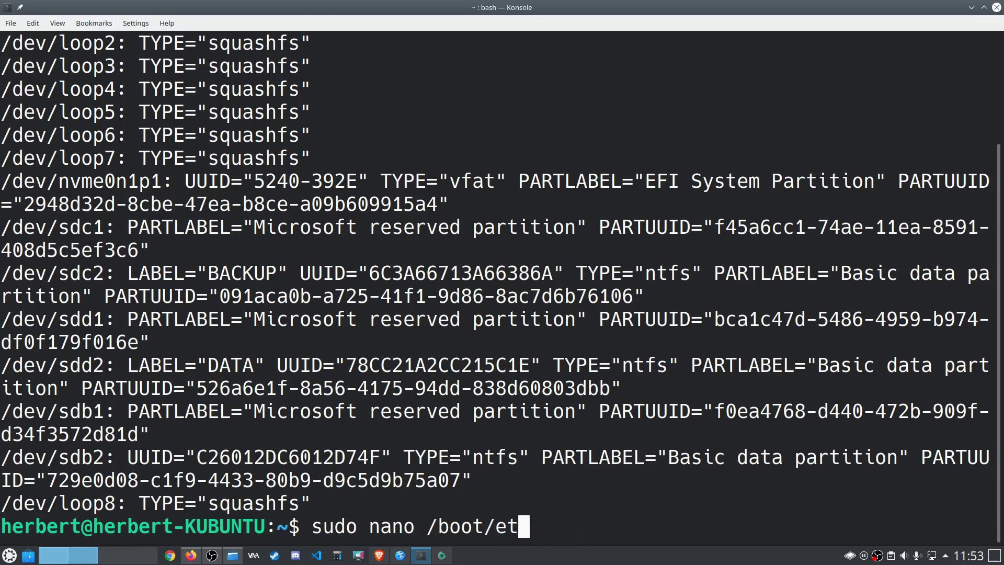
text(fi/EFI)
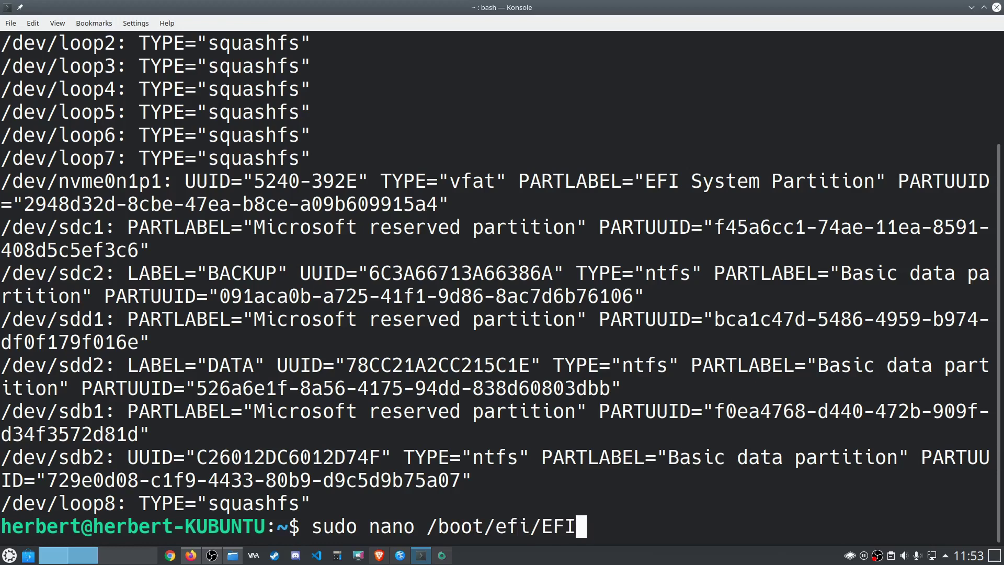
text(/)
text(refind)
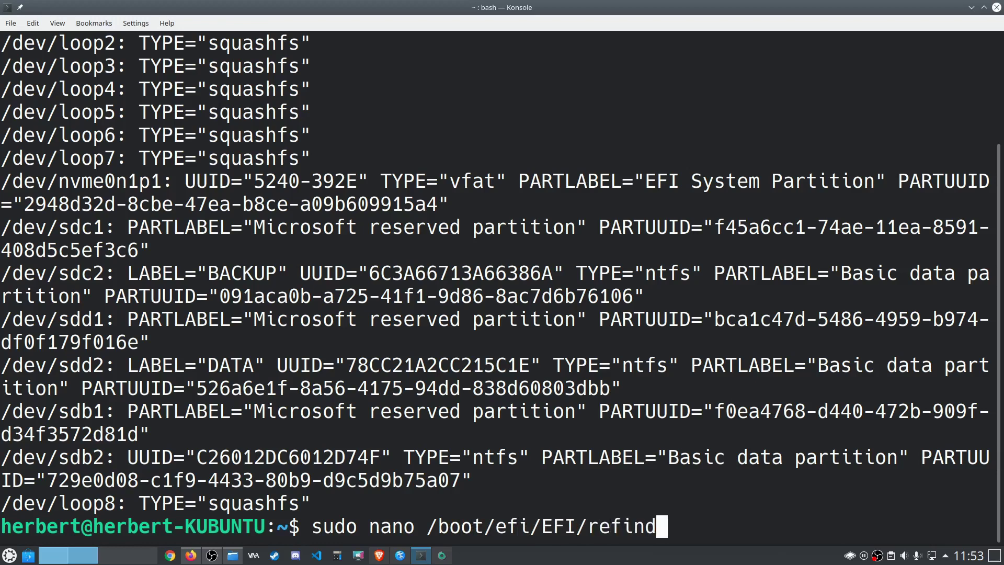
text(/refind.cion)
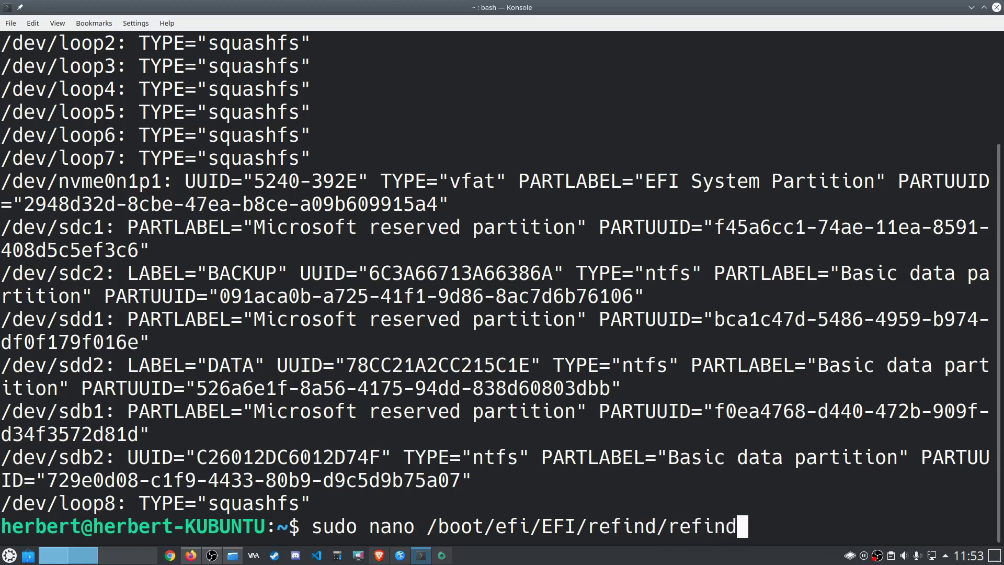
key(BackSpace)
key(BackSpace)
key(BackSpace)
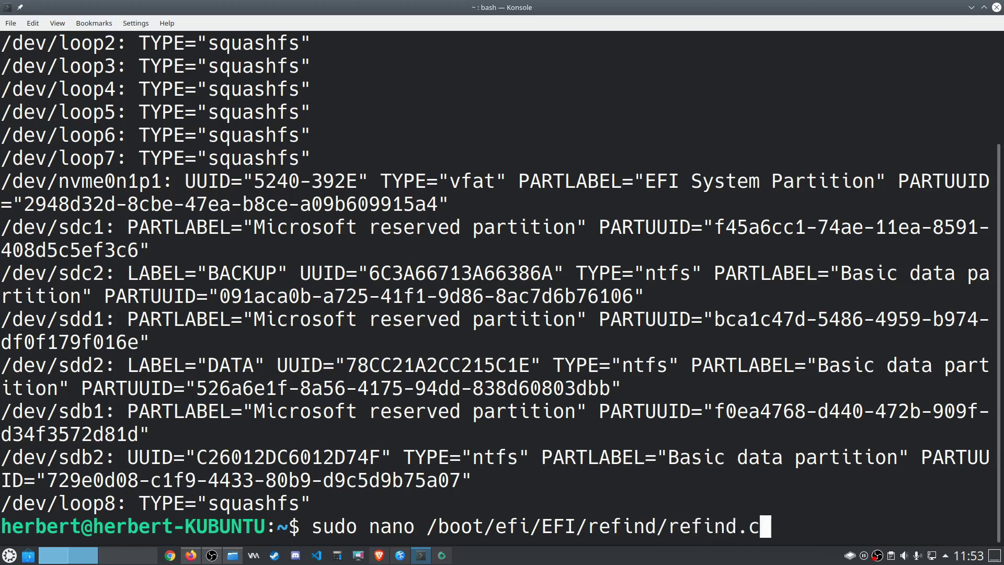
text(onf)
key(Return)
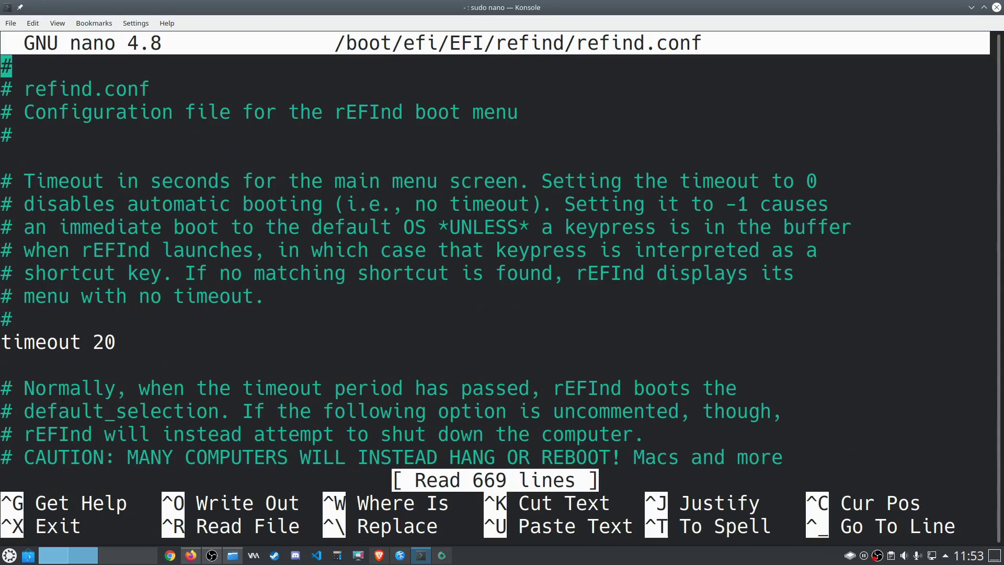
Go through refind.conf to its end and locate the scanfor line and the custom menu entries.
key(Down)
key(Down)
key(Page_Down)
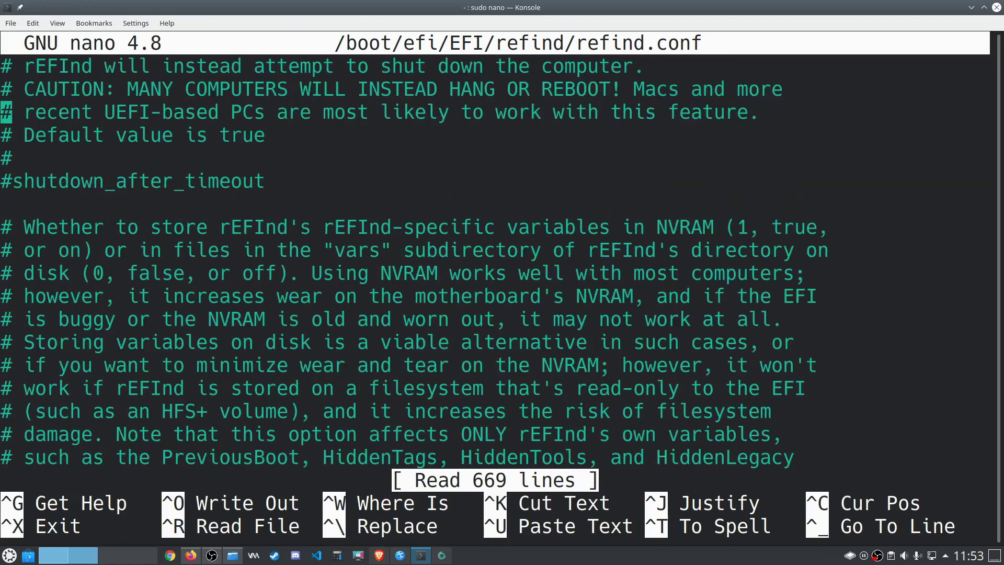
key(Page_Down)
key(Page_Down)
key(Page_Down)
key(Page_Down)
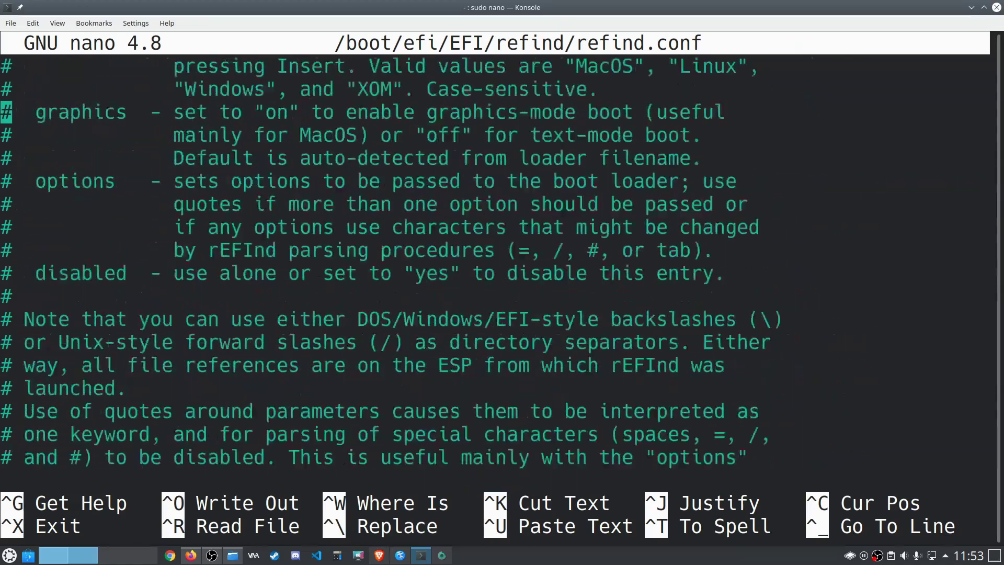
key(Page_Down)
key(Page_Down)
key(Page_Down)
key(Page_Down)
key(Up)
key(Up)
key(Up)
key(Up)
key(Up)
key(Up)
key(Up)
key(Up)
key(Up)
key(Up)
key(Up)
key(Up)
key(Up)
key(Up)
key(Up)
key(Up)
key(Up)
key(Up)
key(Up)
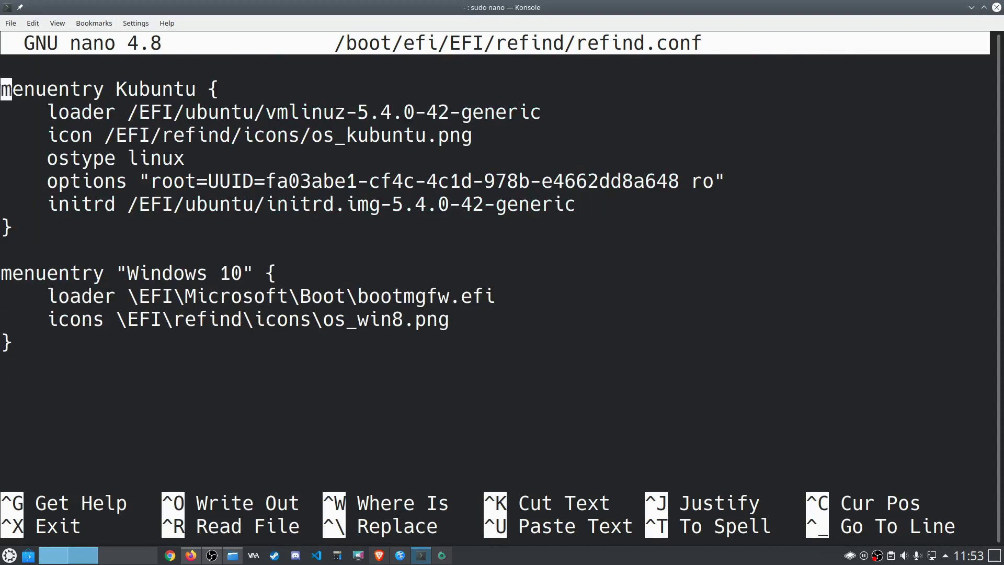
key(Down)
key(Down)
key(Down)
key(Down)
key(Down)
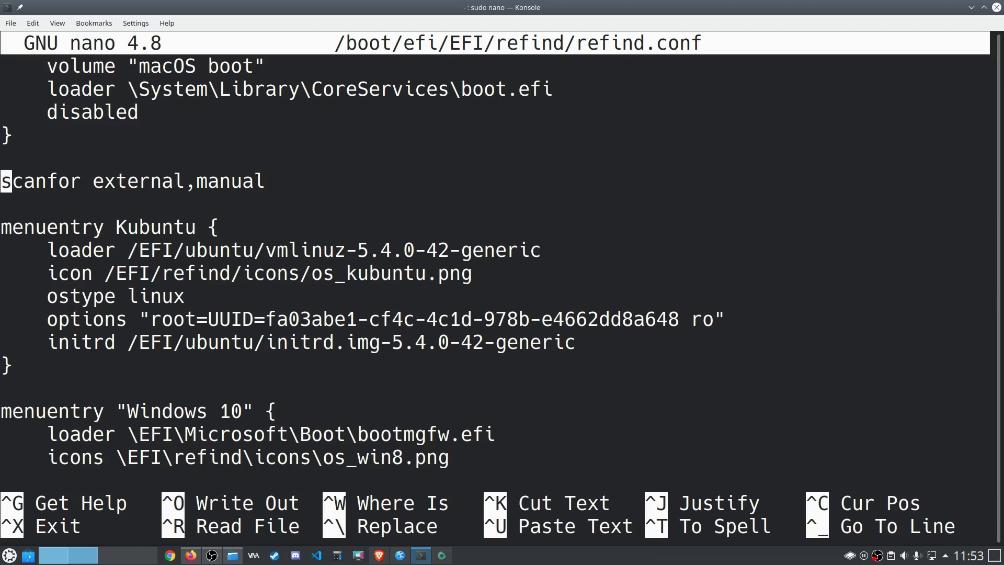
Review the Kubuntu and Windows 10 menu entries from the scanfor line down to the end of the file.
text(#)
key(BackSpace)
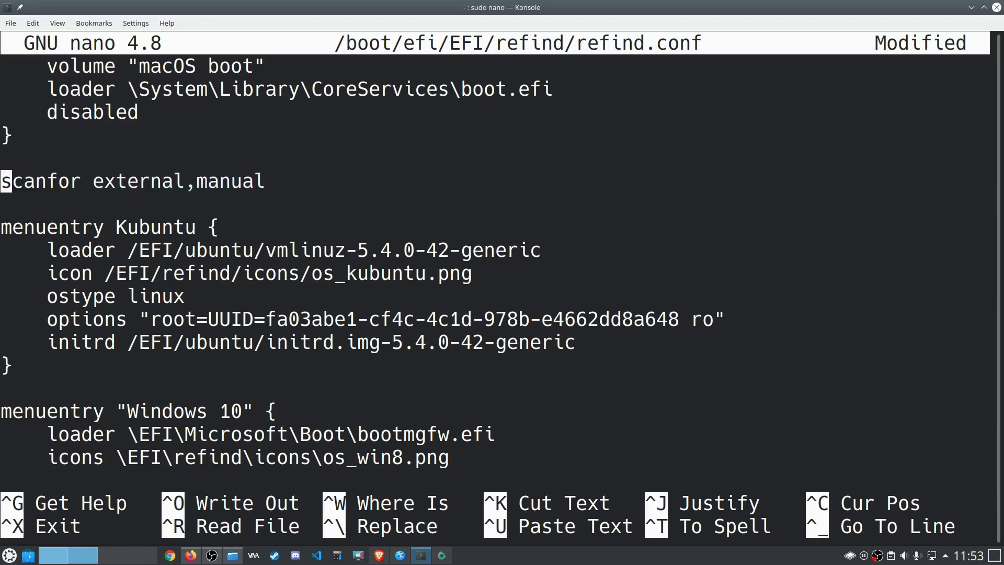
key(Down)
key(Down)
key(Up)
key(Up)
key(Down)
key(Down)
key(Down)
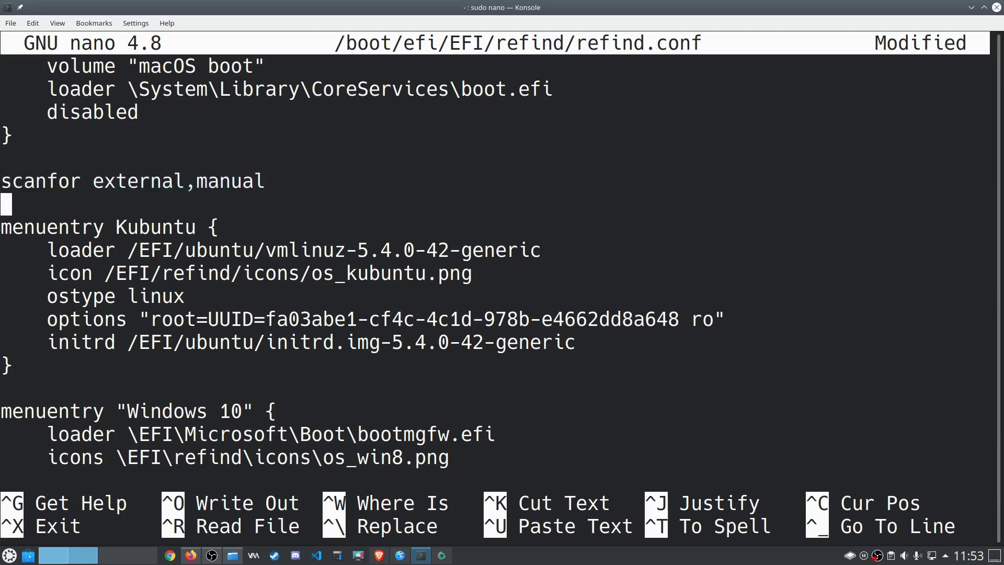
key(Down)
key(Down)
key(Down)
key(Down)
key(Down)
key(Down)
key(Down)
key(Down)
key(Down)
key(Down)
key(Down)
key(Up)
key(Up)
key(Up)
key(Up)
key(Up)
key(Up)
key(Up)
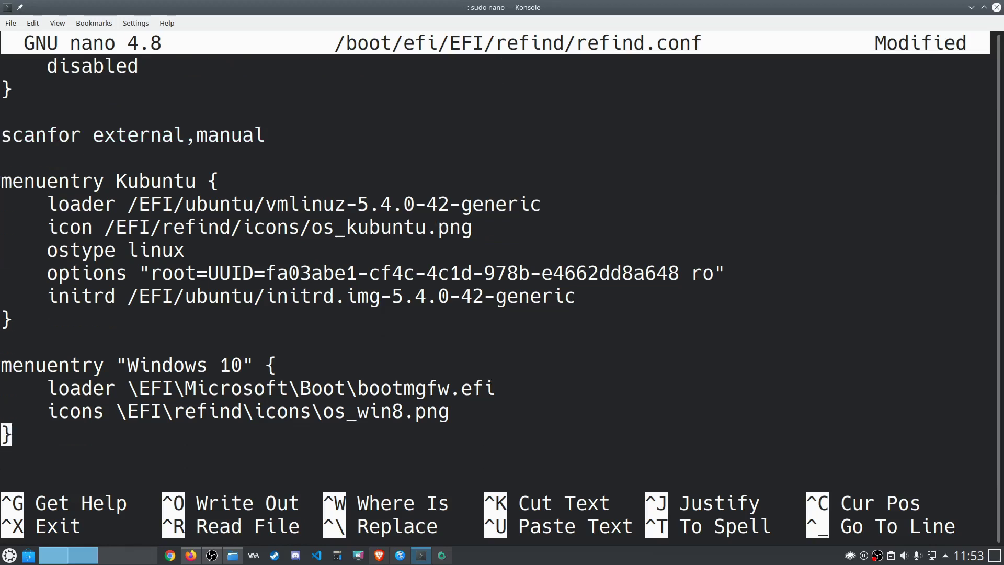
Insert an extra blank line above the scanfor external,manual line.
key(Up)
key(Up)
key(Up)
key(Up)
key(Up)
key(Up)
key(Up)
key(Up)
key(Up)
key(Up)
key(Up)
key(Up)
key(Up)
key(Down)
key(Down)
key(Down)
key(Down)
key(Down)
key(Down)
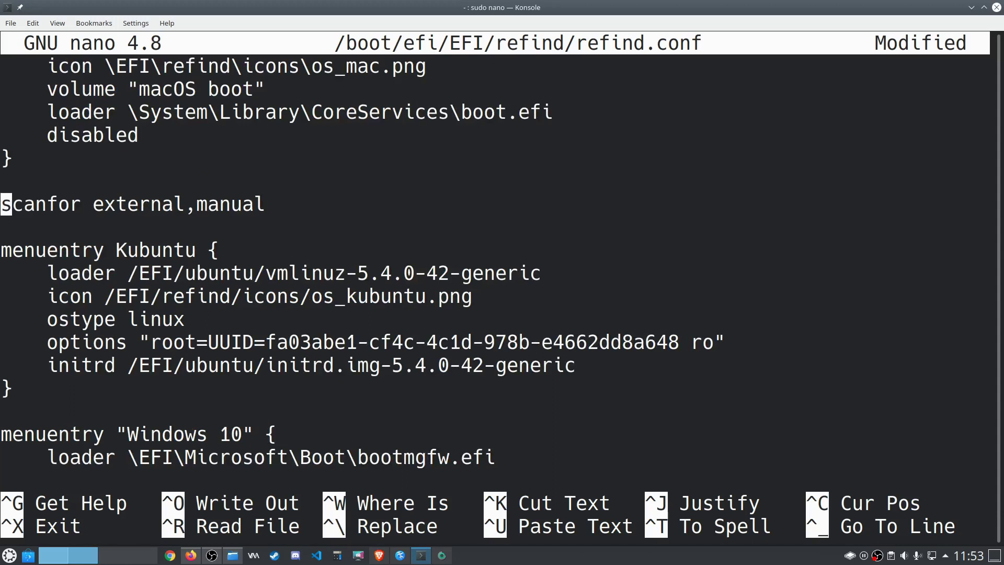
key(Return)
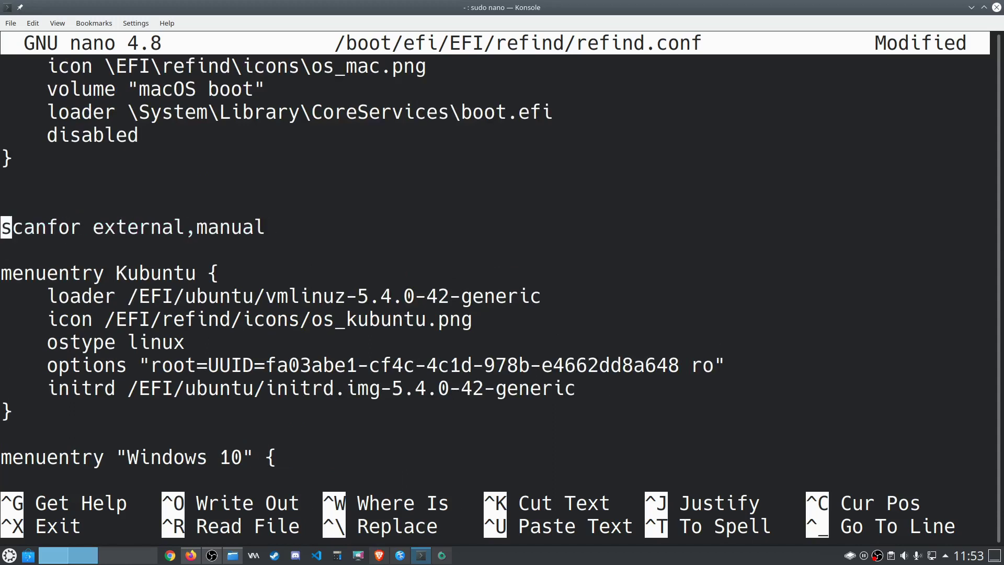
Examine the scanfor external,manual line and its external and manual options.
key(End)
key(Left)
key(Left)
key(Left)
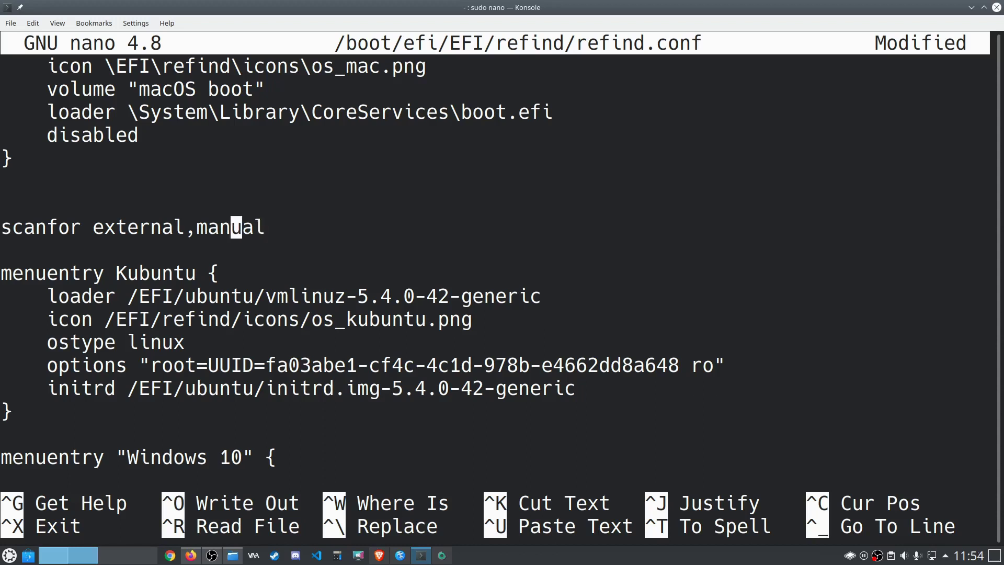
key(End)
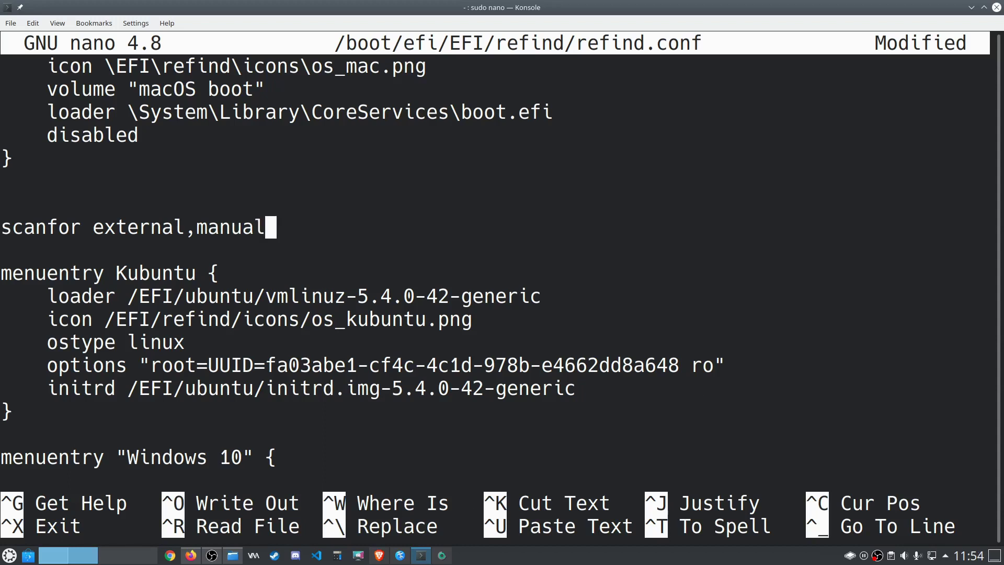
key(Down)
key(Up)
key(Down)
key(Up)
key(Left)
key(Left)
key(Left)
key(Left)
key(Left)
key(Left)
key(Left)
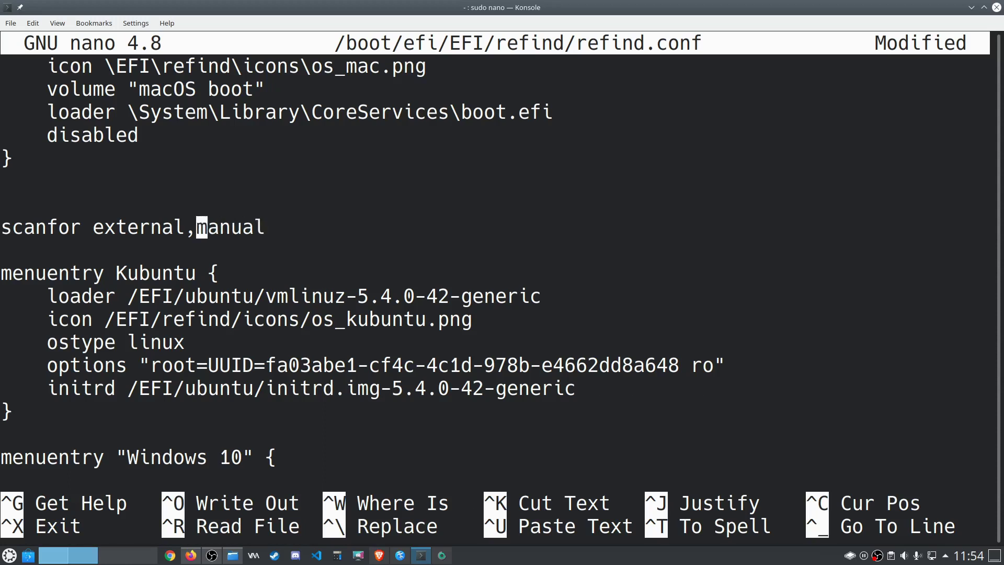
key(Right)
key(End)
key(Right)
key(Right)
key(Left)
key(Left)
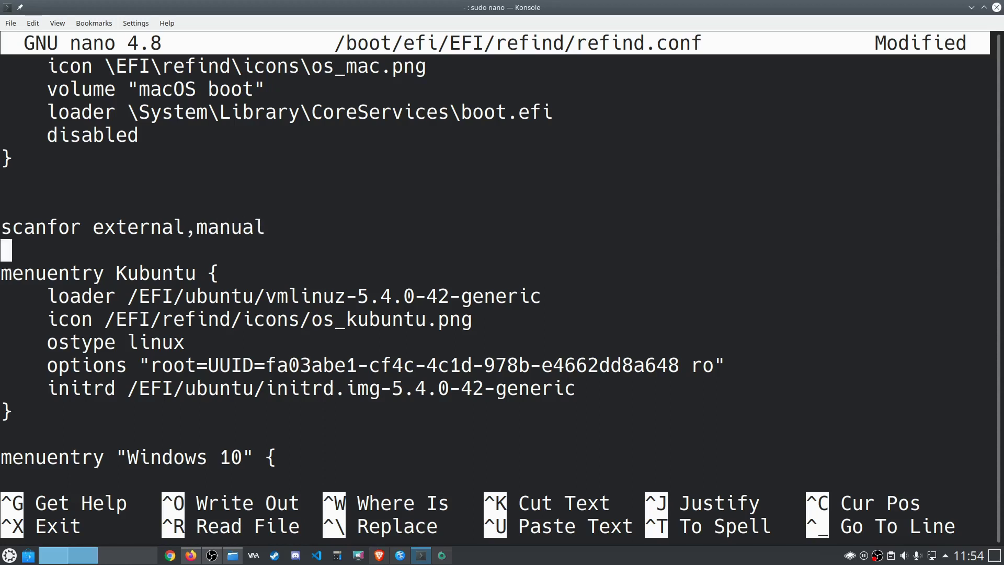
key(Right)
key(Right)
key(Left)
key(Left)
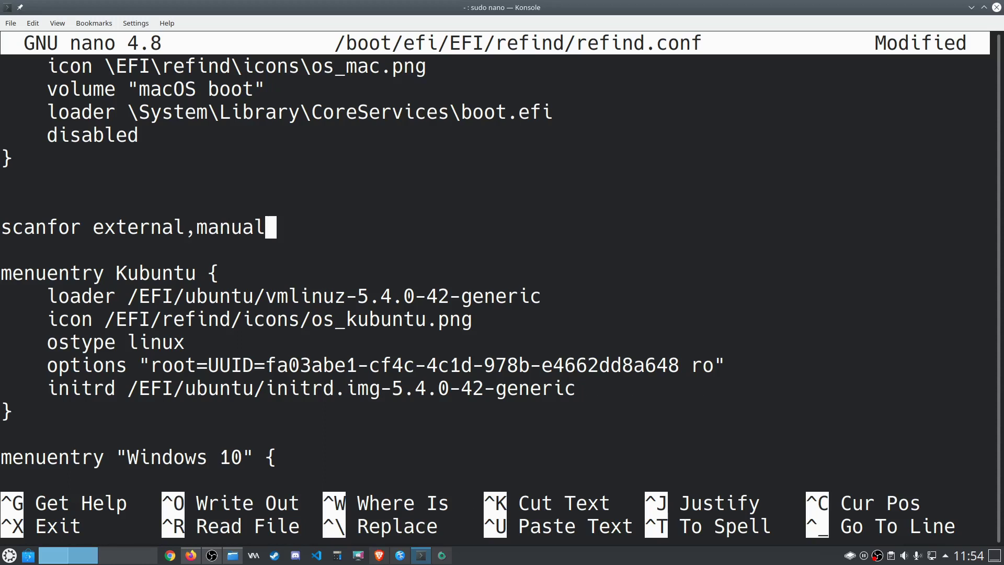
key(Home)
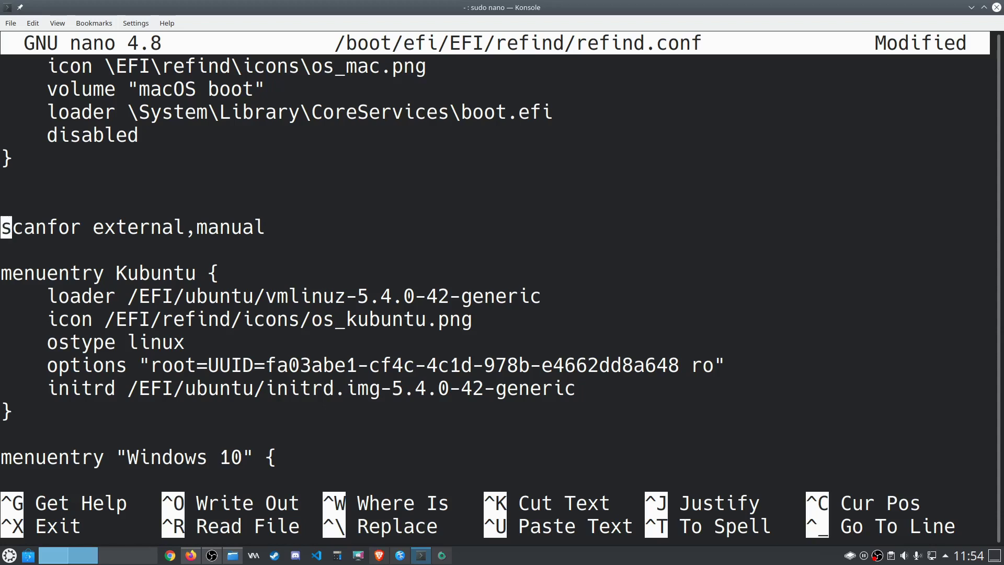
key(End)
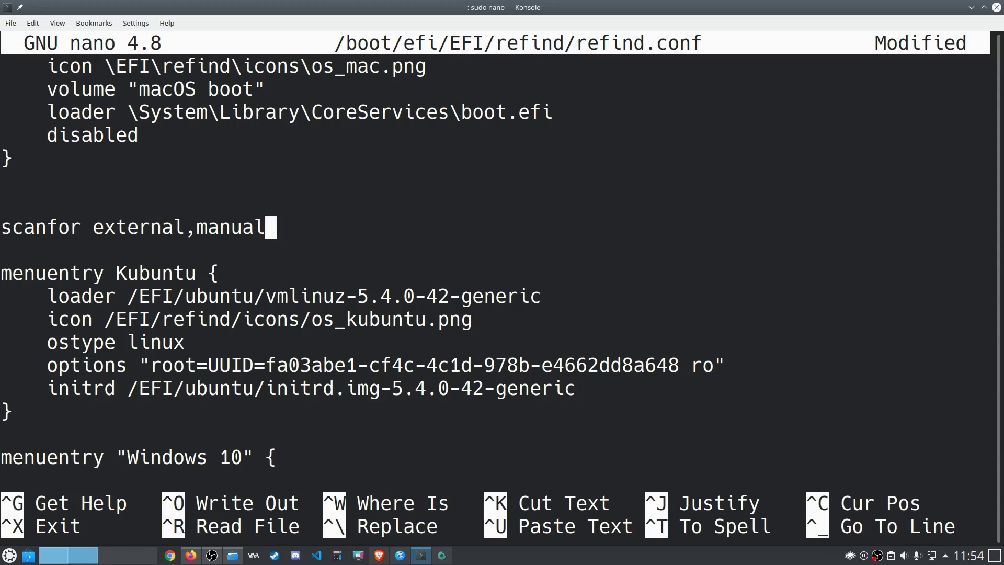
key(Home)
key(End)
key(Home)
key(End)
Examine the Kubuntu menu entry's loader, icon, ostype, options and initrd lines.
key(Down)
key(Down)
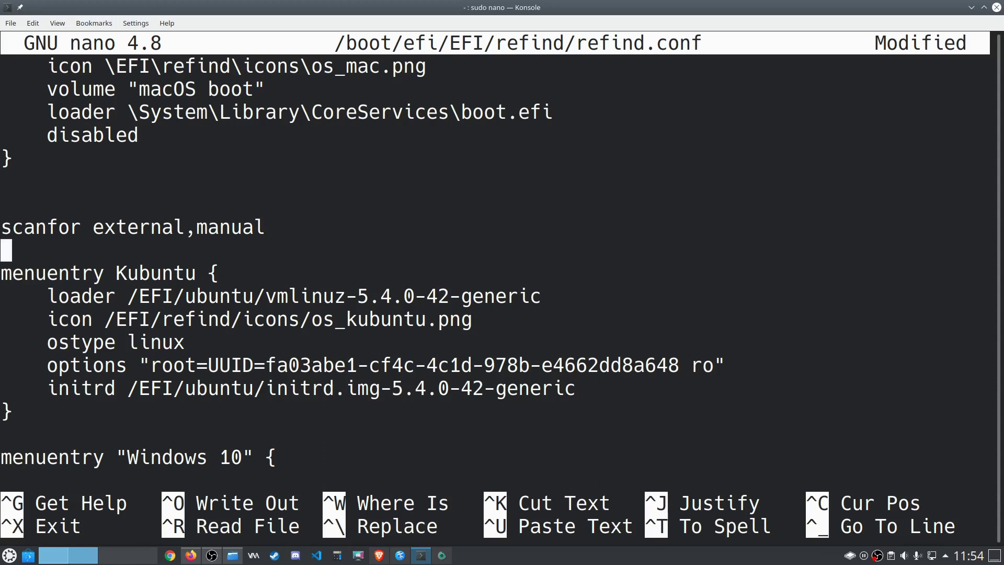
key(Down)
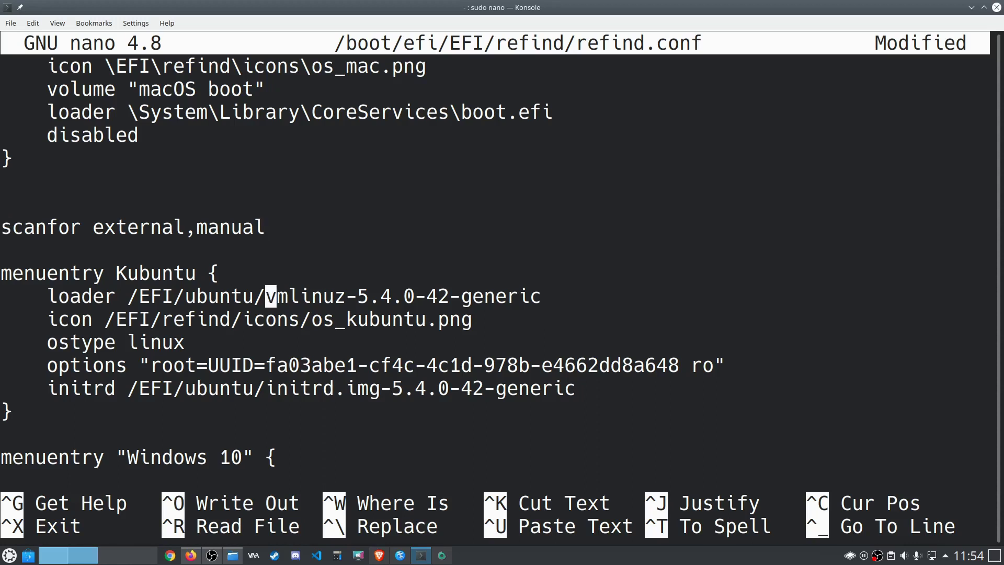
key(Up)
key(Down)
key(Up)
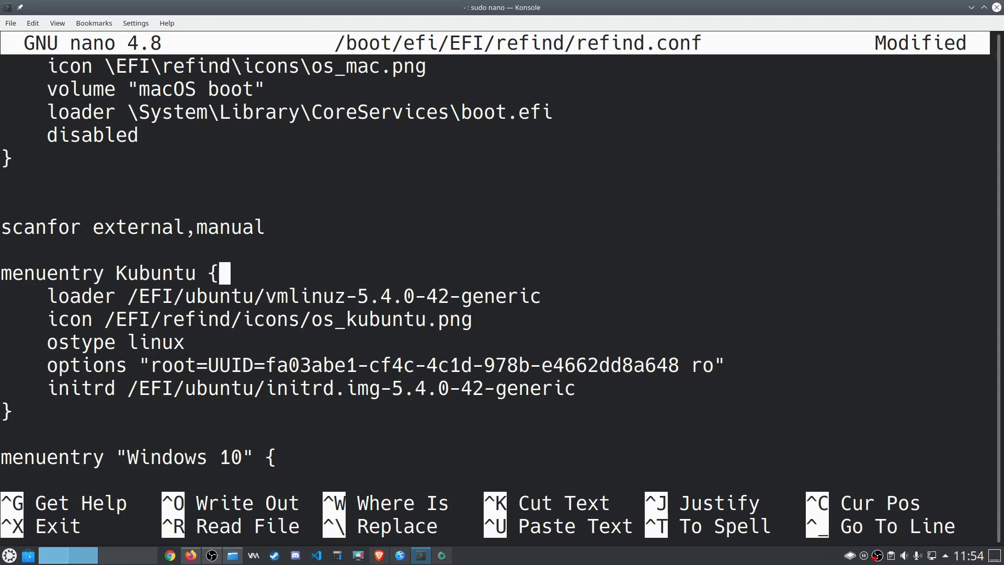
key(Down)
key(Down)
key(Down)
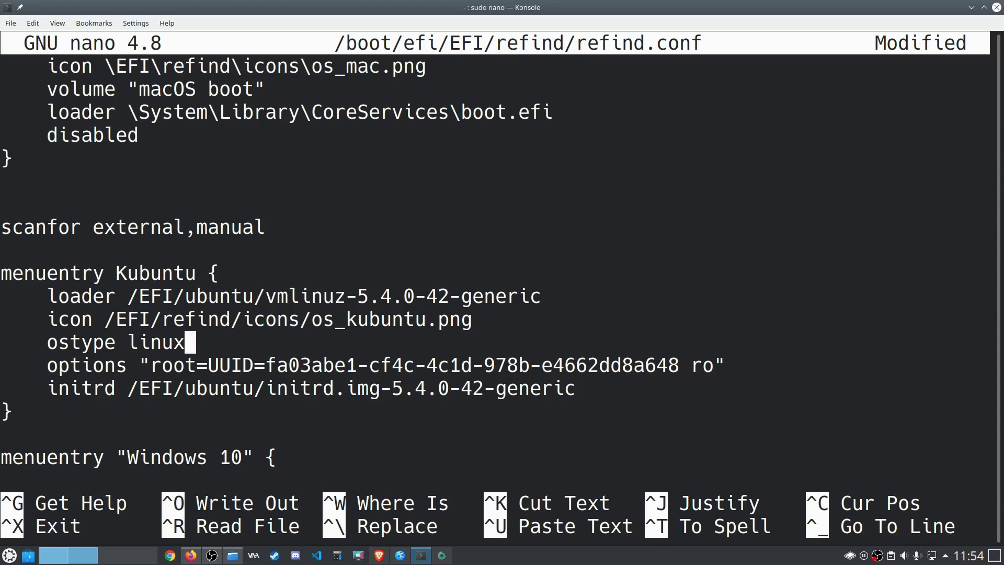
key(Down)
key(Down)
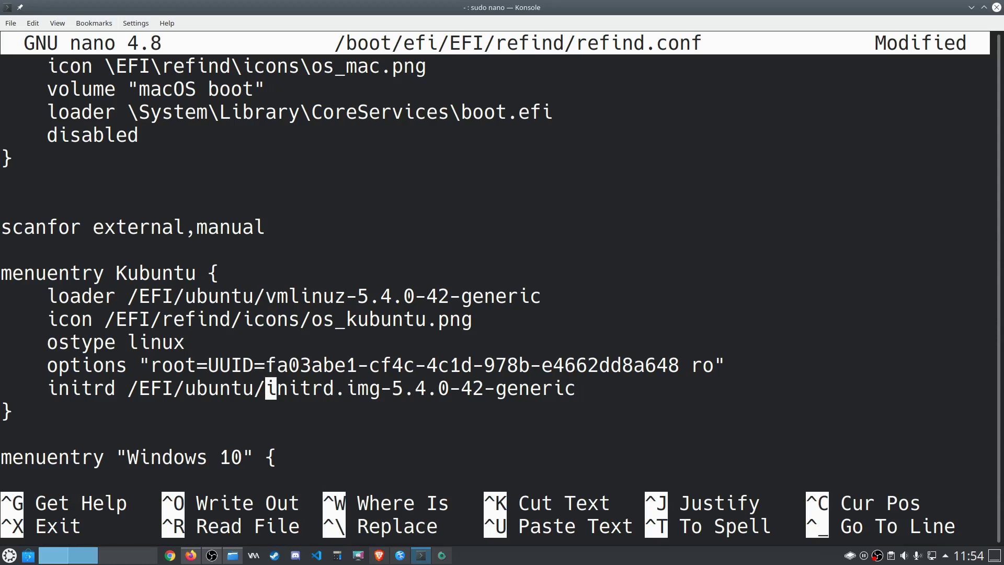
key(Up)
key(Up)
key(Up)
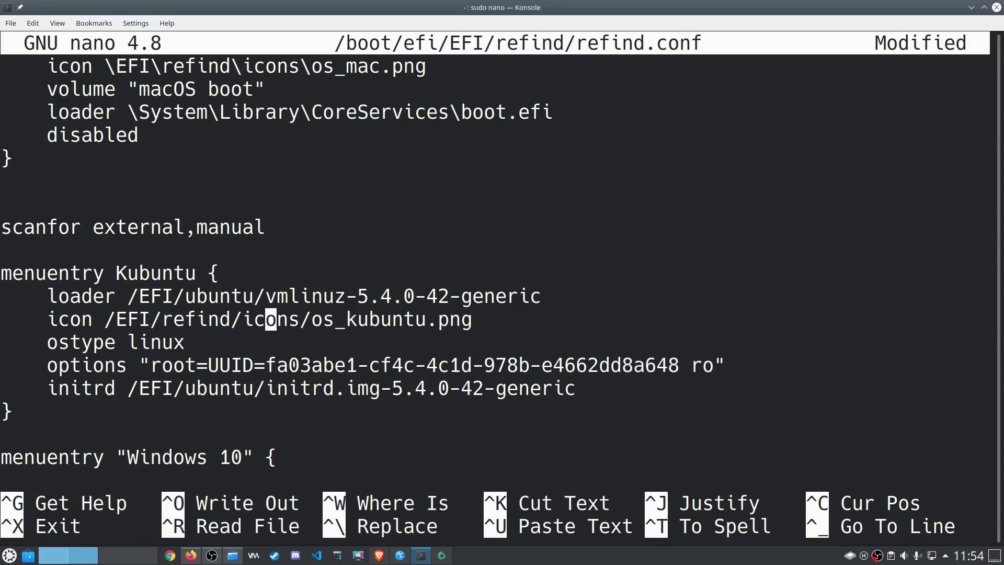
Examine the vmlinuz and initrd.img file names in the Kubuntu entry's loader and initrd lines.
key(Up)
key(Down)
key(Down)
key(Down)
key(Up)
key(Up)
key(Up)
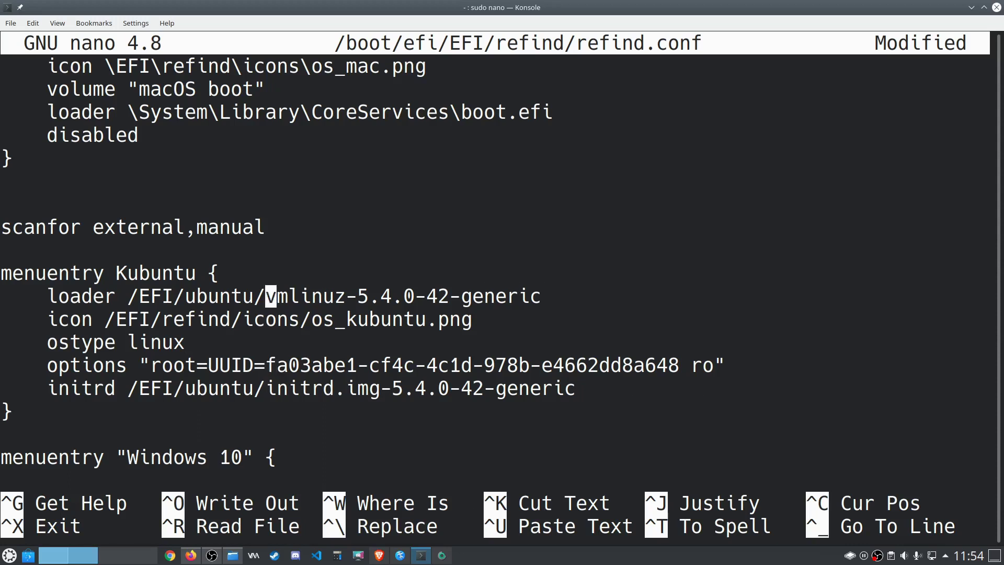
key(Up)
key(Down)
click(285, 297)
drag(285, 297, 357, 296)
click(364, 296)
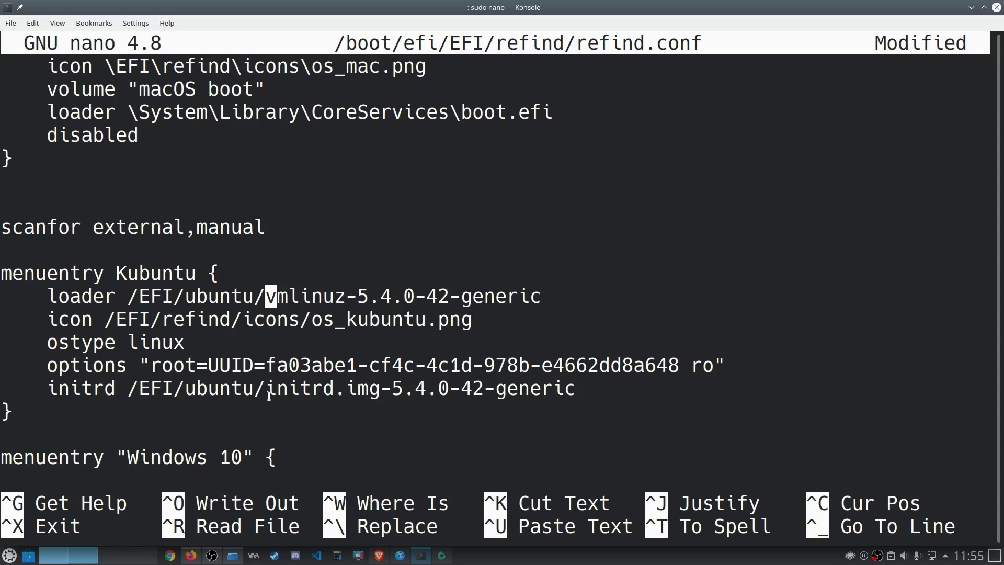
drag(269, 395, 333, 393)
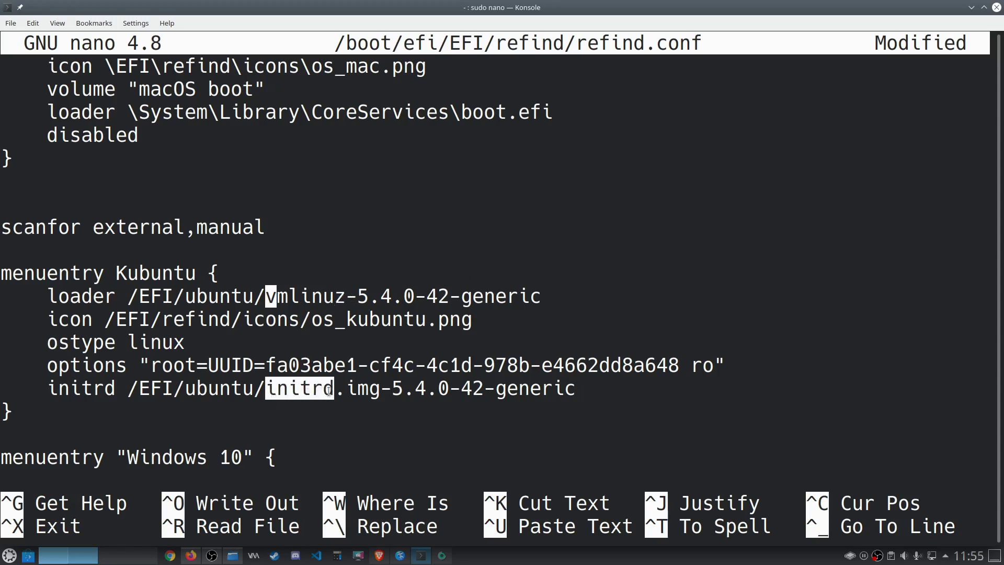
click(504, 388)
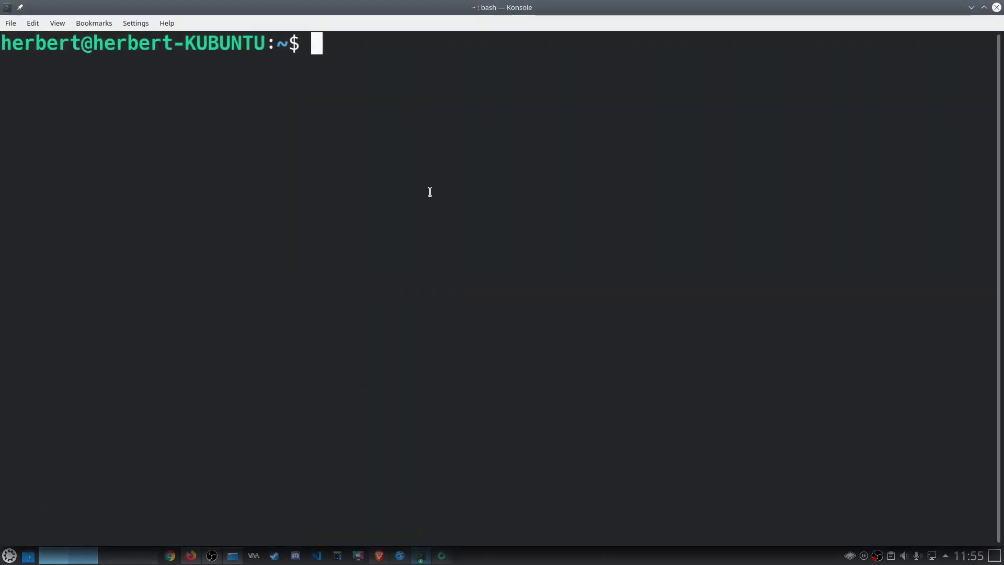
List the contents of /boot with sudo, entering the account password for authentication.
text(sudo ls /)
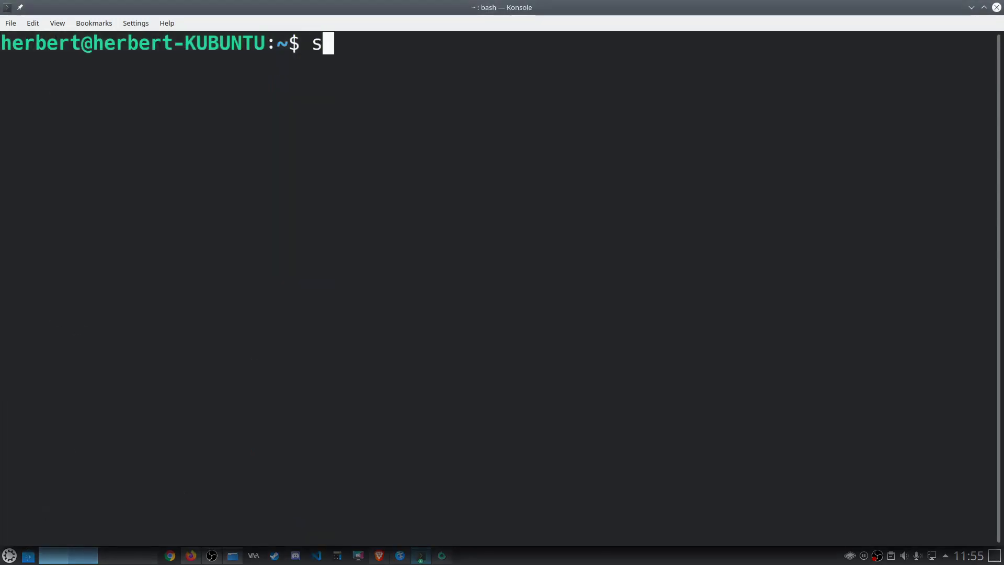
text(boot/e)
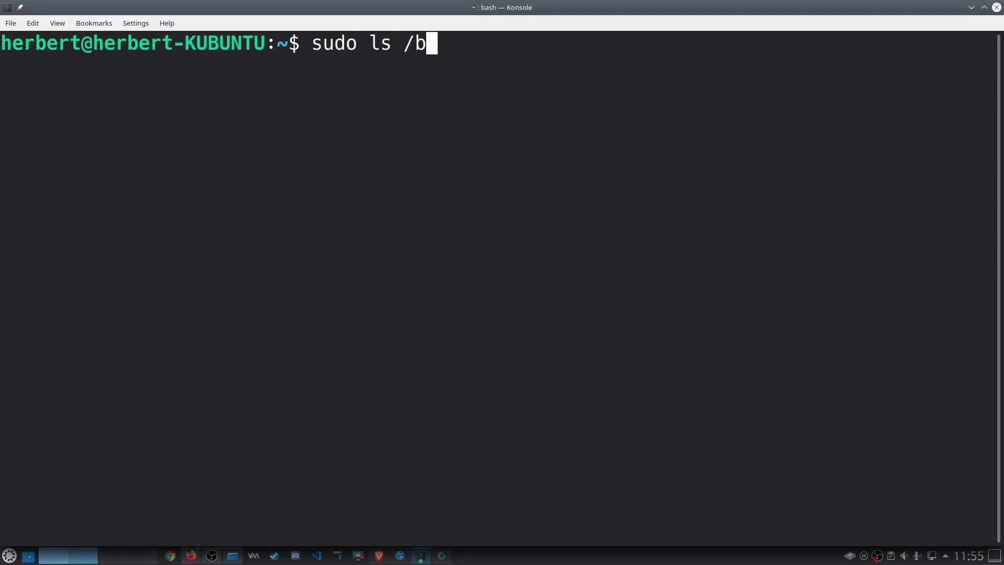
key(BackSpace)
text(oot)
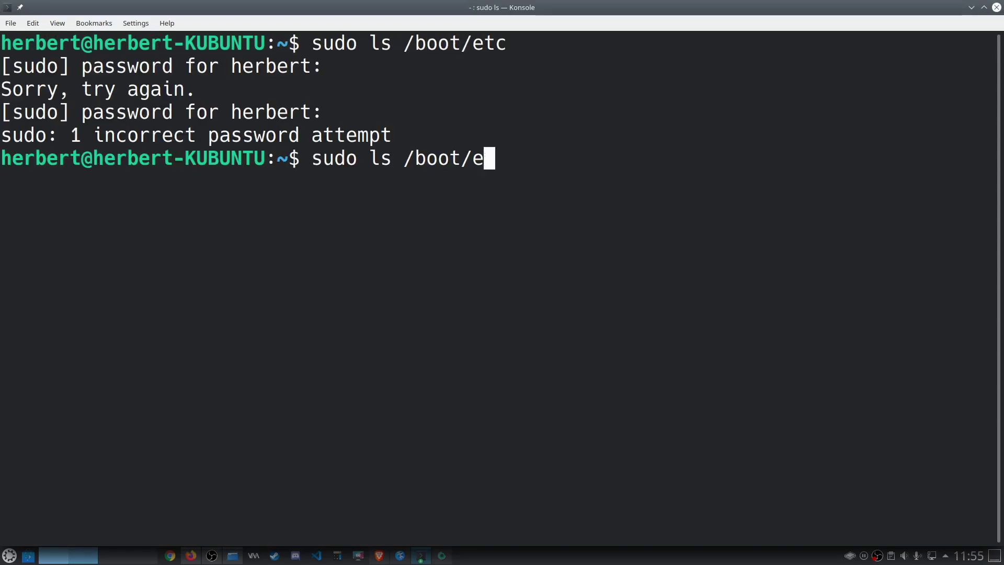
key(BackSpace)
key(BackSpace)
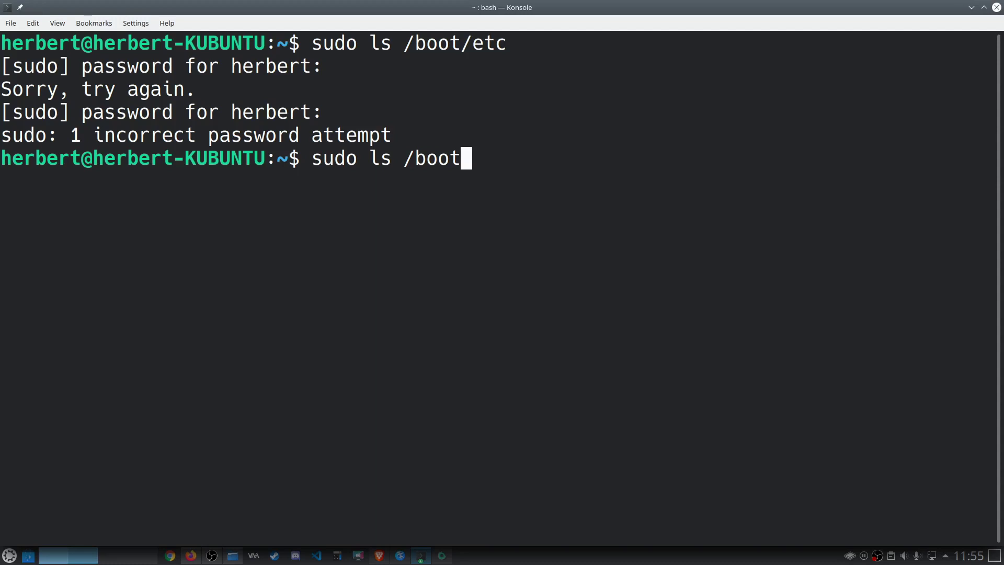
key(Return)
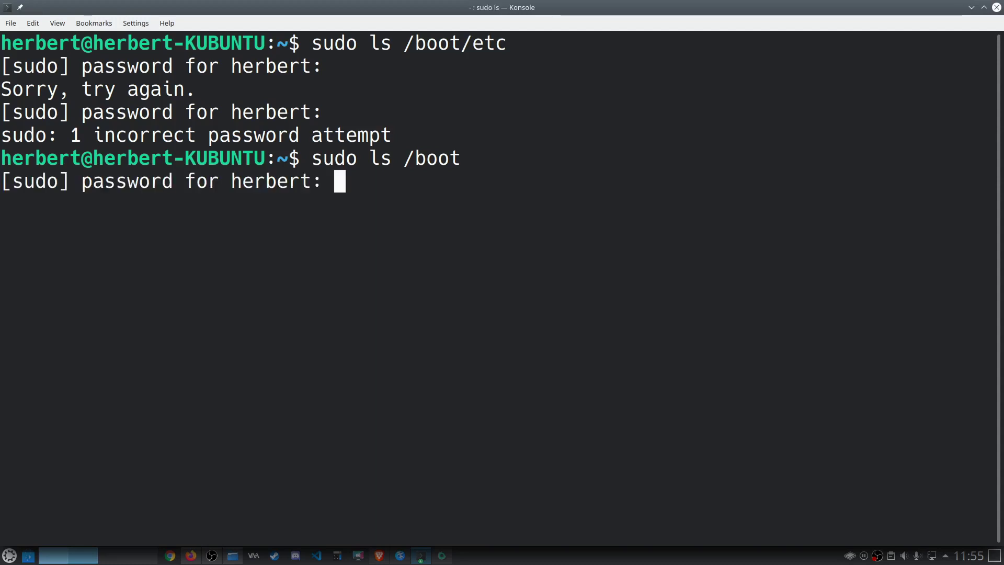
key(Return)
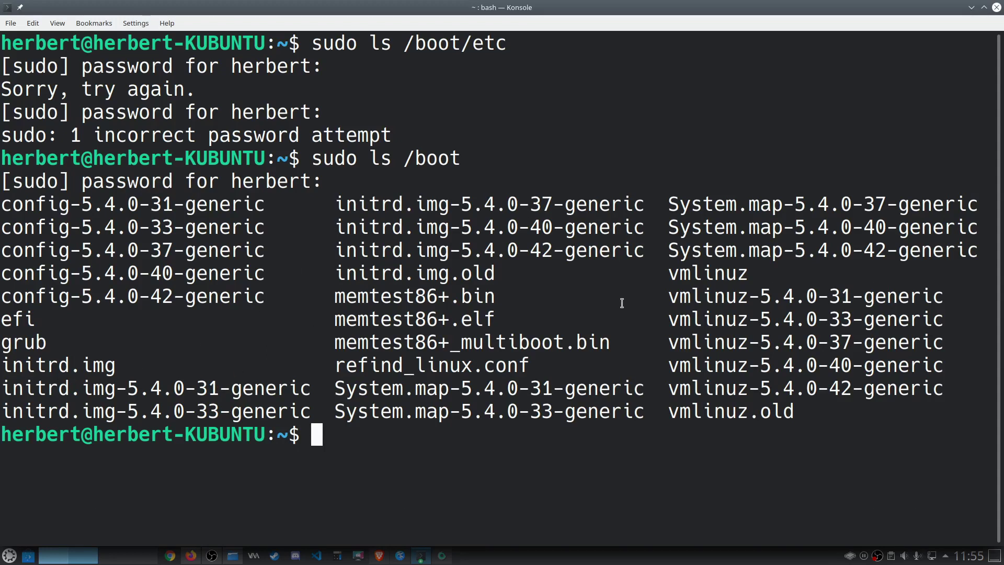
Try to print the full system information, including the kernel version.
text(unu)
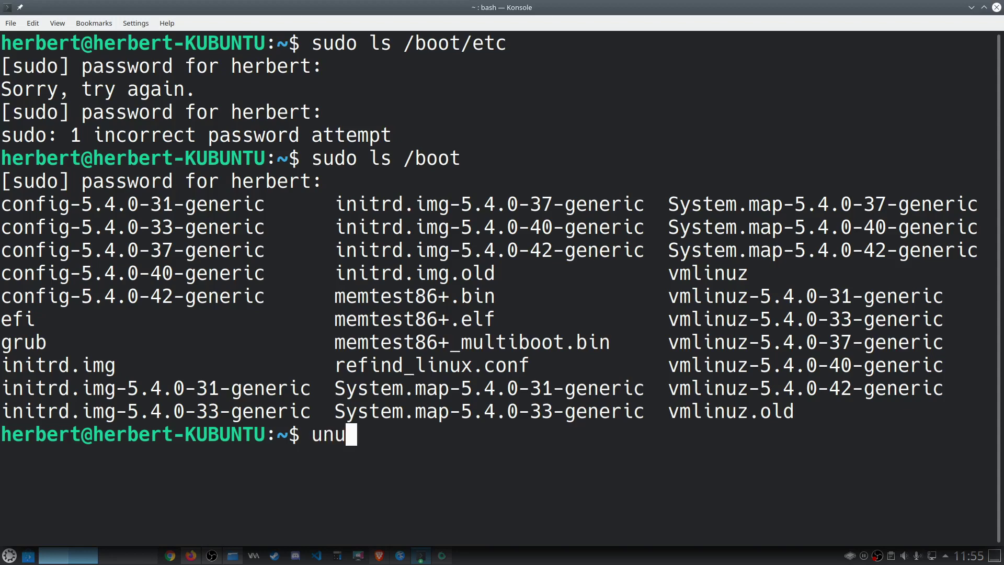
text(me -a)
key(Return)
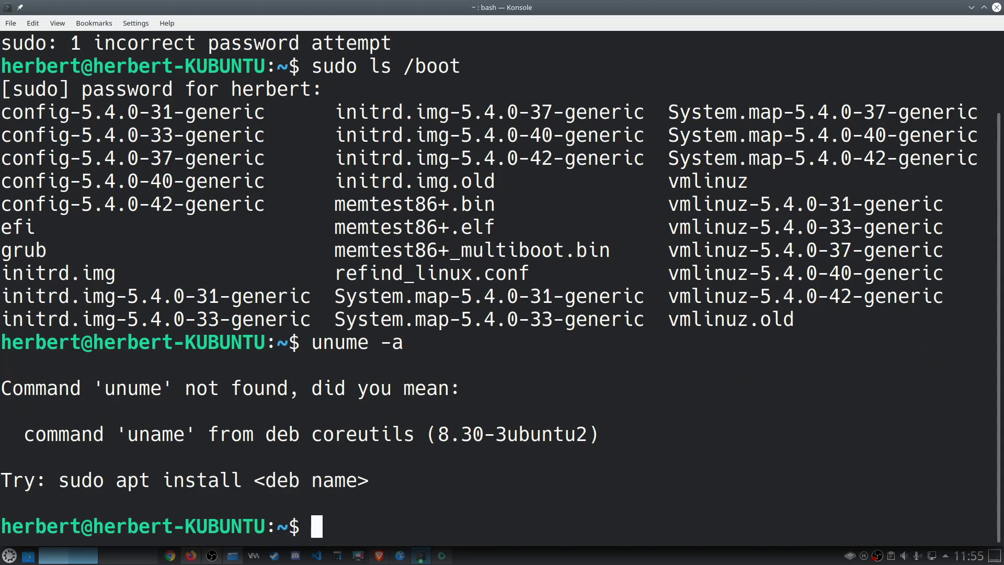
key(Up)
key(Left)
key(Left)
key(Left)
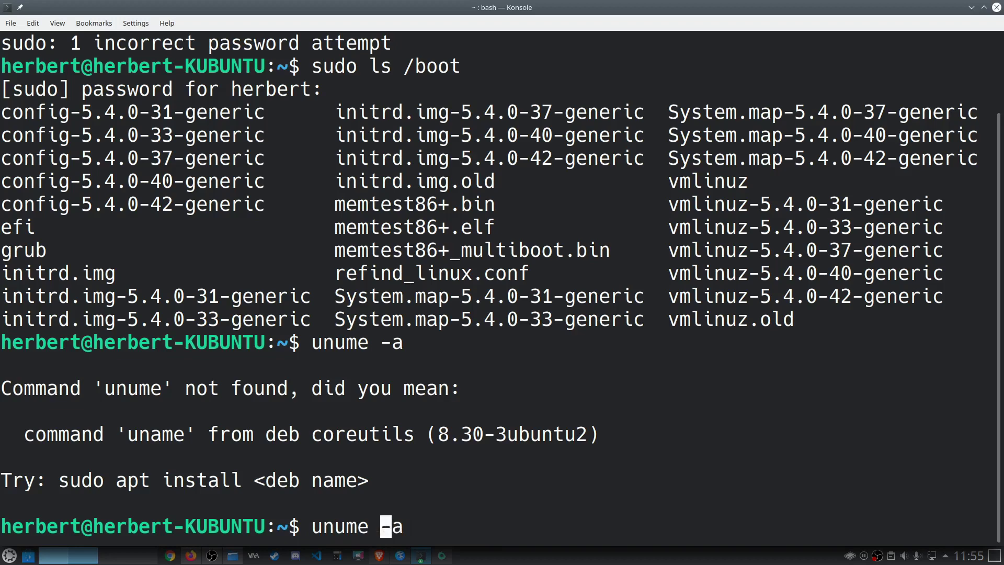
key(BackSpace)
text(a)
key(Return)
Correct the command to uname -a and run it to show the system information.
key(Up)
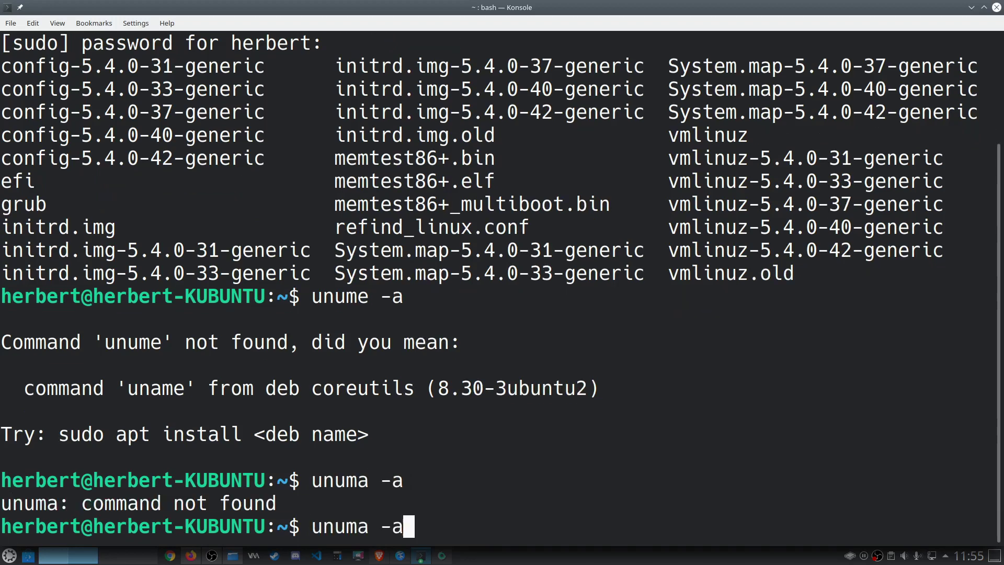
key(Left)
key(Left)
key(Left)
key(Left)
key(Left)
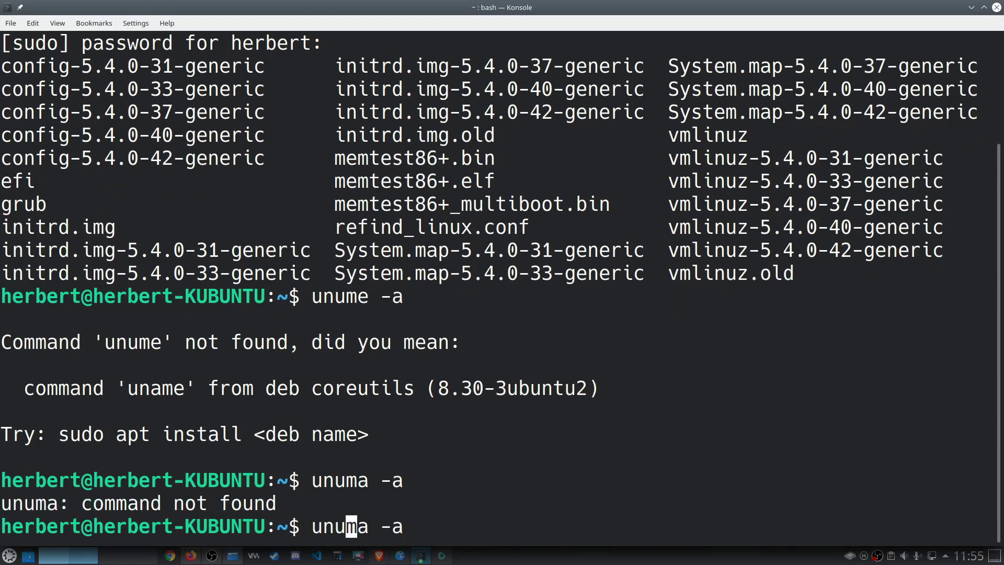
key(End)
key(BackSpace)
key(BackSpace)
key(BackSpace)
key(BackSpace)
key(BackSpace)
key(BackSpace)
key(BackSpace)
key(BackSpace)
text(un)
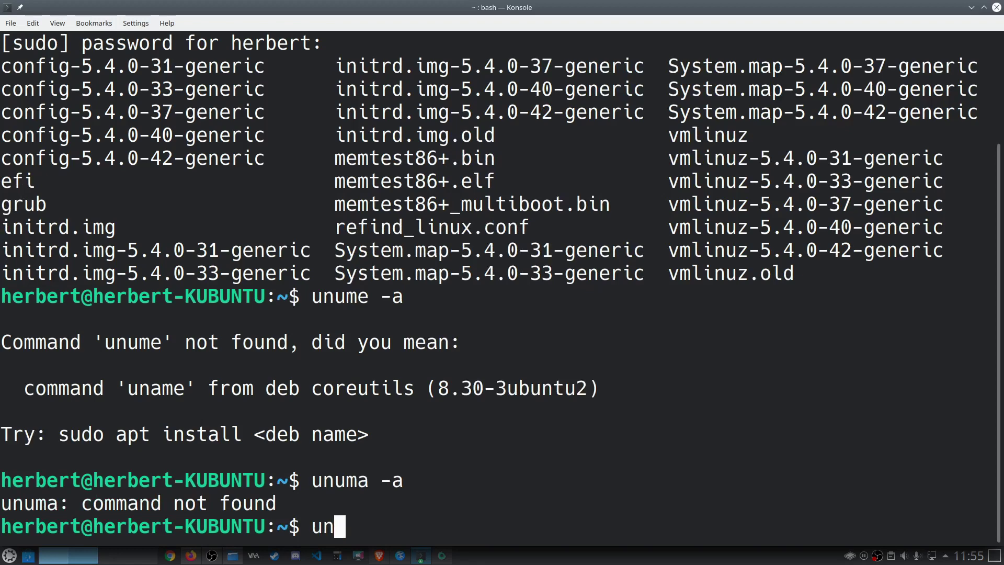
text(ame -a)
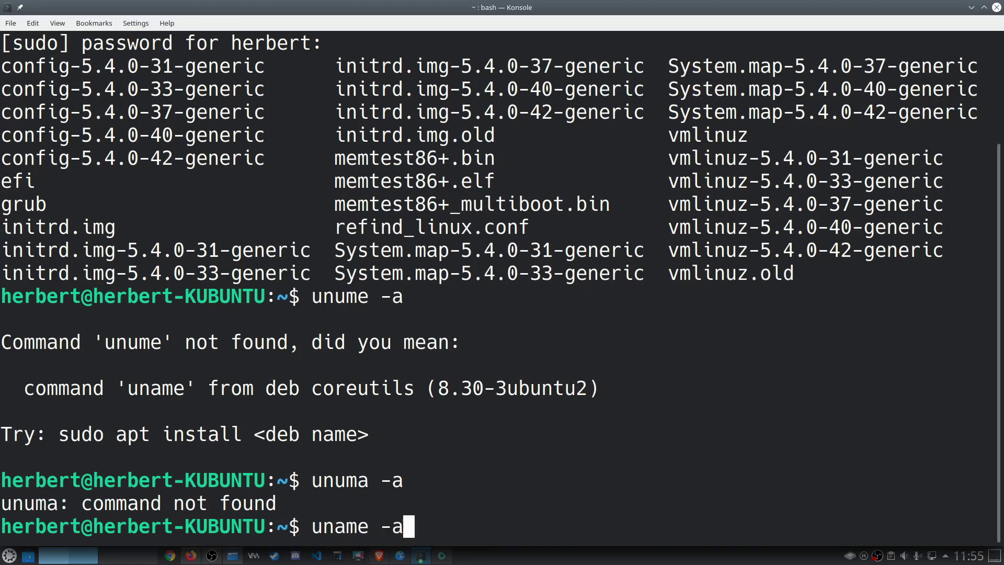
key(Return)
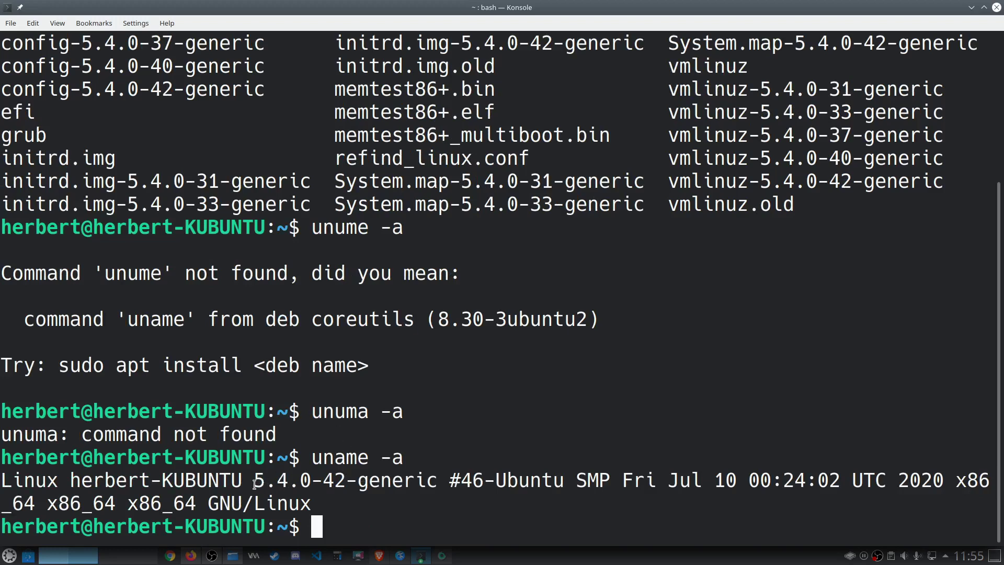
Highlight the running kernel's release string in the uname output.
drag(255, 481, 432, 483)
click(420, 505)
drag(255, 480, 437, 480)
click(392, 522)
List /boot again with sudo and locate the initrd.img and vmlinuz files for kernel 5.4.0-42-generic.
key(Up)
key(Up)
key(Up)
key(Up)
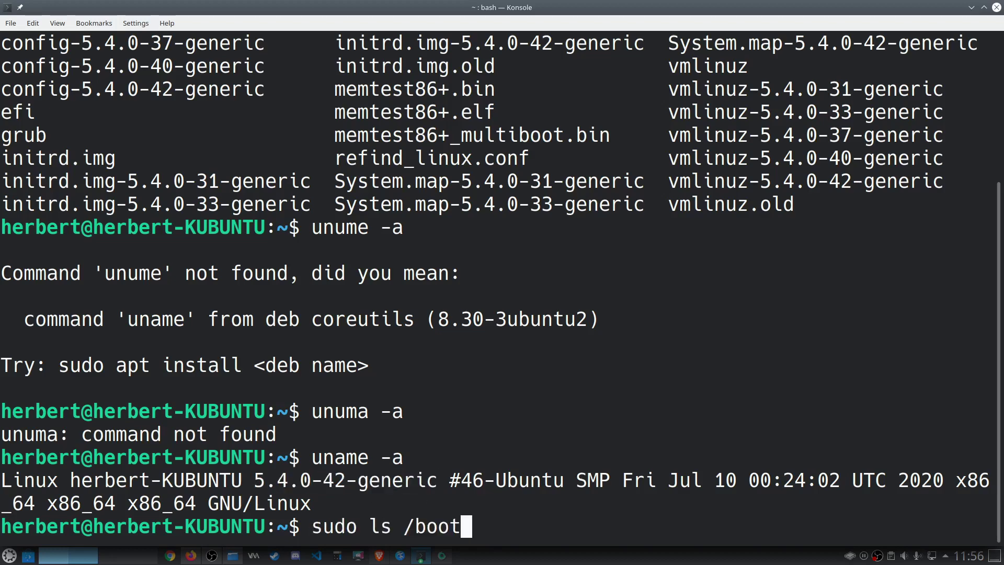
key(Return)
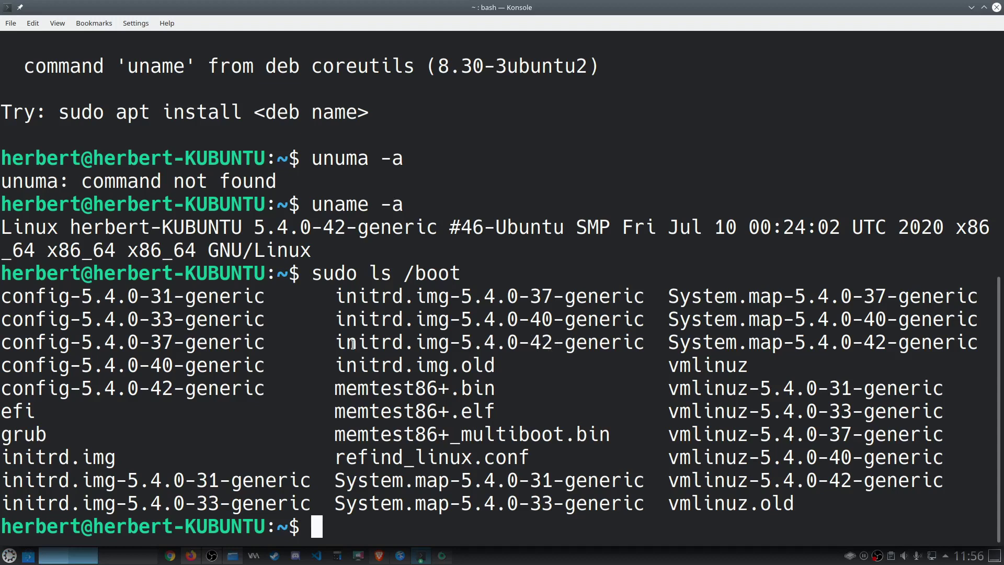
drag(340, 343, 651, 347)
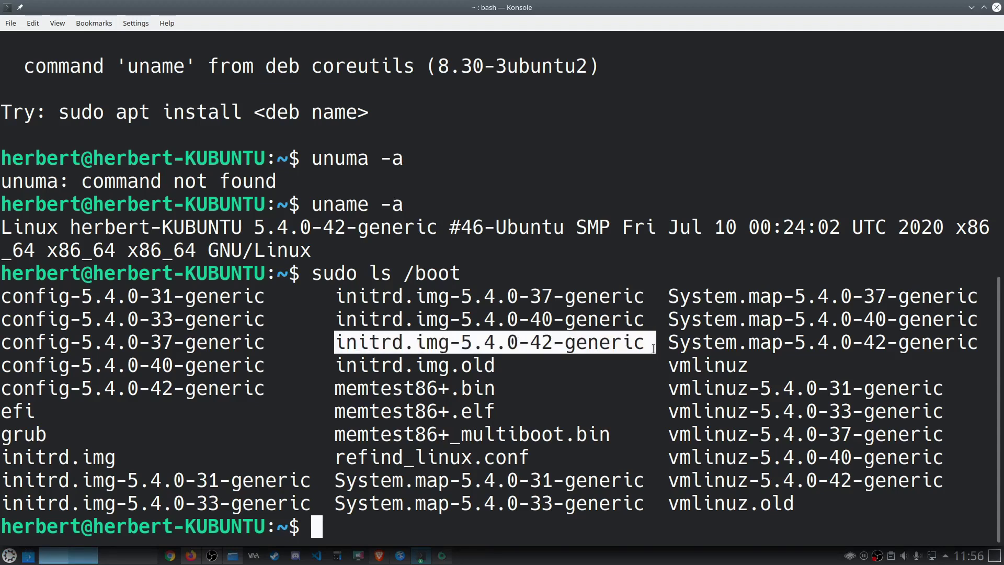
click(573, 350)
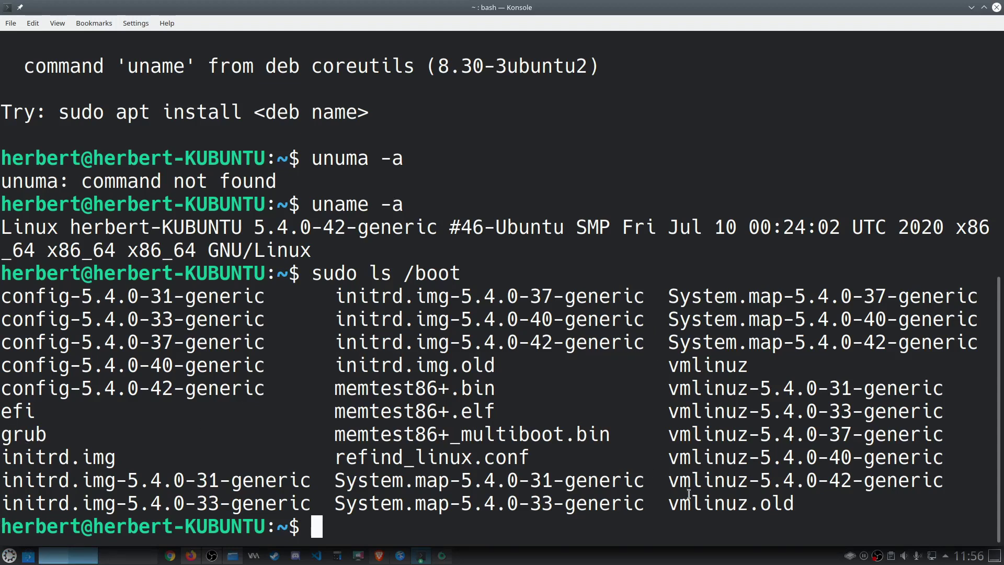
drag(669, 479, 941, 485)
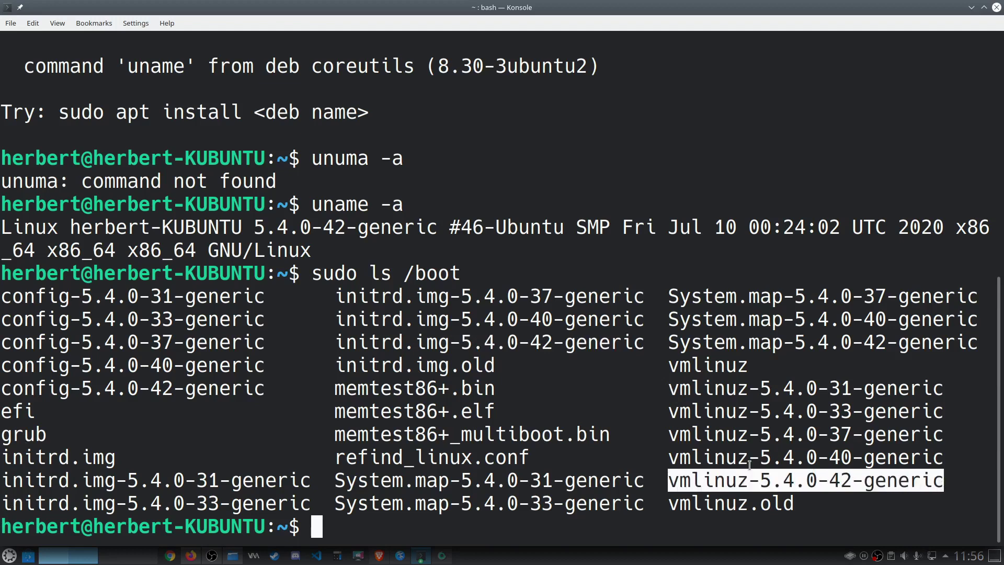
click(415, 530)
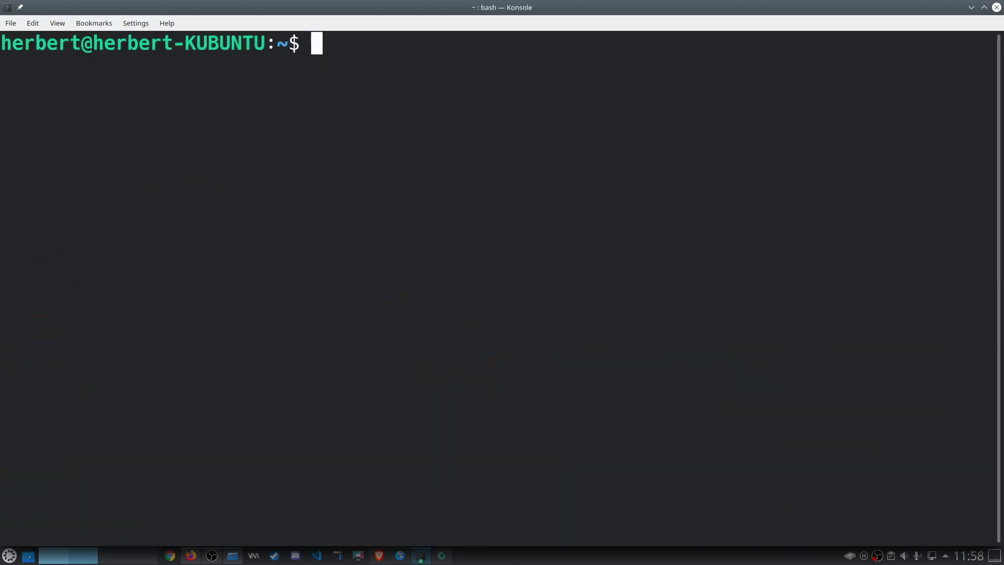
Run sudo ls /boot in the cleared terminal and point out the vmlinuz-5.4.0-42-generic and initrd.img-5.4.0-42-generic files.
text(sudo ls)
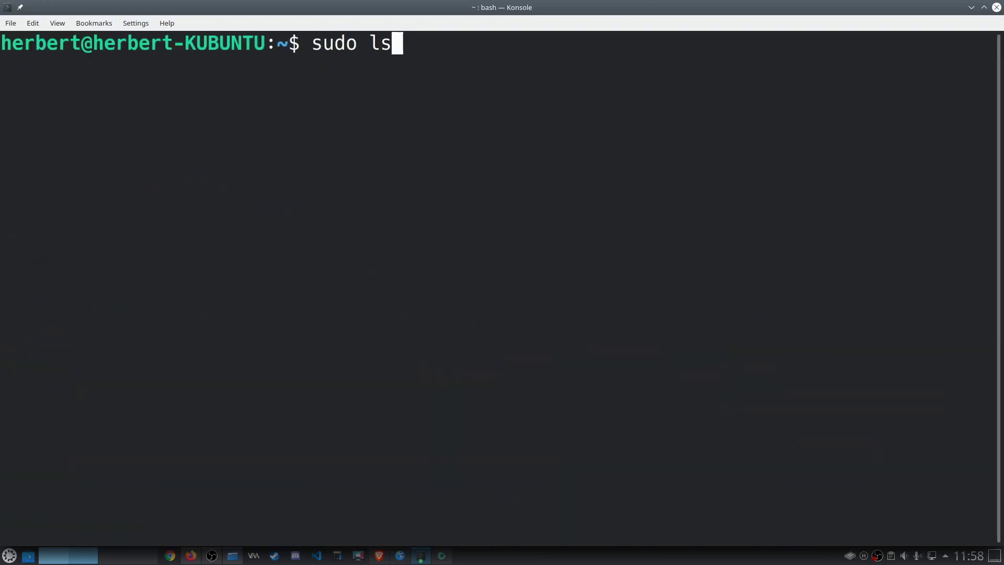
text( /boot)
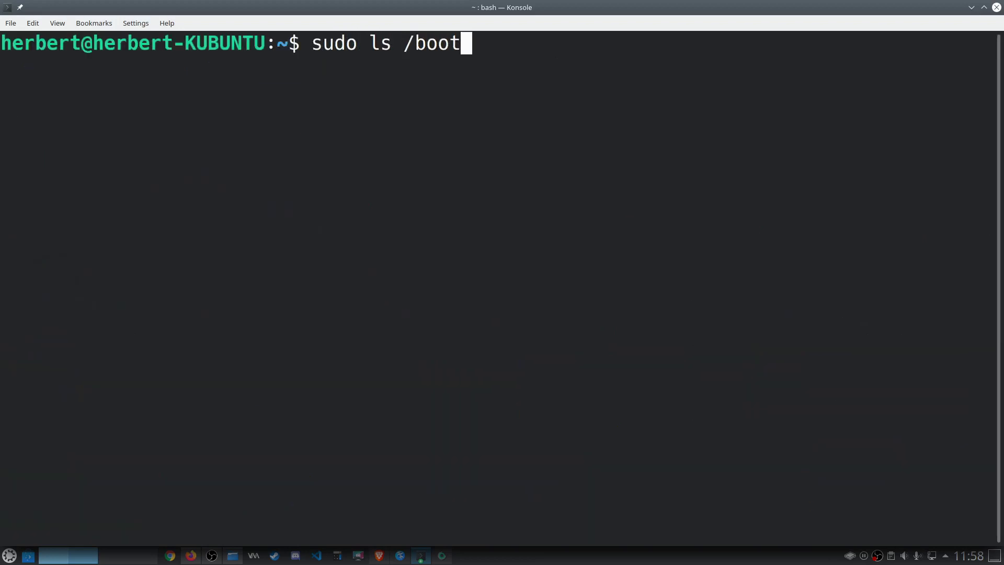
key(Return)
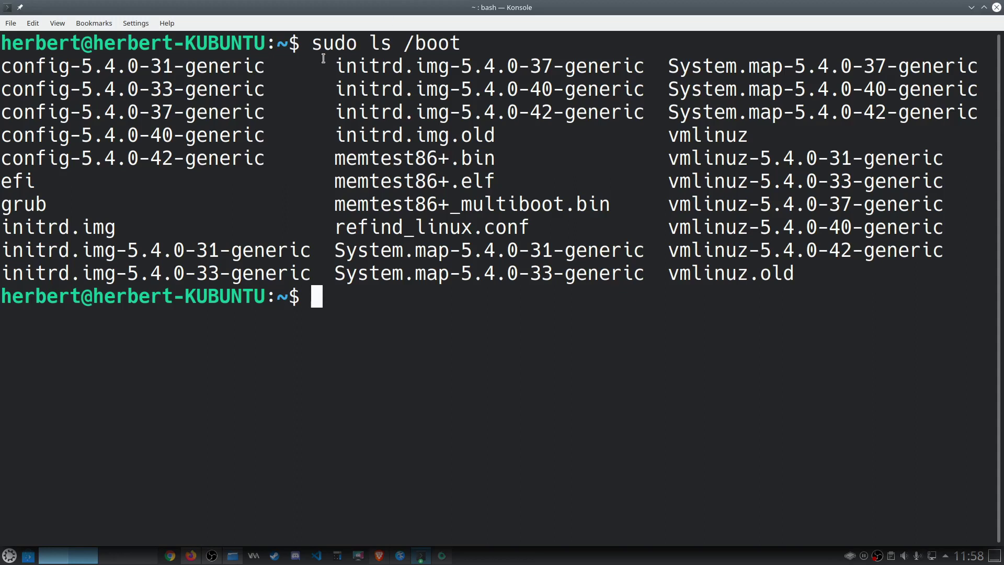
drag(313, 42, 419, 38)
click(399, 57)
drag(668, 251, 837, 251)
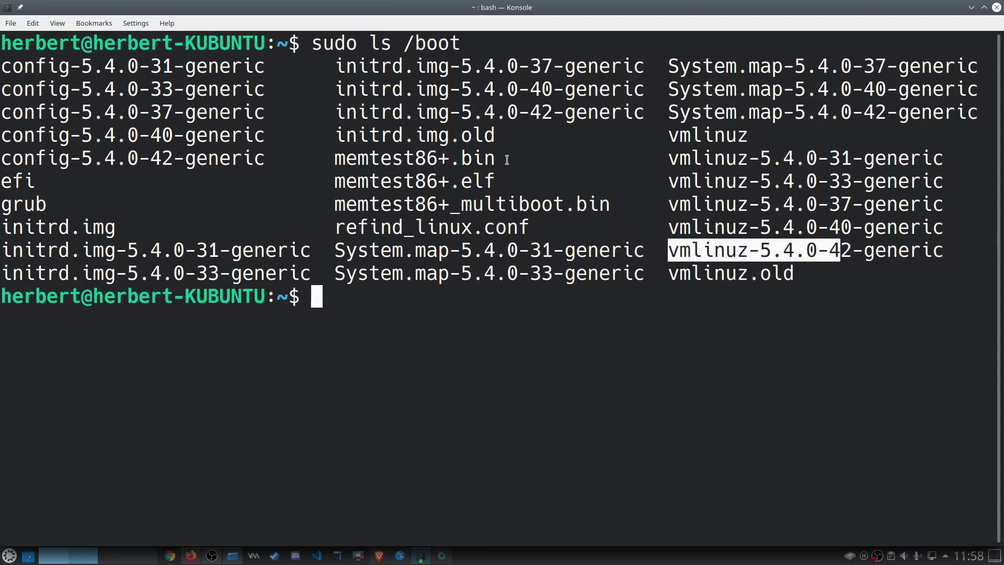
click(507, 159)
drag(336, 112, 460, 108)
click(547, 107)
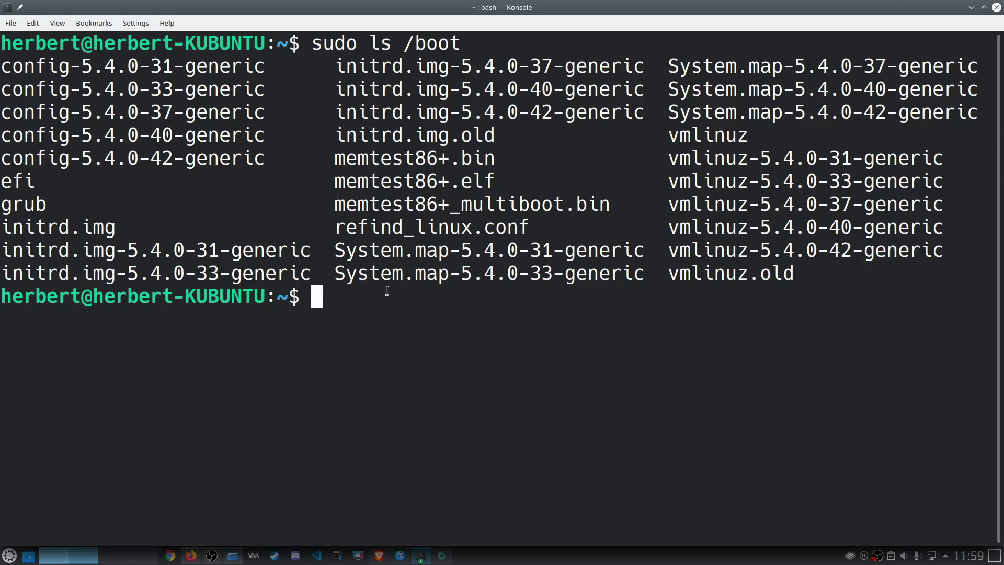
Start a sudo cp command with /boot/vmlinuz-5.4.0-42-generic as the source, copying the file name from the listing.
text(sud)
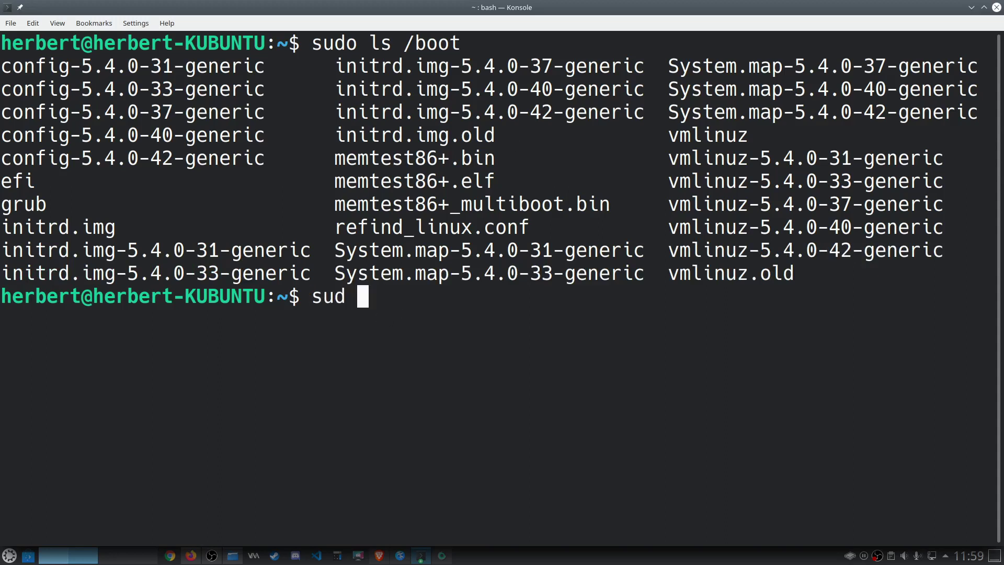
text(o cp /)
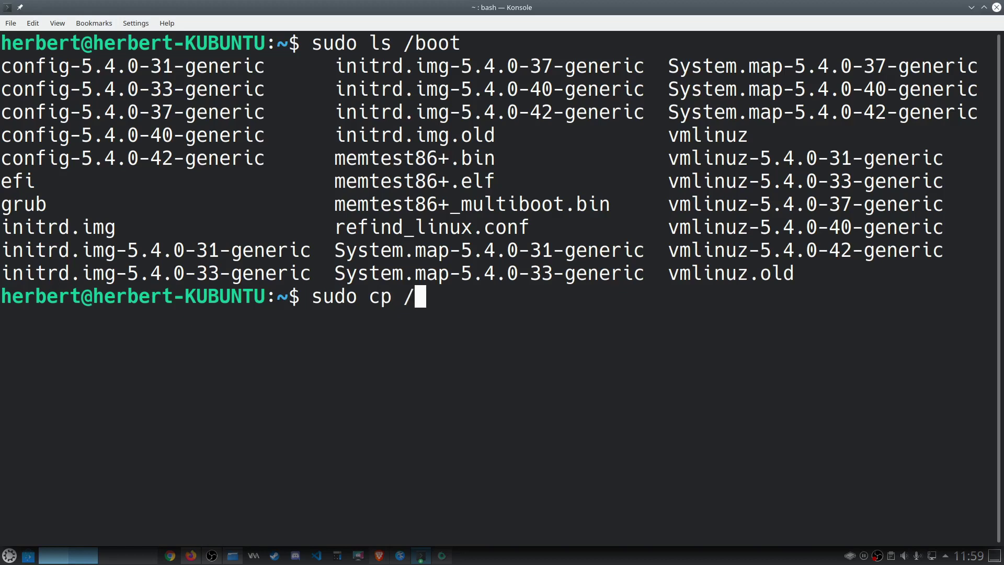
text(boot/)
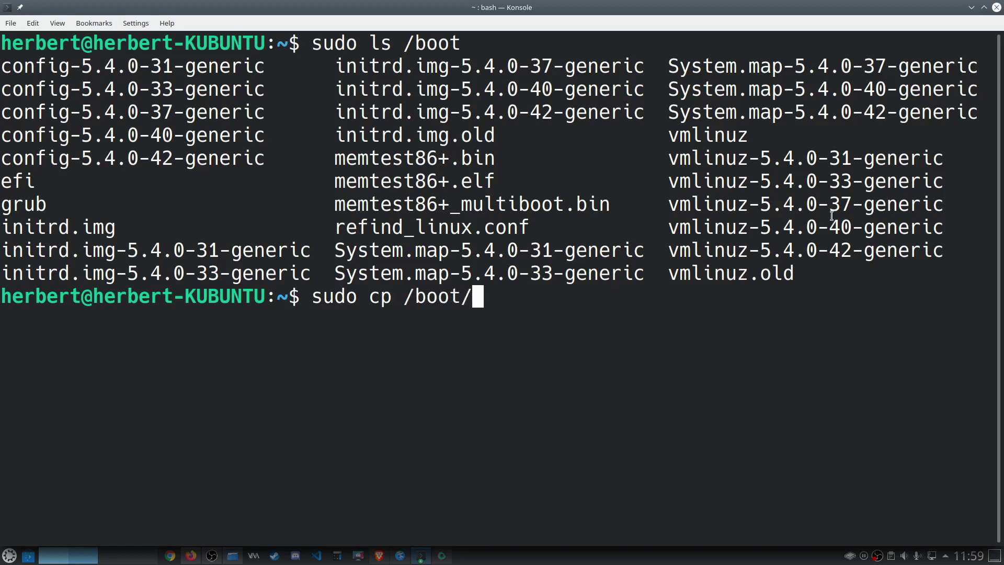
drag(669, 248, 939, 255)
key(ctrl+c)
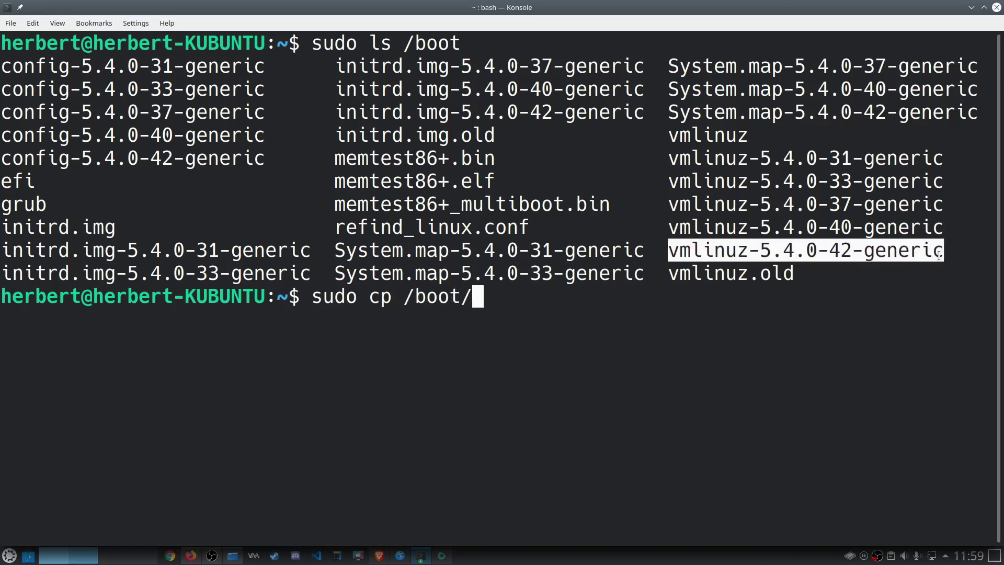
right_click(939, 255)
click(936, 259)
right_click(500, 303)
click(543, 325)
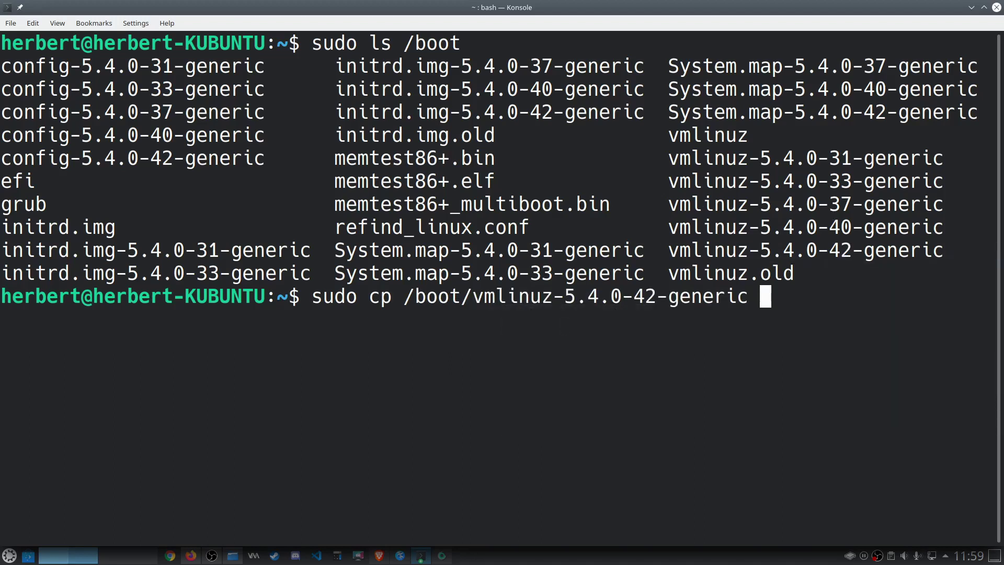
Complete the copy command with the destination /boot/efi/EFI/ubuntu/vmlinuz-5.4.0-42-generic.
text(/boiot)
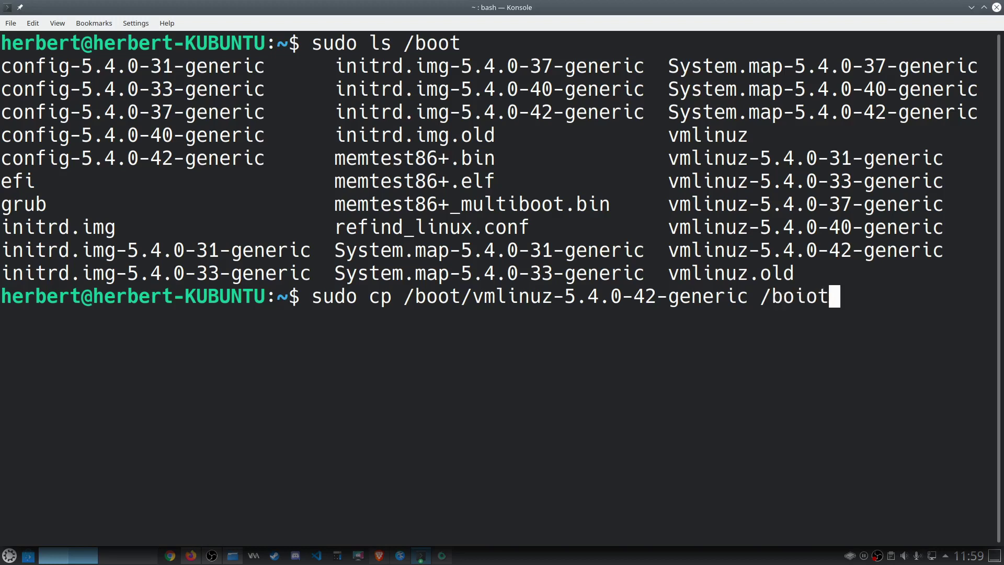
key(BackSpace)
key(BackSpace)
key(BackSpace)
text(ot/ef)
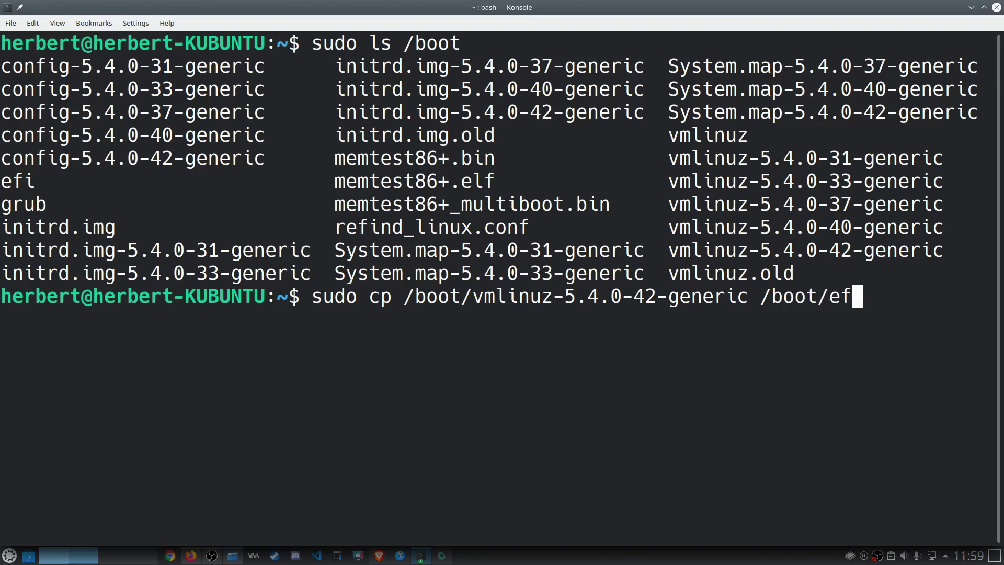
text(i/EFI)
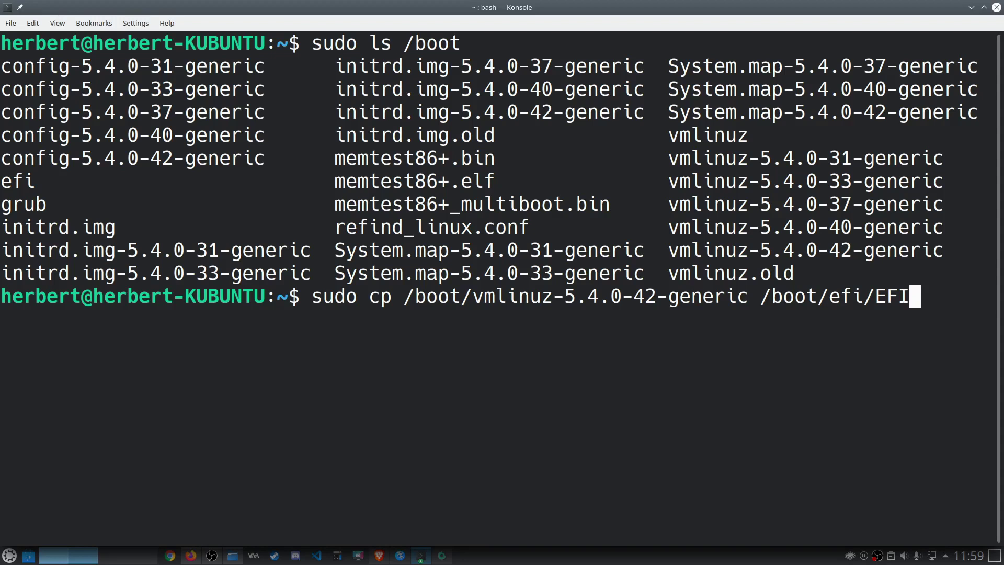
text(/ubuntu)
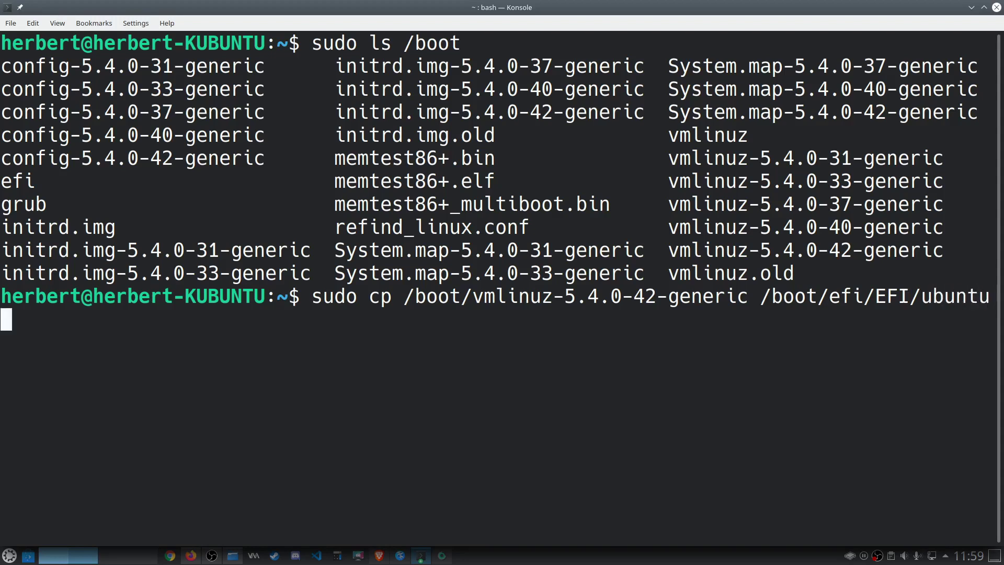
text(/)
key(ctrl+shift+v)
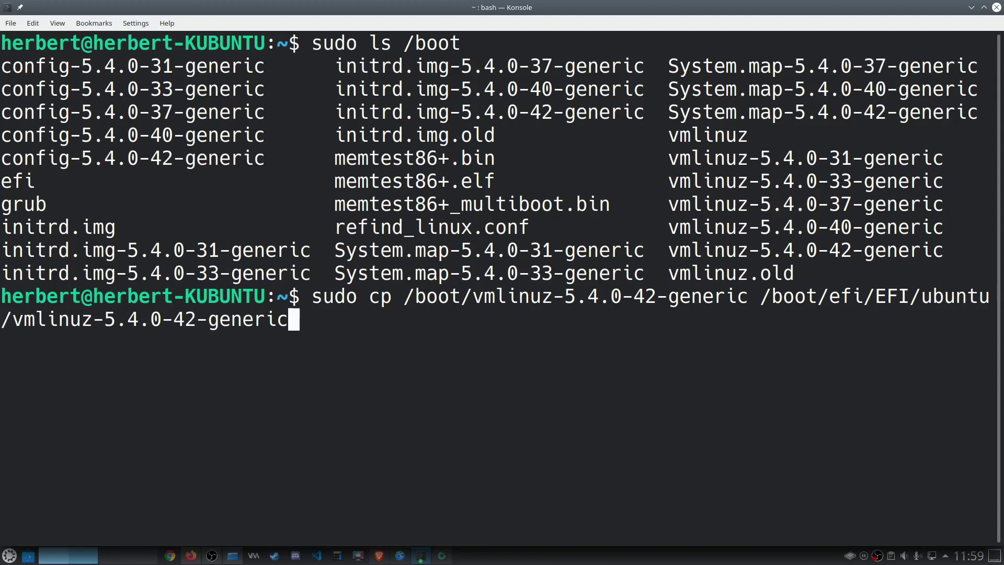
Rewrite the unexecuted copy command as sudo ls /boot/efi/EFI/ubuntu/ and run it to list that folder.
key(BackSpace)
key(BackSpace)
key(BackSpace)
key(BackSpace)
key(BackSpace)
key(BackSpace)
key(BackSpace)
key(BackSpace)
key(BackSpace)
key(BackSpace)
key(BackSpace)
key(BackSpace)
key(BackSpace)
key(BackSpace)
key(BackSpace)
key(BackSpace)
key(BackSpace)
key(BackSpace)
key(BackSpace)
key(BackSpace)
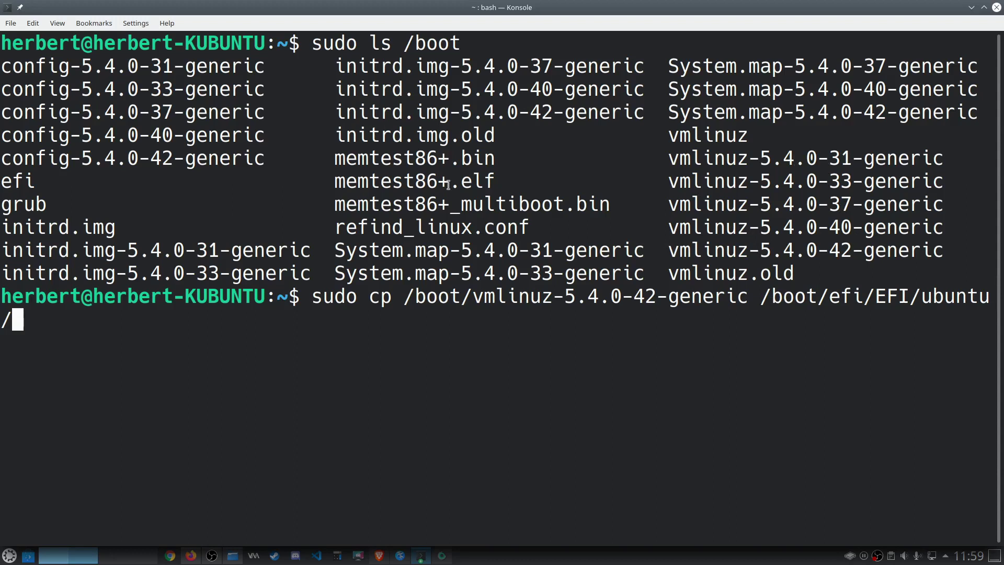
key(Left)
key(Left)
key(Left)
key(Left)
key(Left)
key(Left)
key(Left)
key(Left)
key(Left)
key(Left)
key(Left)
key(Left)
key(Left)
key(Left)
key(Left)
key(Left)
key(Left)
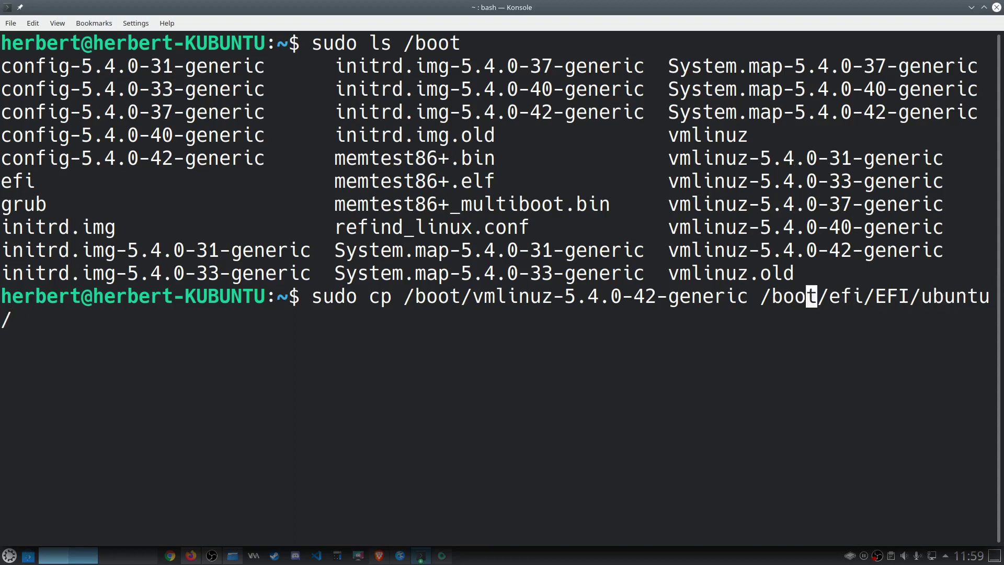
key(Left)
key(Left)
key(Left)
key(Left)
key(BackSpace)
key(BackSpace)
key(BackSpace)
key(BackSpace)
key(BackSpace)
key(BackSpace)
key(BackSpace)
key(BackSpace)
key(BackSpace)
key(BackSpace)
key(BackSpace)
key(BackSpace)
key(BackSpace)
key(BackSpace)
key(BackSpace)
key(BackSpace)
key(BackSpace)
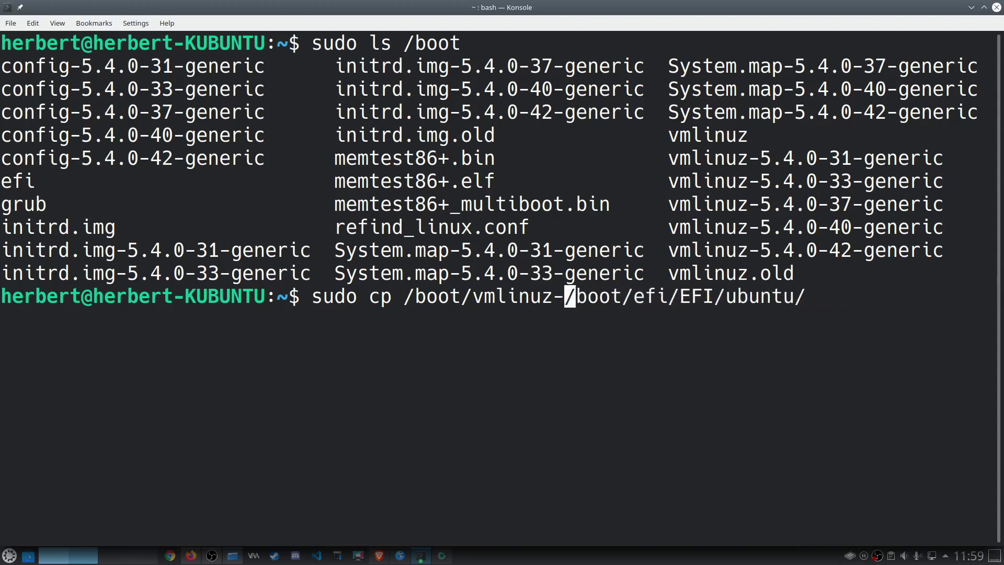
key(BackSpace)
key(BackSpace)
key(BackSpace)
key(BackSpace)
key(BackSpace)
key(BackSpace)
key(BackSpace)
key(BackSpace)
key(BackSpace)
key(BackSpace)
key(BackSpace)
key(BackSpace)
key(BackSpace)
key(BackSpace)
key(BackSpace)
key(BackSpace)
key(BackSpace)
text(ls)
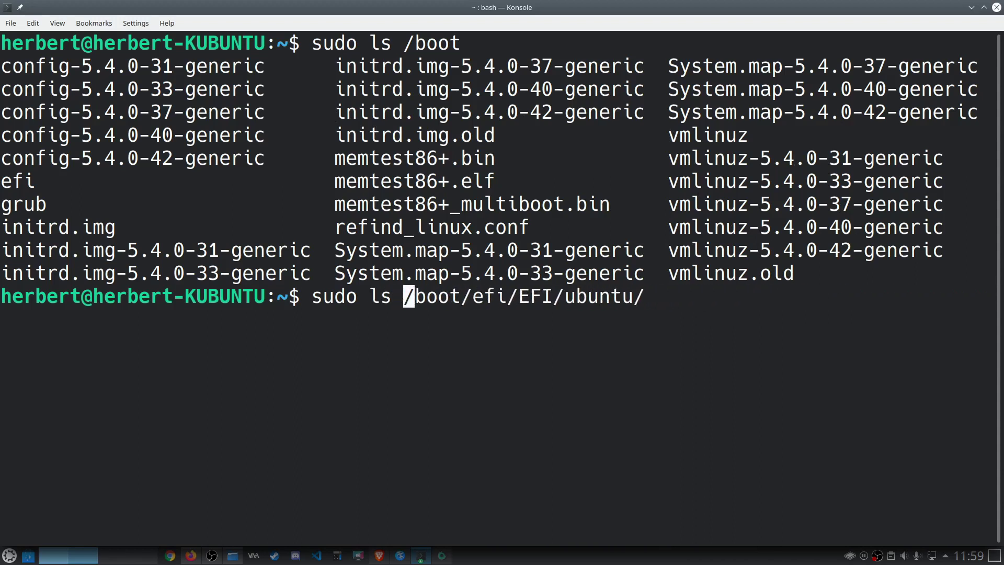
key(Return)
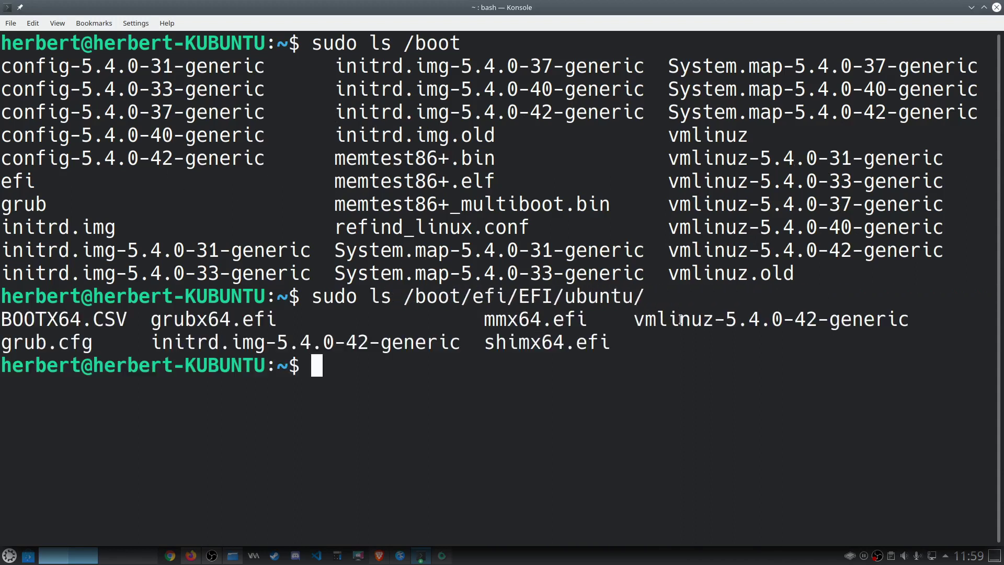
Point out the vmlinuz-5.4.0-42-generic and initrd.img-5.4.0-42-generic files in the EFI/ubuntu listing, then clear the selection.
drag(632, 320, 909, 321)
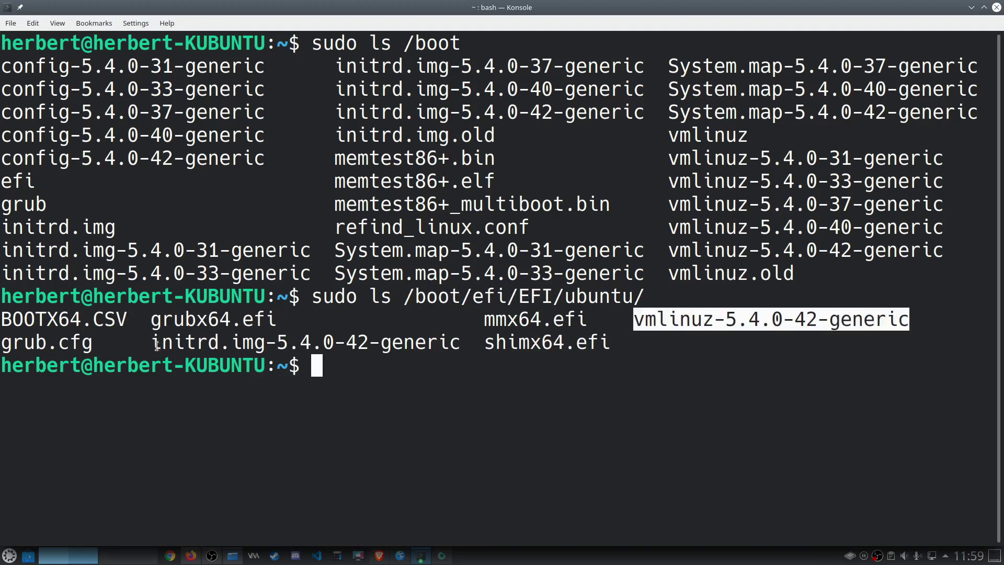
drag(152, 346, 243, 347)
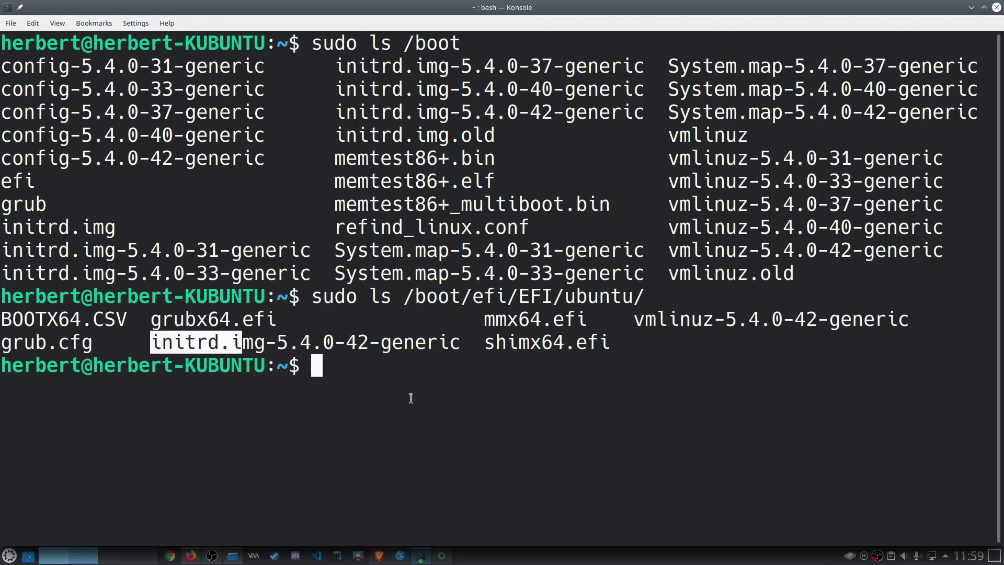
click(397, 400)
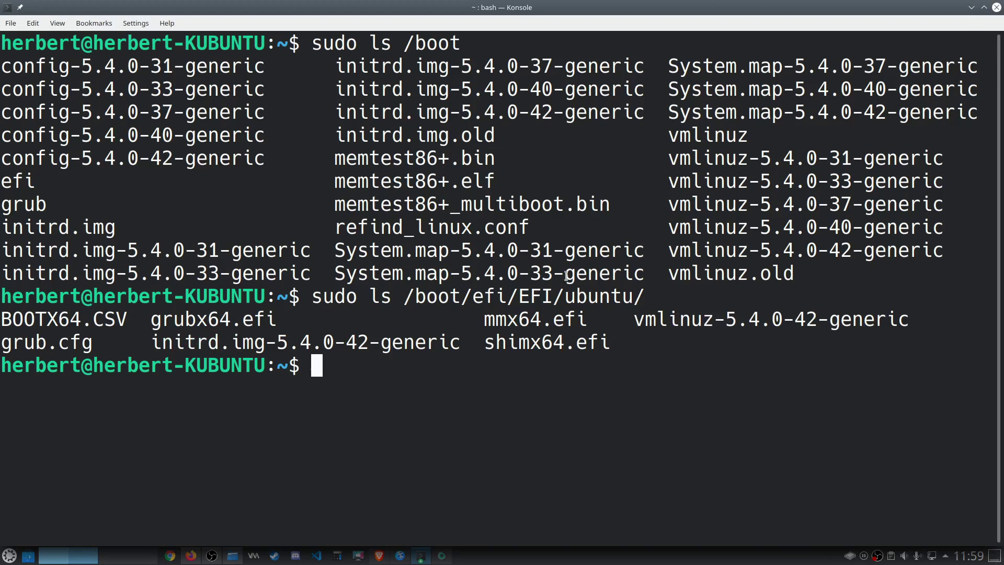
Return to refind.conf in nano and examine the loader line of the Kubuntu menu entry.
click(971, 8)
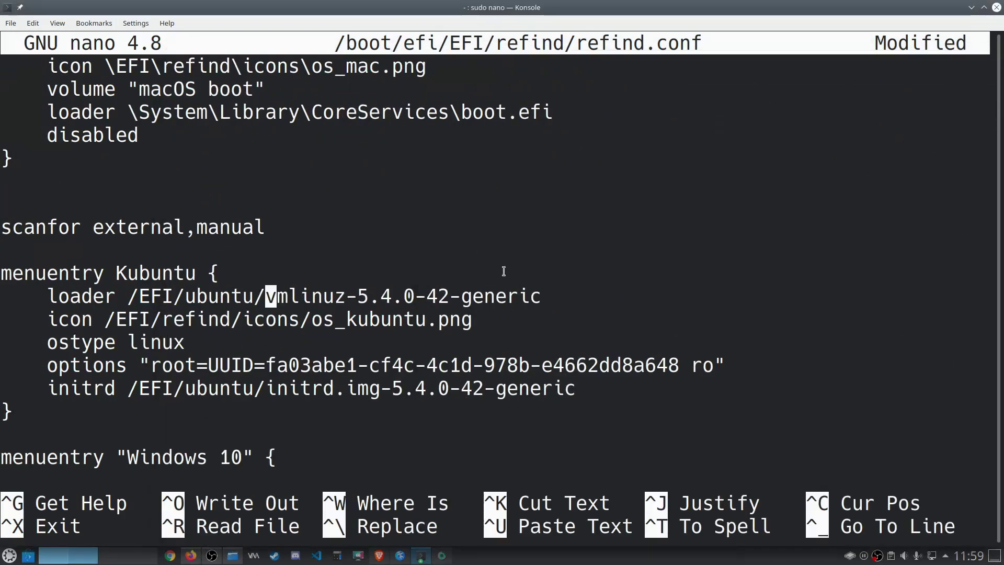
key(Down)
key(Up)
key(Up)
key(Up)
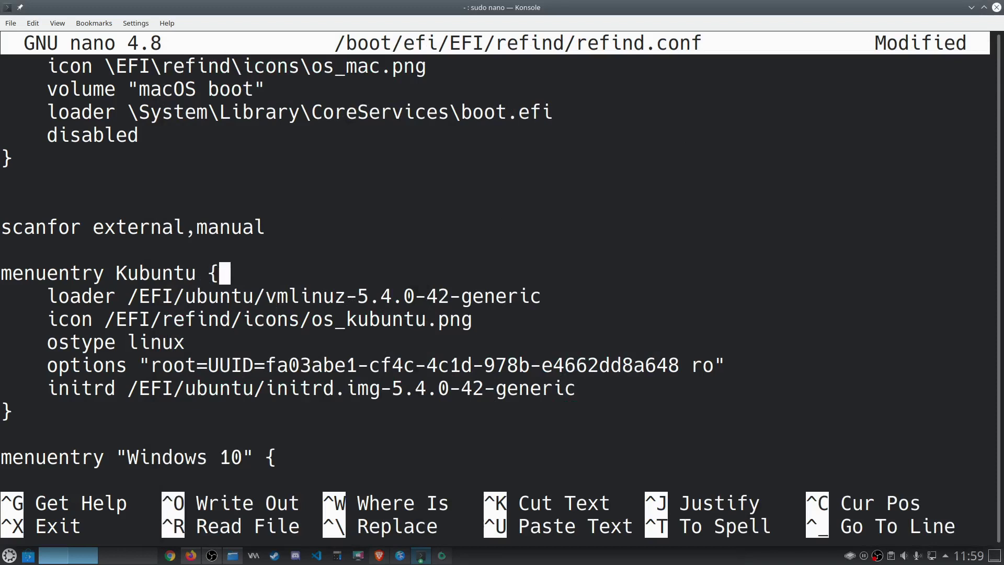
key(Down)
key(Down)
key(End)
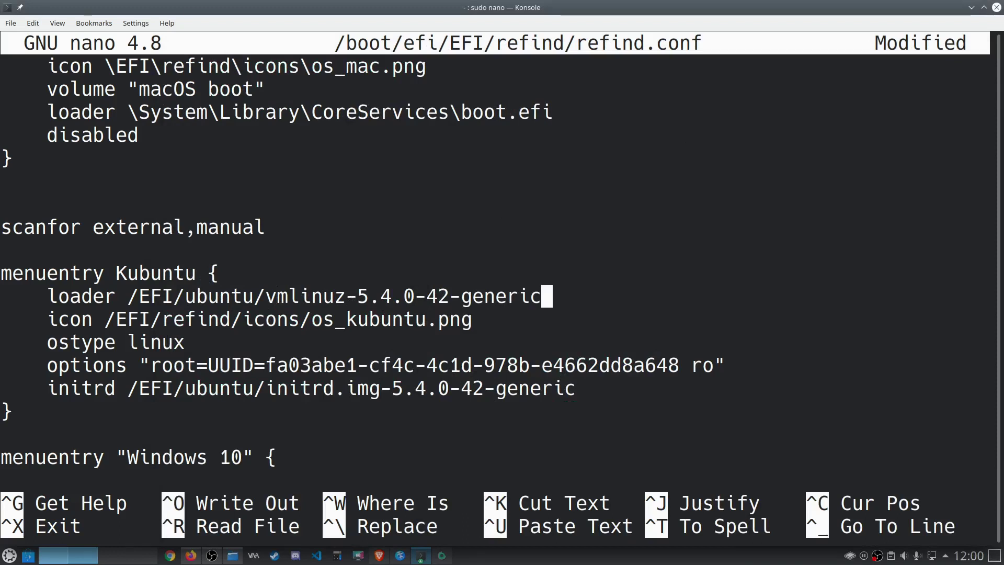
key(Home)
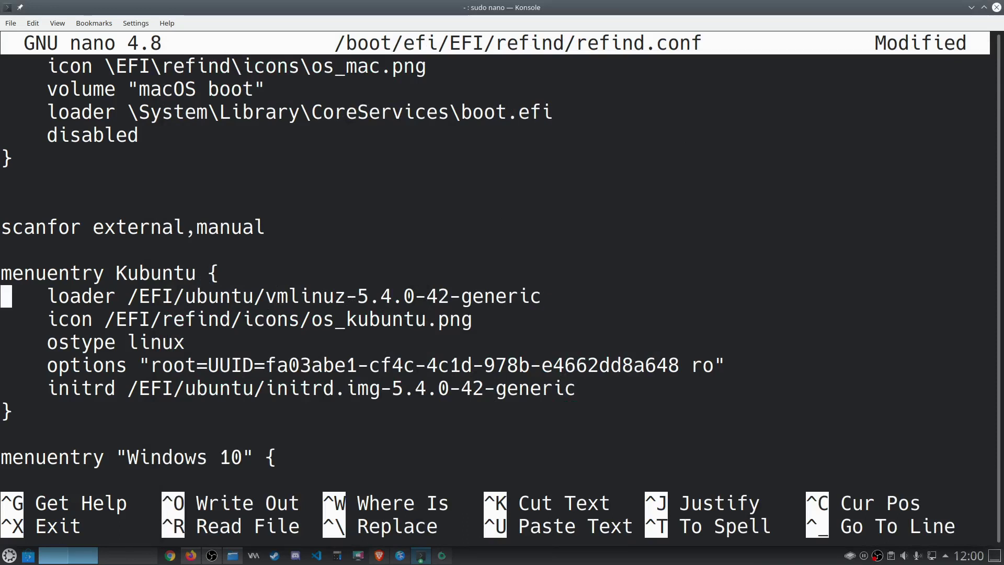
key(End)
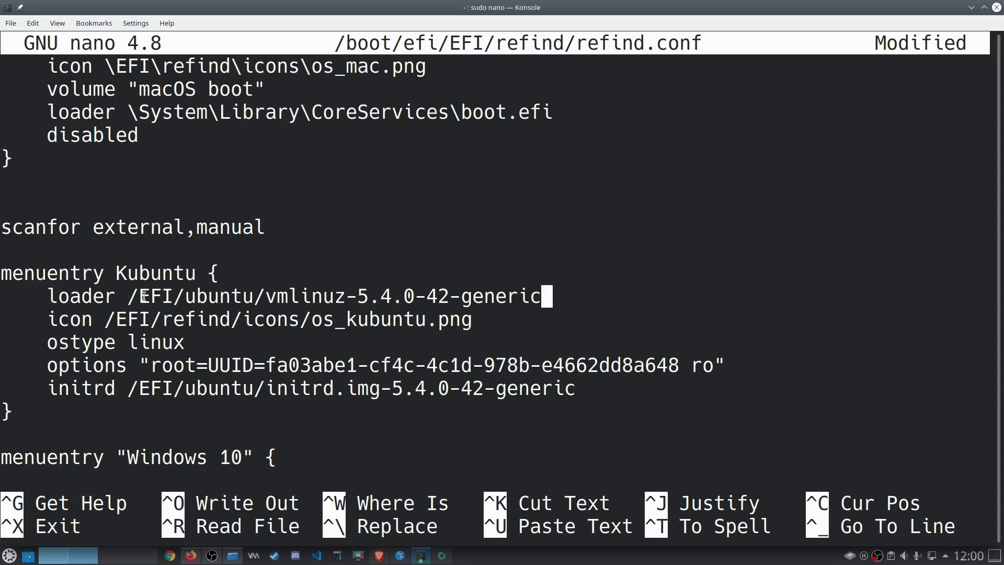
Switch to the bash terminal and highlight the EFI/ubuntu/ part of the listed path to compare with the loader path.
click(420, 555)
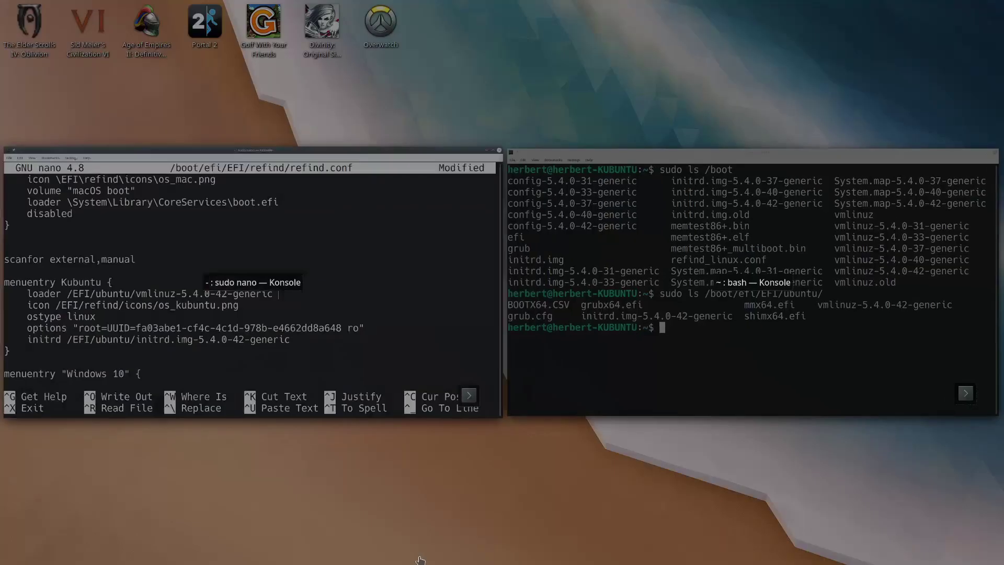
click(658, 328)
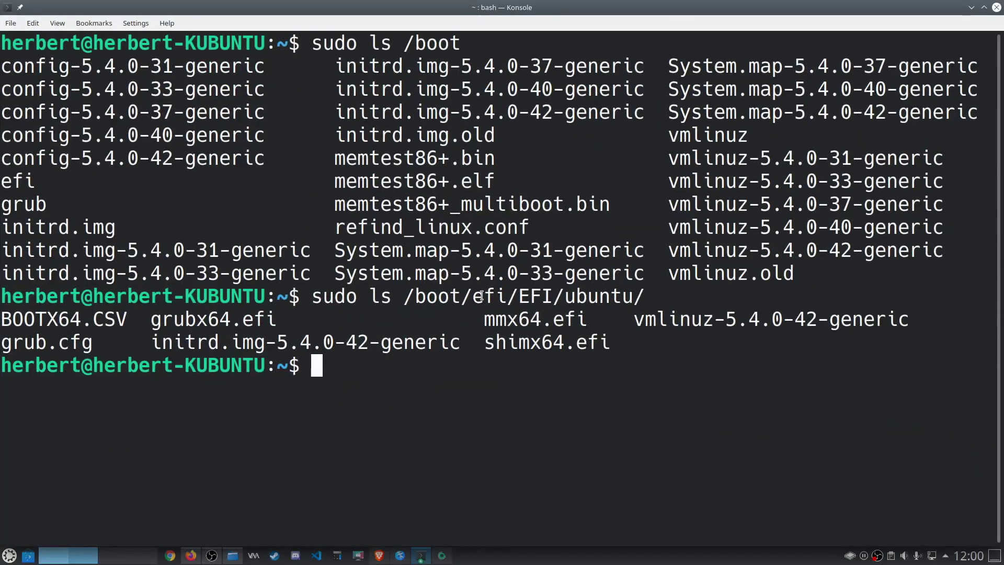
drag(517, 297, 653, 300)
click(606, 301)
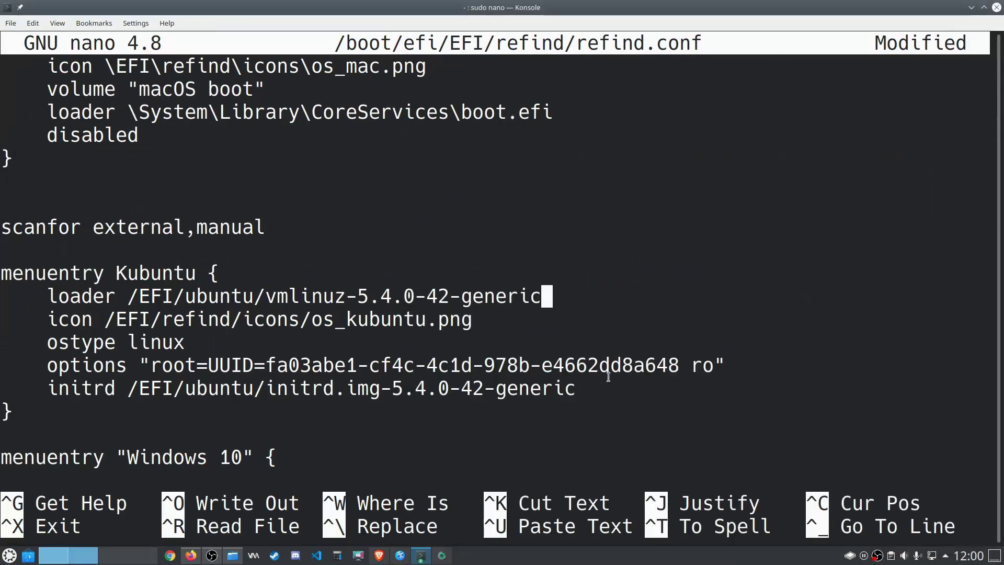
Back in refind.conf, trace the Kubuntu entry's loader path from its end to the loader keyword.
key(Left)
key(Left)
key(Left)
key(Left)
key(Left)
key(Left)
key(Left)
key(Left)
key(Left)
key(Left)
key(Left)
key(Left)
key(Left)
key(Left)
key(Left)
key(Left)
key(Left)
key(Left)
key(Left)
key(Left)
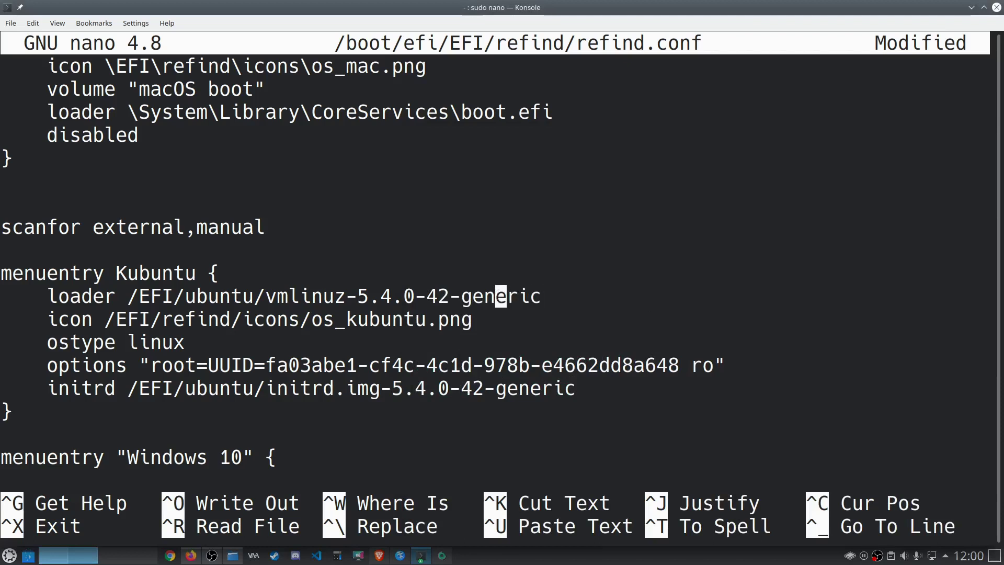
key(Left)
key(Left)
key(Left)
key(Left)
key(Left)
key(Left)
key(Left)
key(Left)
key(Left)
key(Left)
key(Left)
key(Left)
key(Left)
key(Left)
key(Left)
key(Left)
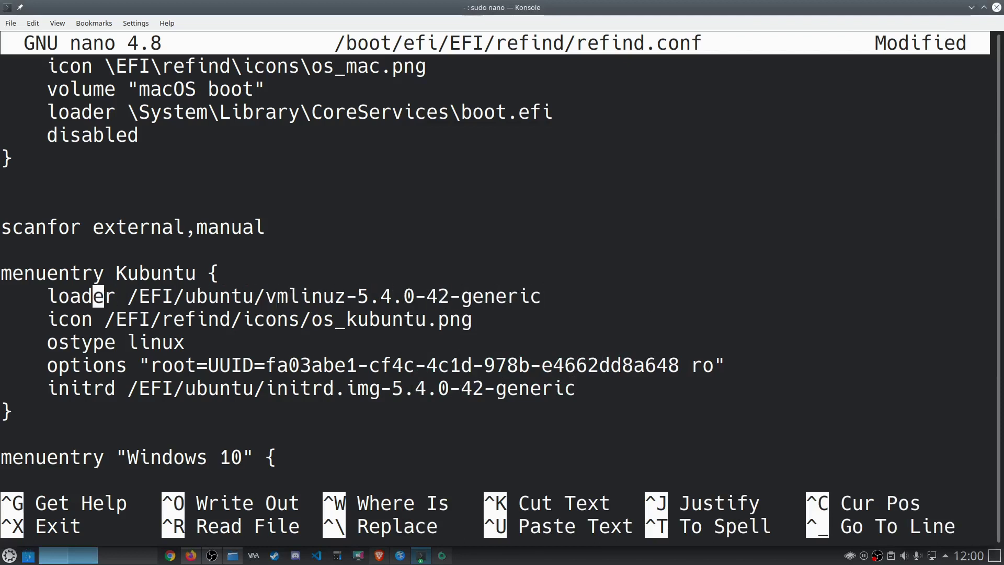
key(Left)
key(Left)
key(Left)
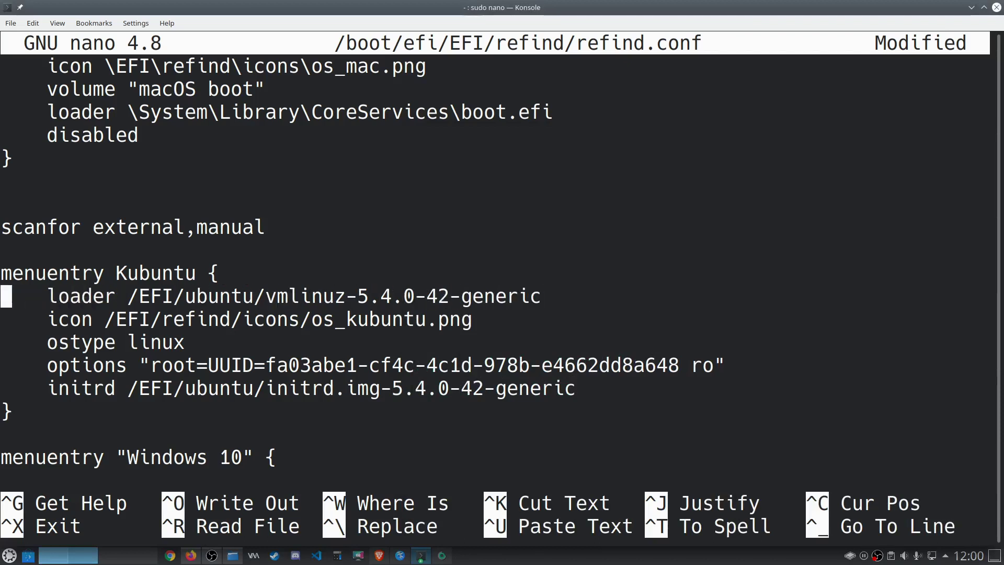
key(Right)
key(Right)
key(Right)
key(Right)
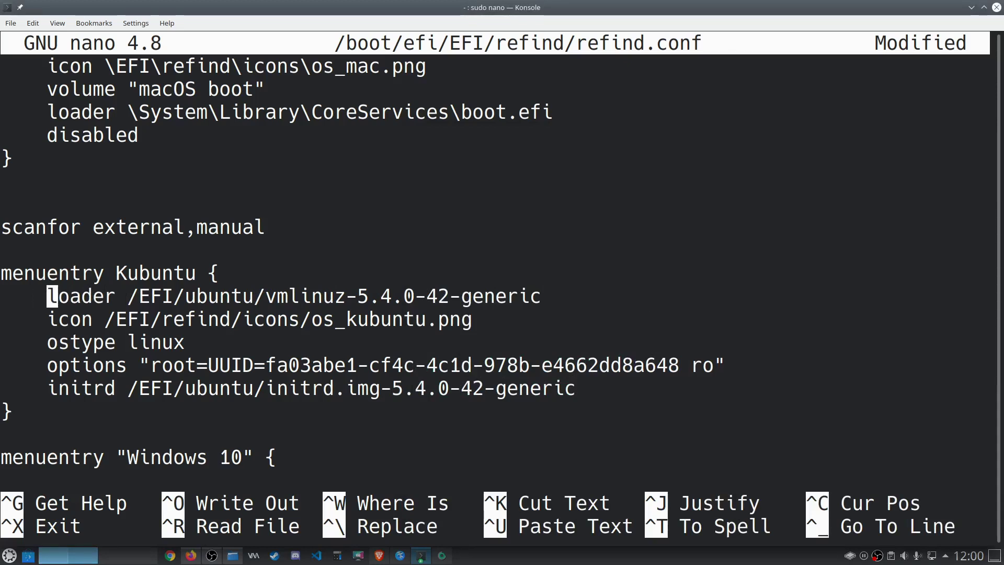
Trace the Kubuntu entry's loader line from the loader keyword through /EFI/ubuntu/ to the vmlinuz kernel file name.
key(Right)
key(Right)
key(Right)
key(Right)
key(Right)
key(Right)
key(Right)
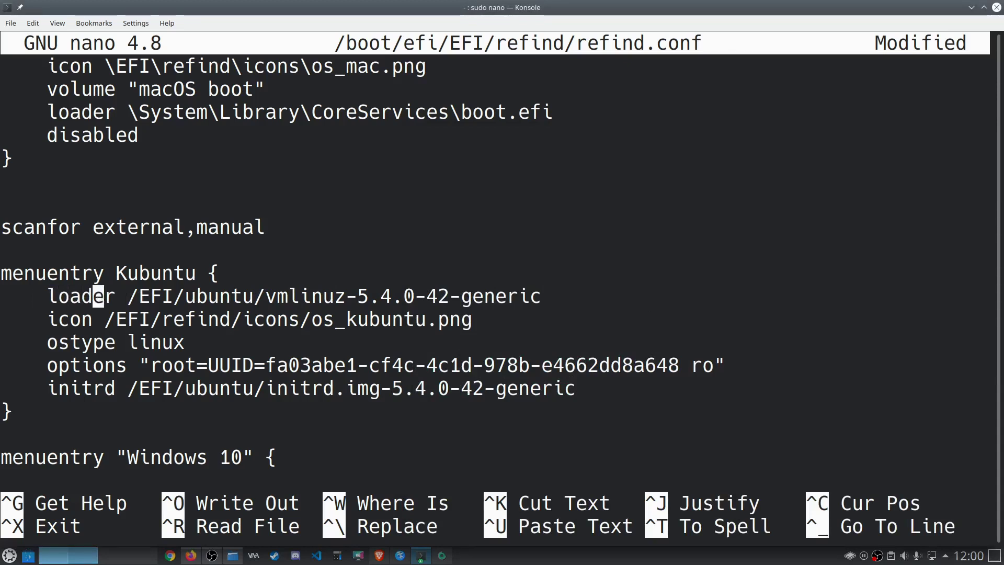
key(Right)
key(Right)
key(Right)
key(Right)
key(Right)
key(Right)
key(Right)
key(Right)
key(Right)
key(Right)
key(Right)
key(Right)
key(Right)
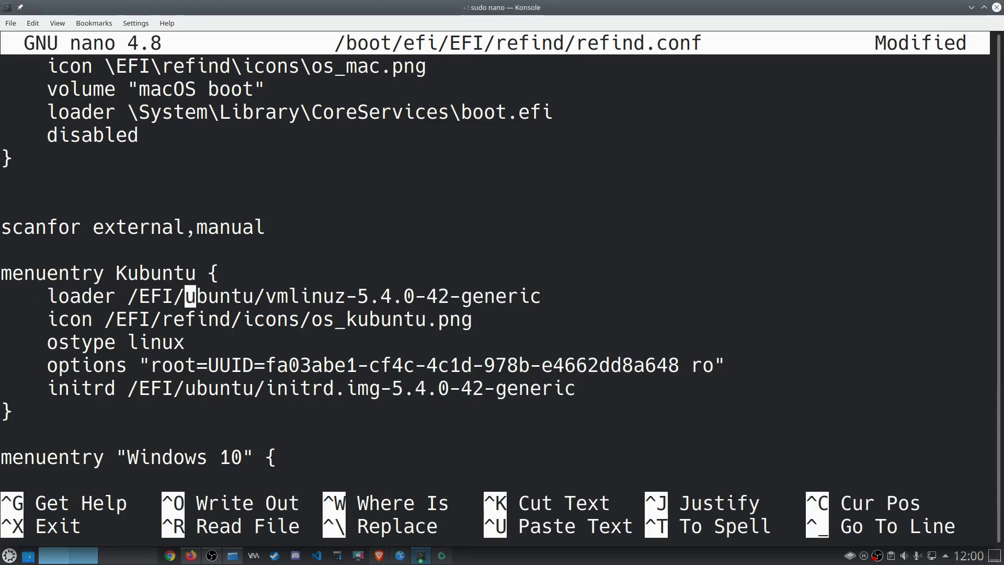
key(Right)
key(Right)
key(Right)
key(Right)
key(Right)
key(Right)
key(Right)
key(Right)
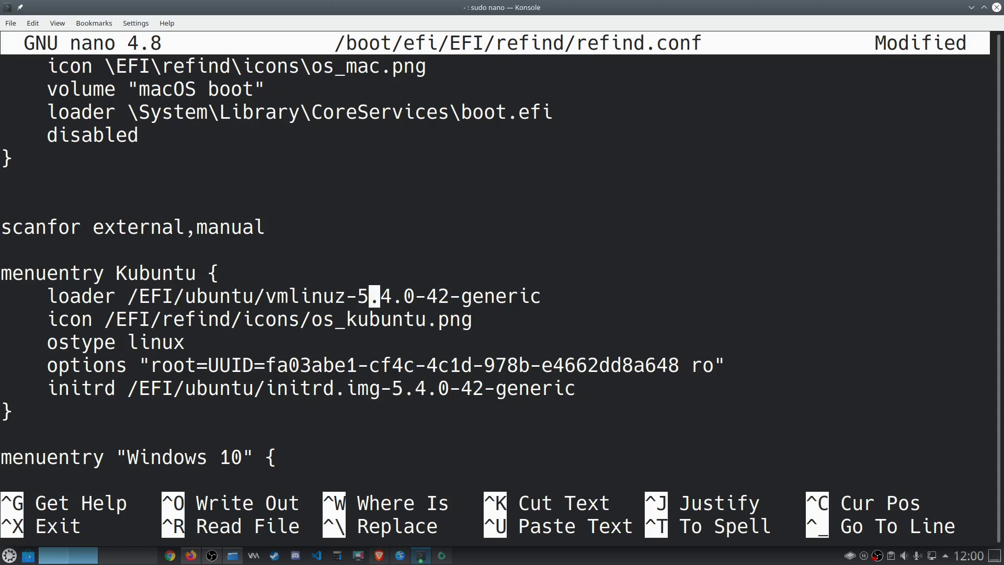
Review the icon and ostype lines of the Kubuntu menu entry.
key(End)
key(Down)
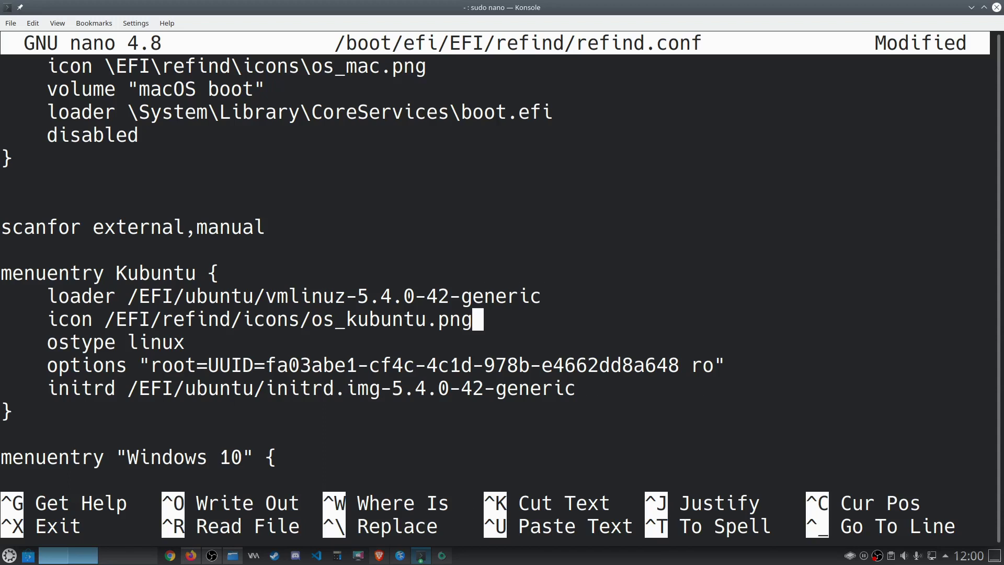
key(Up)
key(Down)
key(Up)
key(Down)
key(Down)
Trace the Kubuntu entry's options line from its beginning into the root UUID value.
click(546, 365)
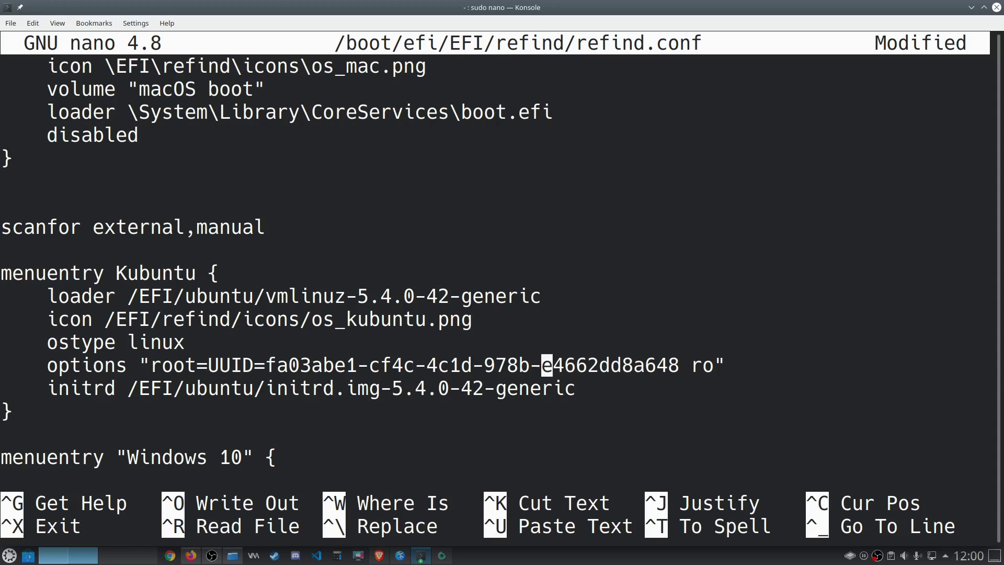
click(730, 365)
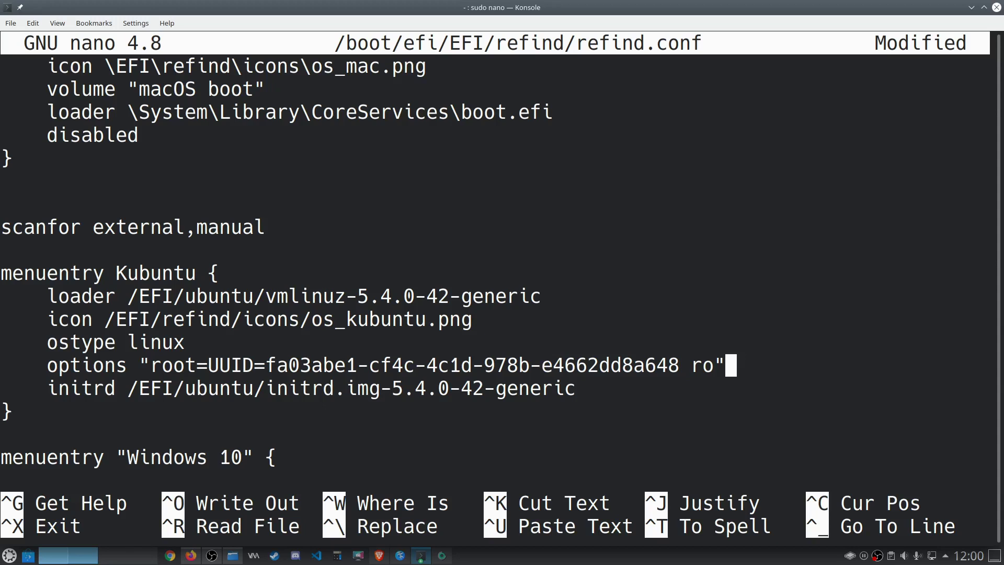
click(18, 365)
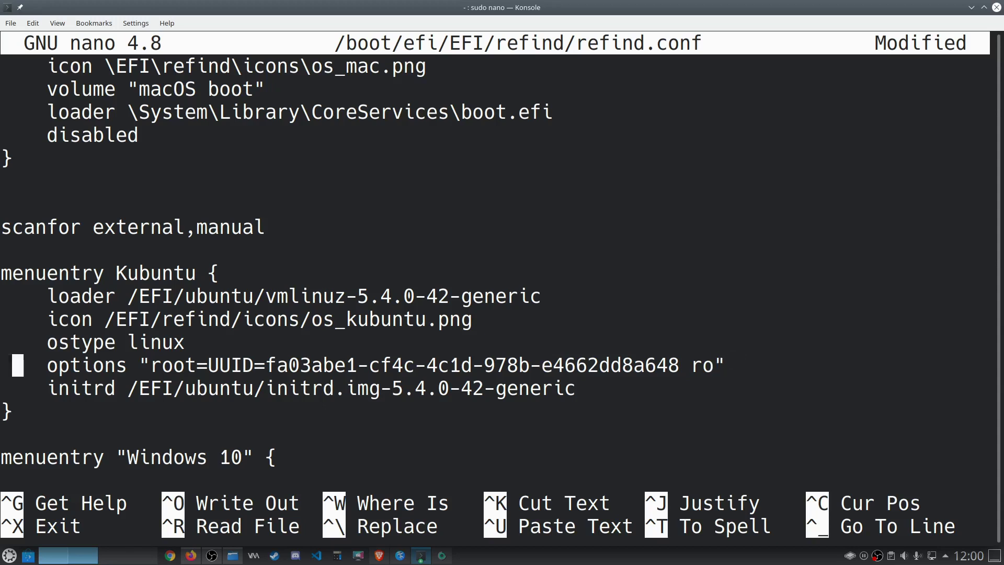
key(Right)
key(Right)
key(Right)
key(Right)
key(Right)
key(Right)
key(Right)
key(Right)
key(Right)
key(Right)
key(Right)
key(Right)
key(Right)
key(Right)
key(Right)
key(Right)
key(Right)
key(Right)
key(Right)
key(Right)
key(Right)
key(Right)
key(Right)
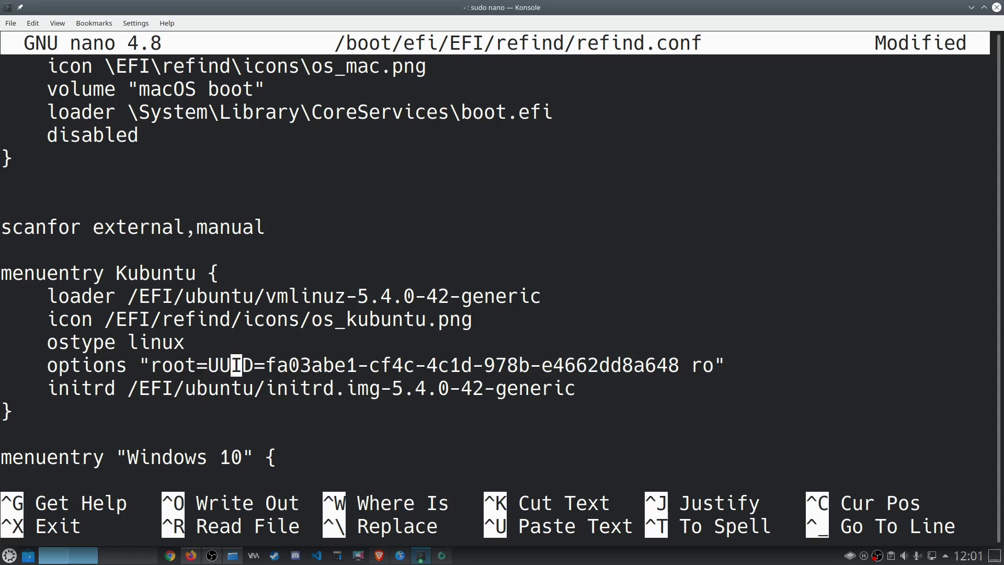
key(Right)
key(Right)
key(Right)
key(Right)
key(Right)
key(Right)
key(Right)
key(Right)
key(Right)
key(Right)
key(Right)
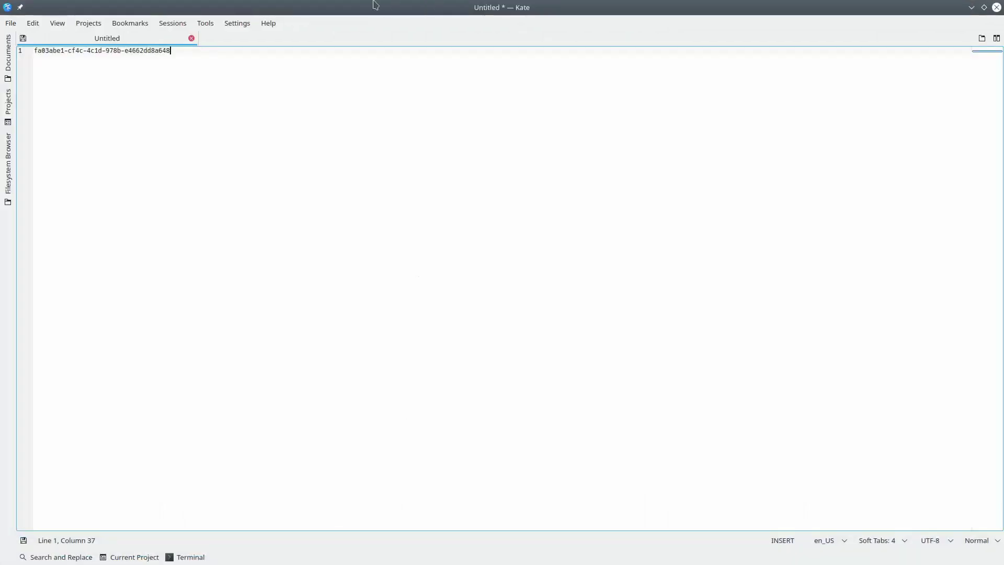
Leave the noted UUID in Kate and return to the options line of the Kubuntu entry in refind.conf.
click(971, 7)
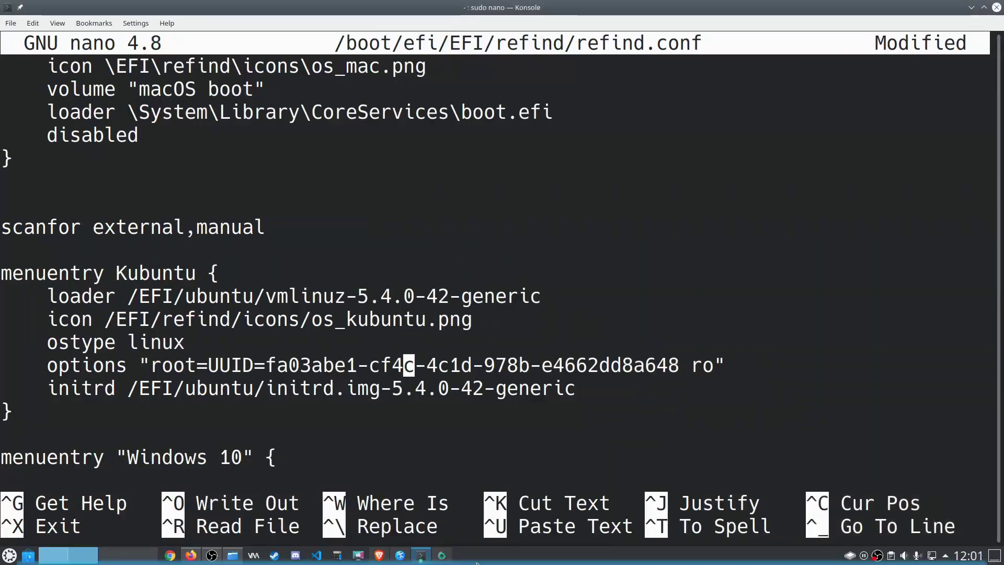
click(441, 555)
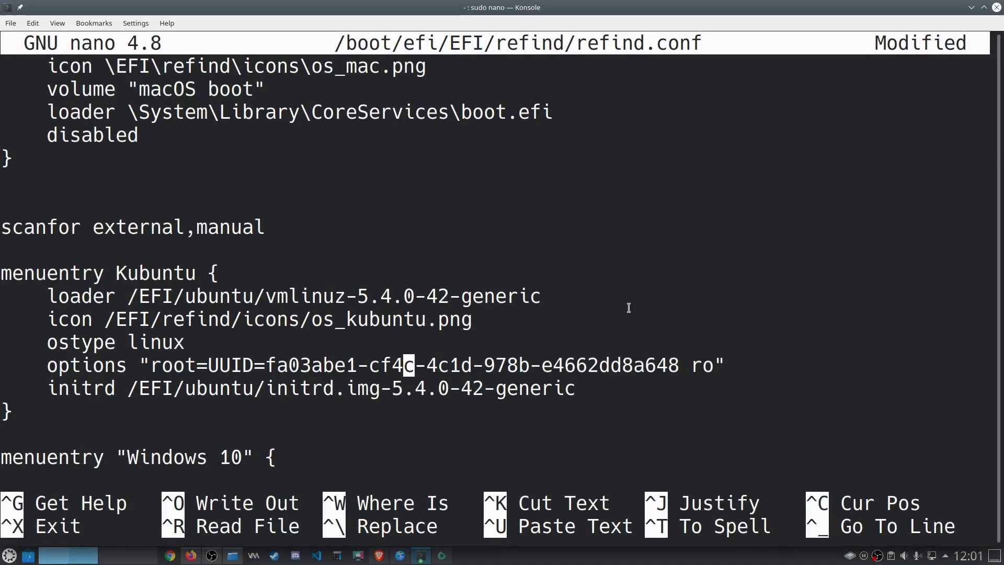
key(Down)
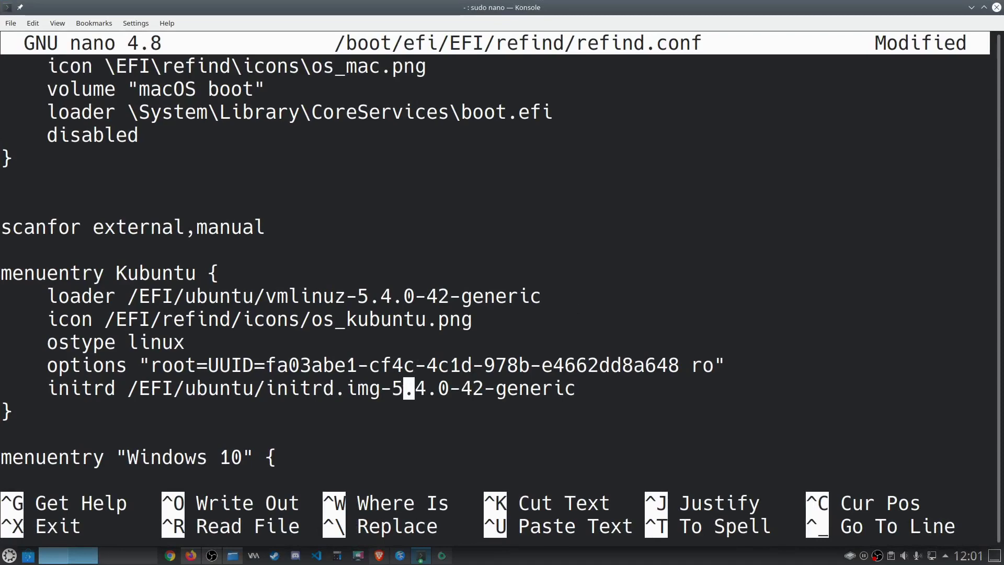
key(Up)
key(Up)
click(409, 365)
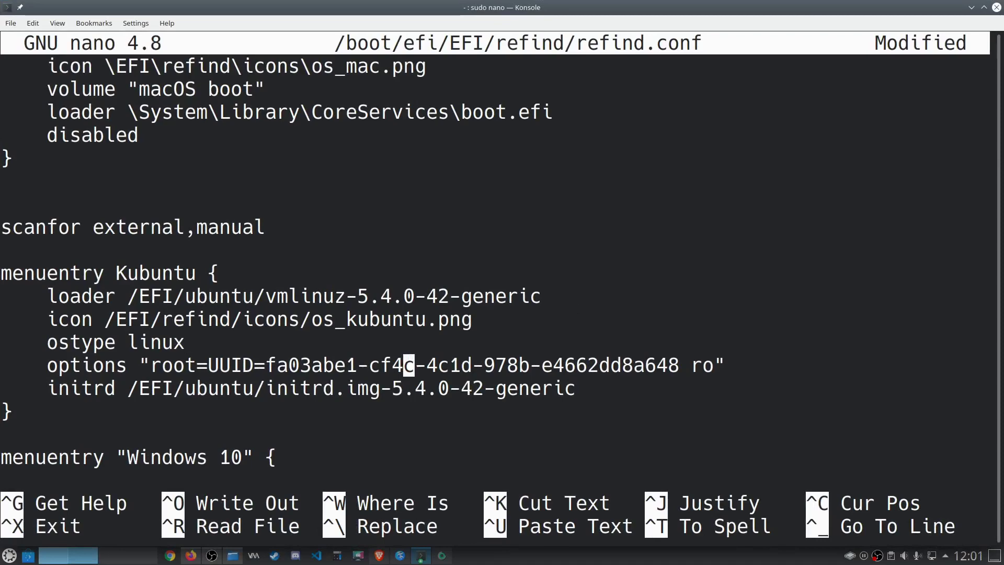
Examine the ro flag and closing quote at the end of the Kubuntu entry's options line.
key(End)
key(Left)
key(Left)
key(Left)
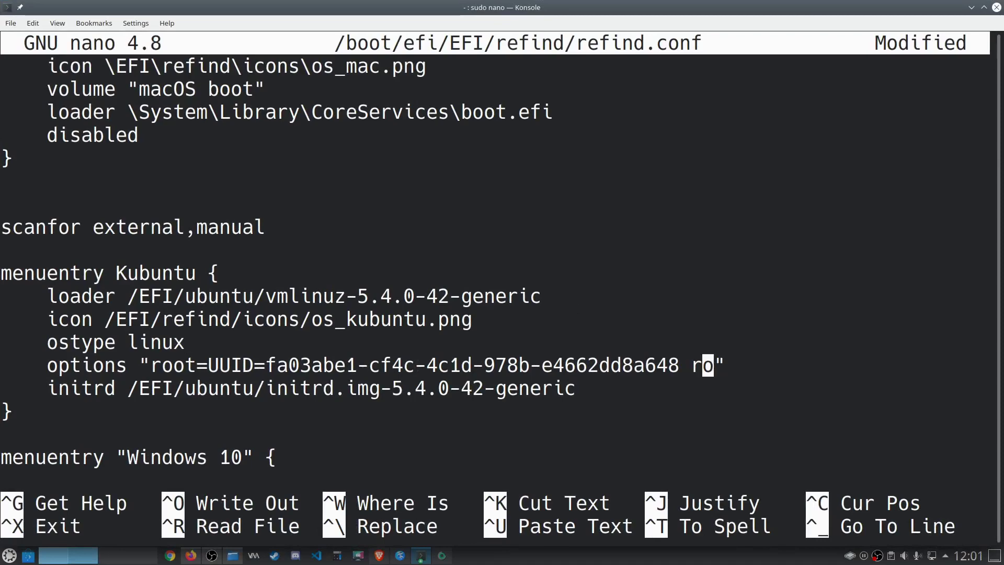
key(Right)
key(Right)
key(Right)
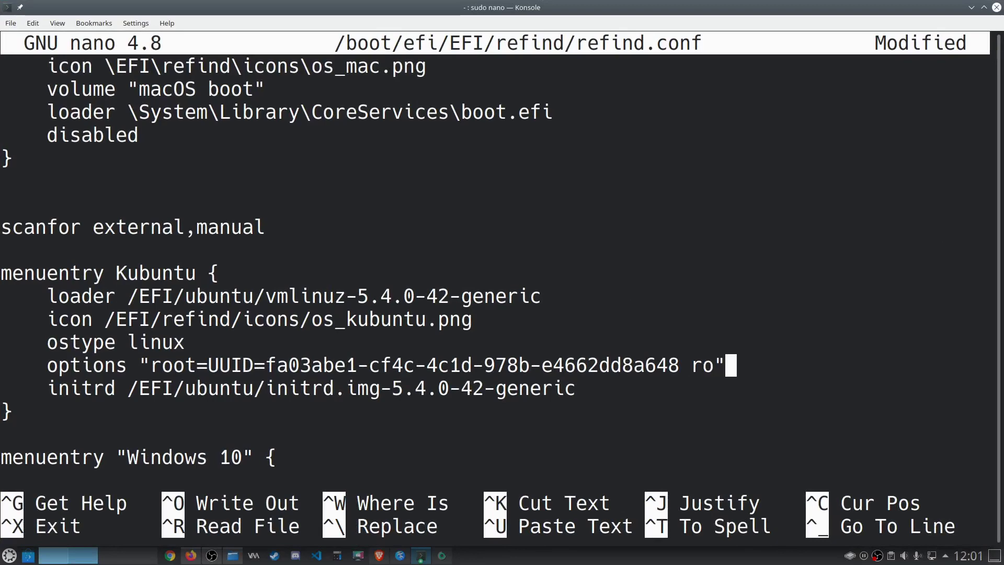
Trace the Kubuntu entry's initrd path backward from the initrd.img file name to the leading slash.
key(Down)
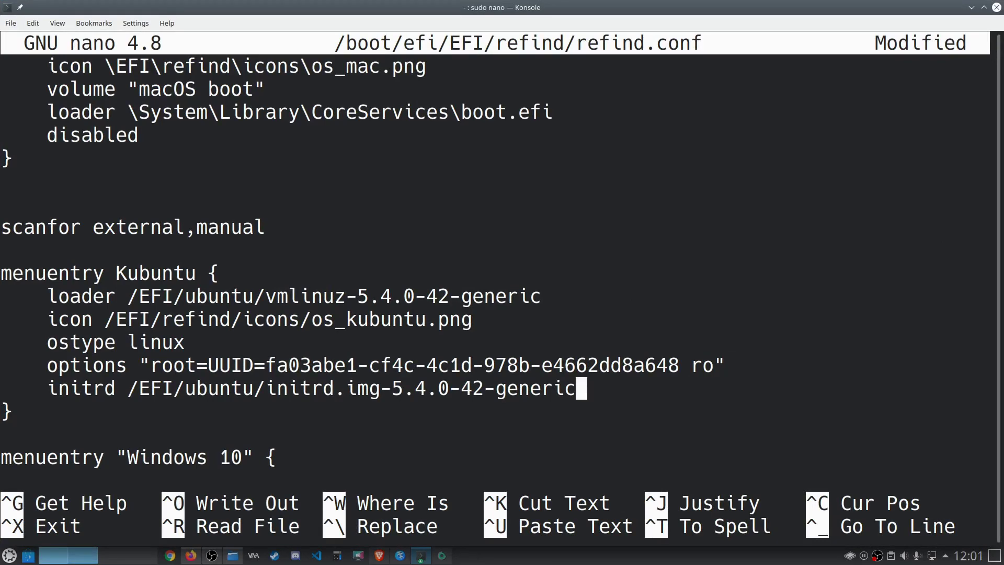
key(Left)
key(Left)
key(Left)
key(Left)
key(Left)
key(Left)
key(Left)
key(Left)
key(Left)
key(Left)
key(Left)
key(Left)
key(Left)
key(Left)
key(Left)
key(Left)
key(Left)
key(Left)
key(Left)
key(Left)
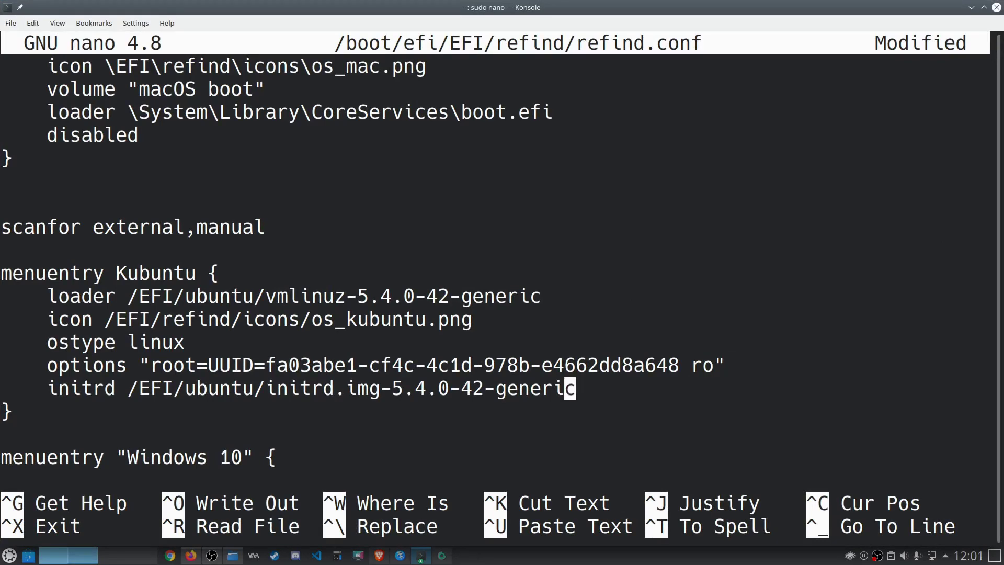
key(Left)
key(Left)
key(Left)
key(Left)
key(Left)
key(Left)
key(Left)
key(Left)
key(Left)
key(Left)
key(Left)
key(Left)
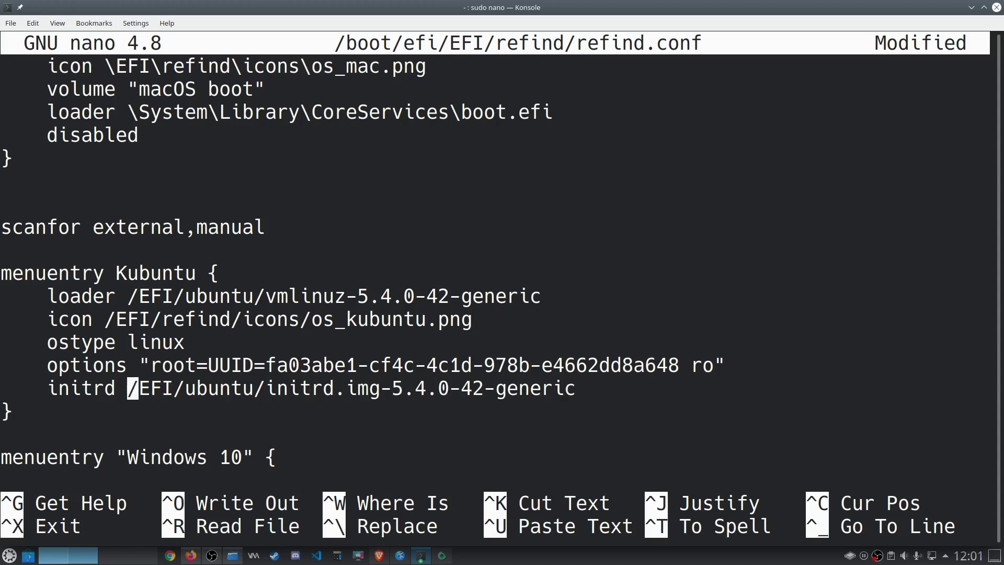
Move past the Kubuntu entry's closing brace and bring the whole Windows 10 menu entry into view.
key(End)
key(Down)
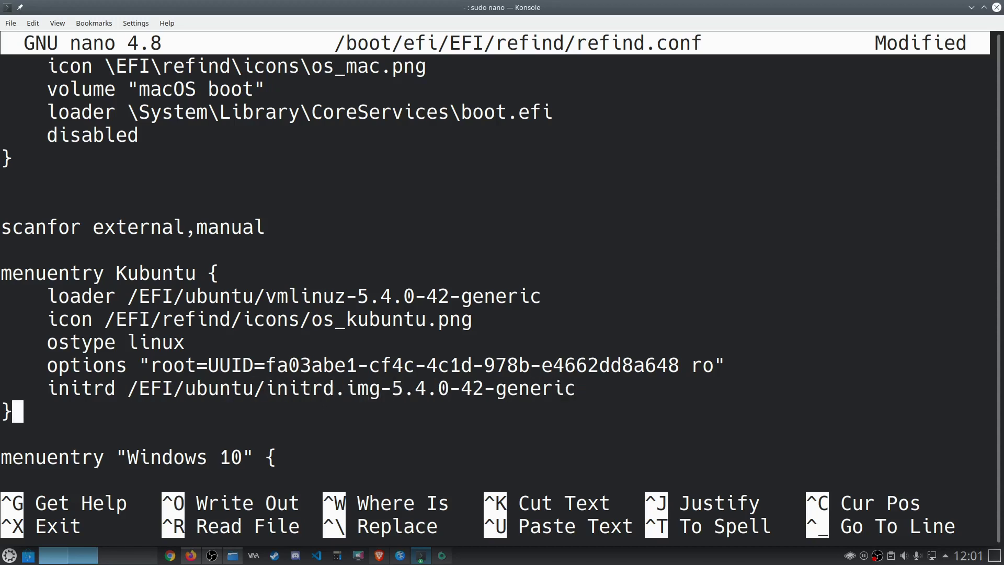
key(Down)
key(Down)
key(End)
key(Down)
key(Down)
key(End)
key(Down)
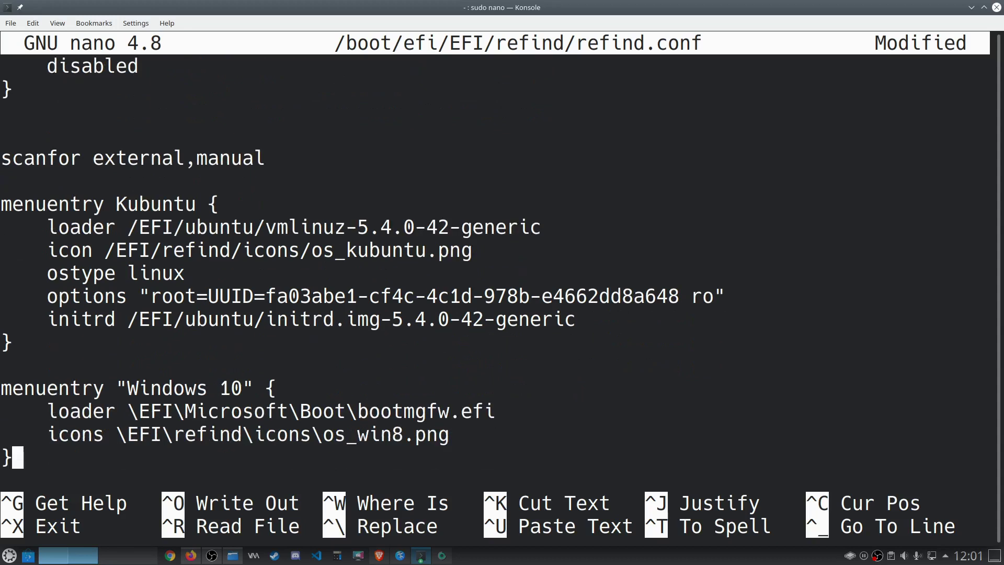
Review the Windows 10 menu entry line by line, from its title to its closing brace.
key(Up)
key(Up)
key(Up)
key(Up)
key(Down)
key(Down)
key(Down)
key(Down)
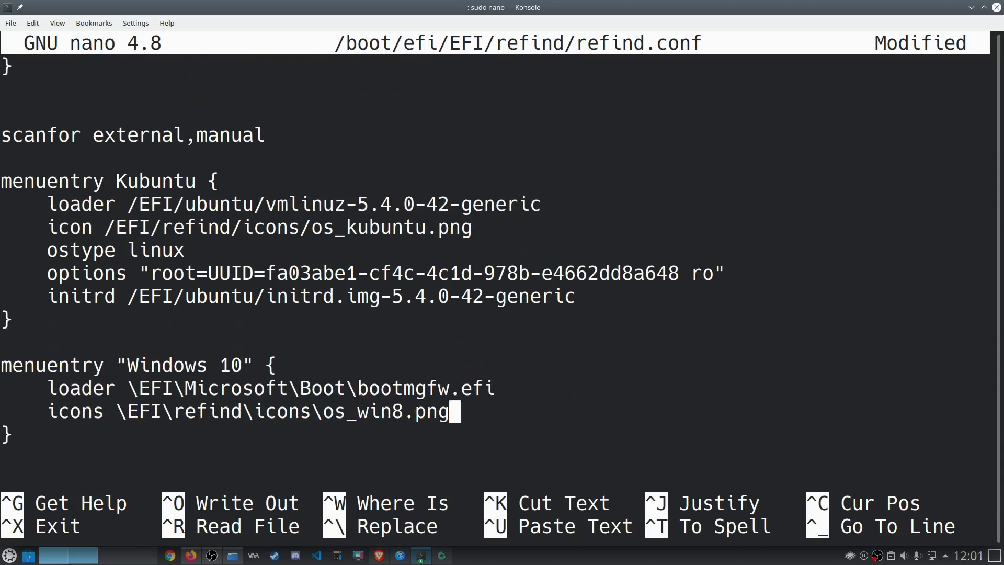
key(Up)
key(Up)
key(Up)
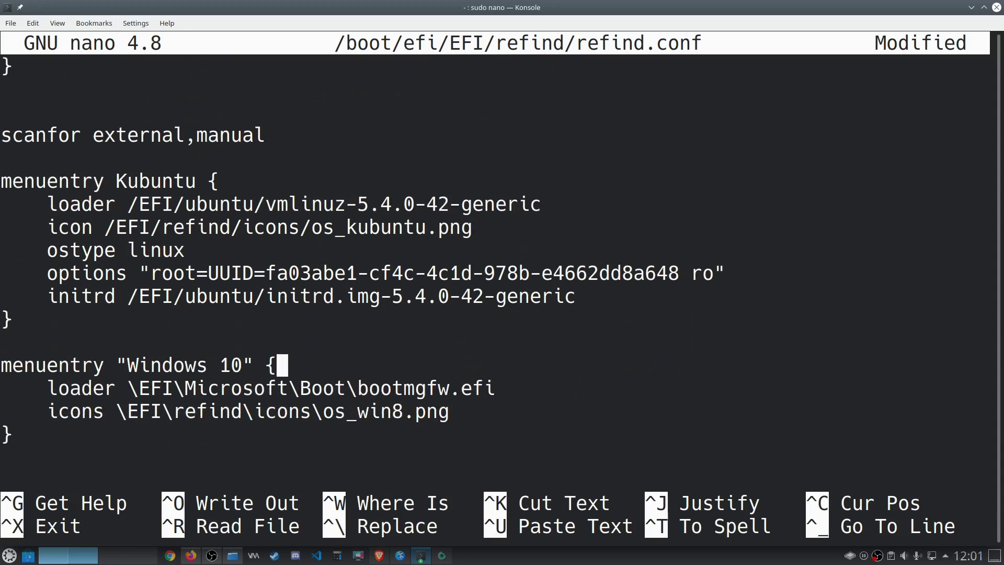
key(Up)
key(Down)
key(Down)
key(Down)
key(Down)
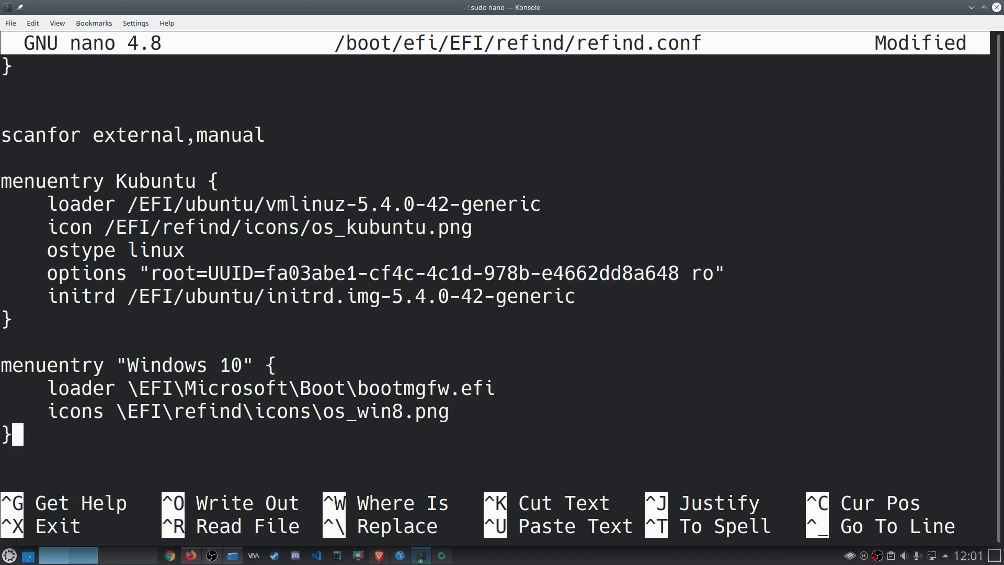
Examine the quoted name, including its space, in the Windows 10 menuentry line.
key(Up)
key(Up)
key(Up)
key(Left)
key(Left)
key(Left)
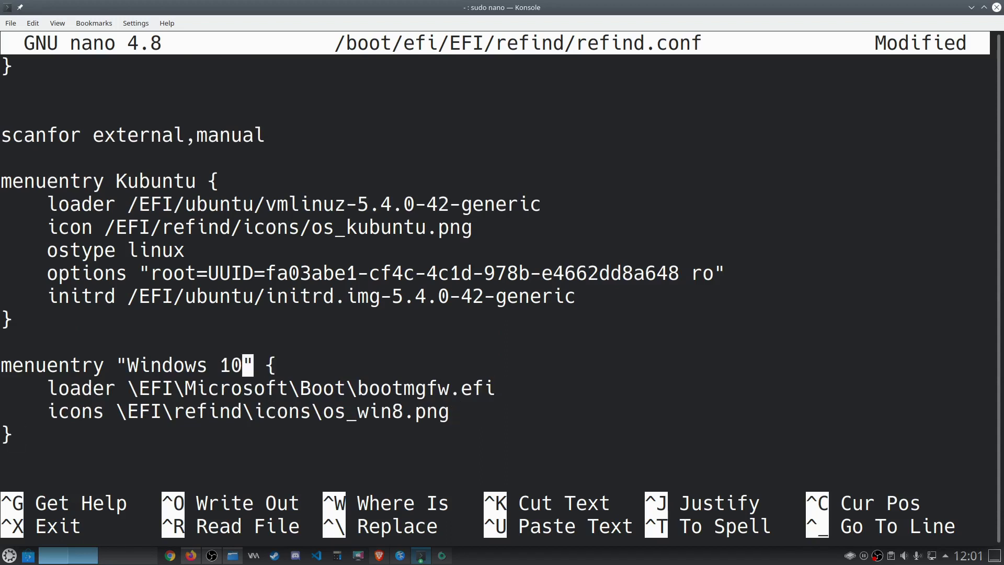
key(Left)
key(Left)
key(Left)
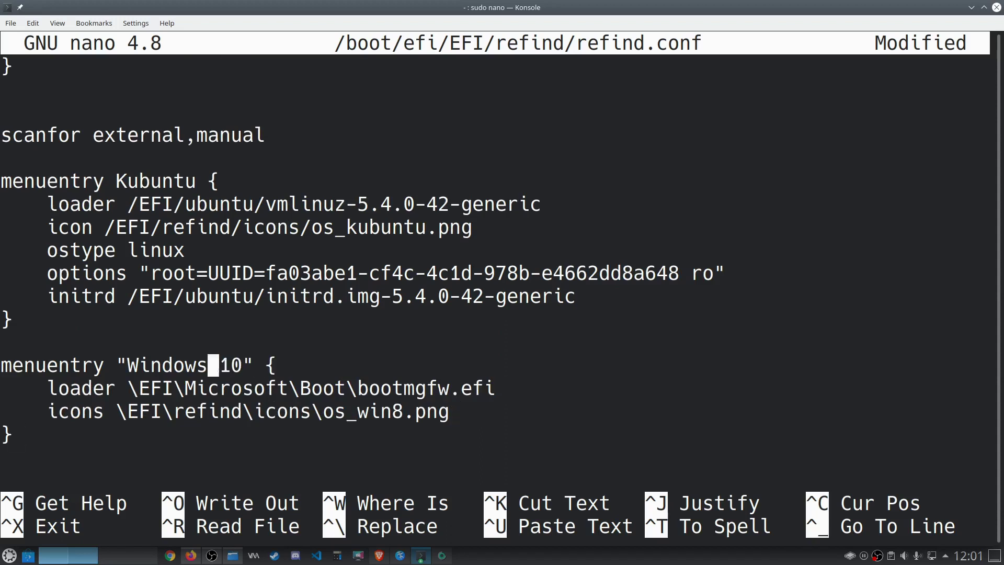
key(Right)
key(Right)
key(Right)
Trace the Windows 10 entry's loader path backward from the end of bootmgfw.efi to the EFI folder.
key(Down)
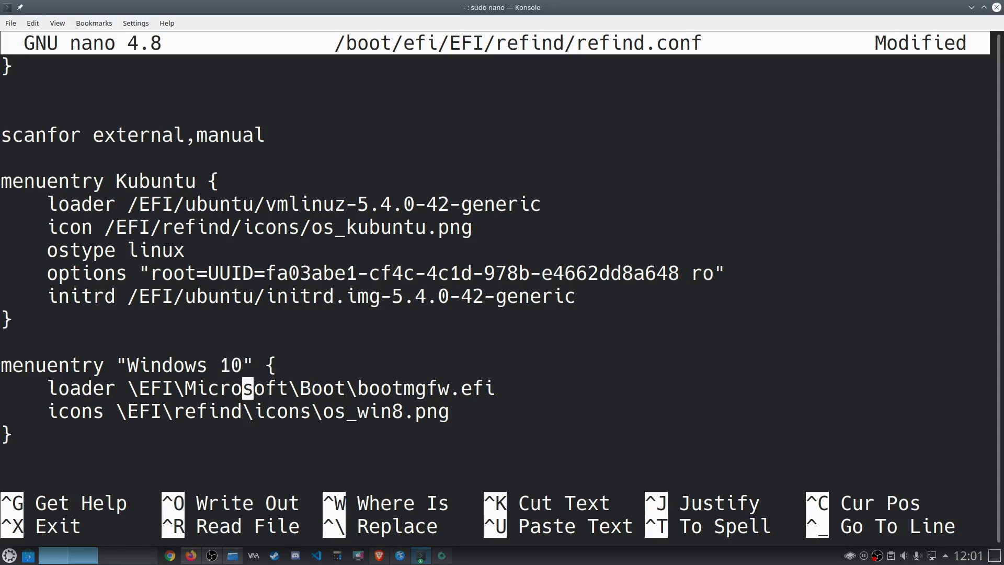
key(End)
key(Left)
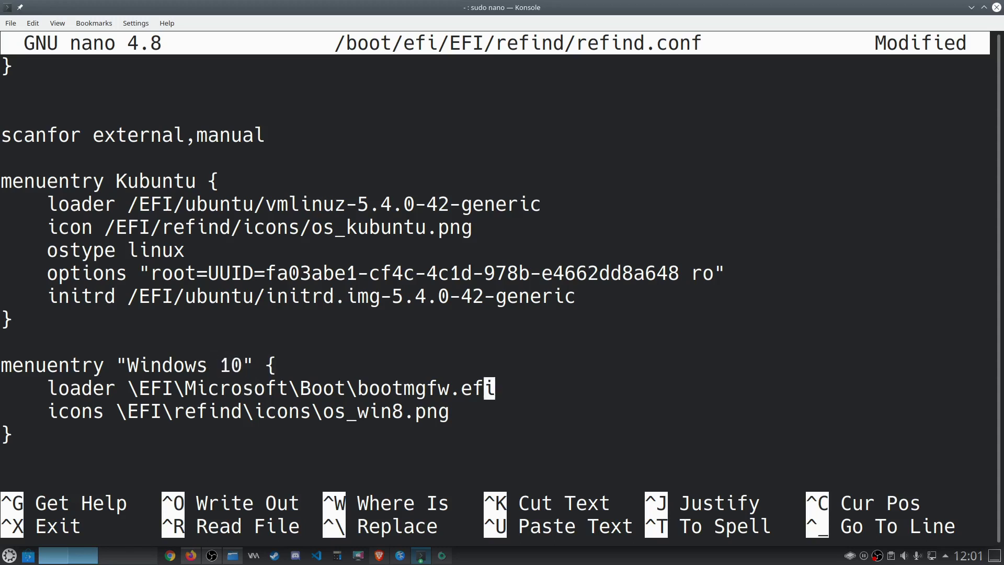
key(Left)
key(Left)
key(Left)
key(Left)
key(Left)
key(Left)
key(Left)
key(Left)
key(Left)
key(Left)
key(Left)
key(Left)
key(Left)
key(Left)
key(Left)
key(Left)
key(Left)
key(Left)
key(Left)
key(Left)
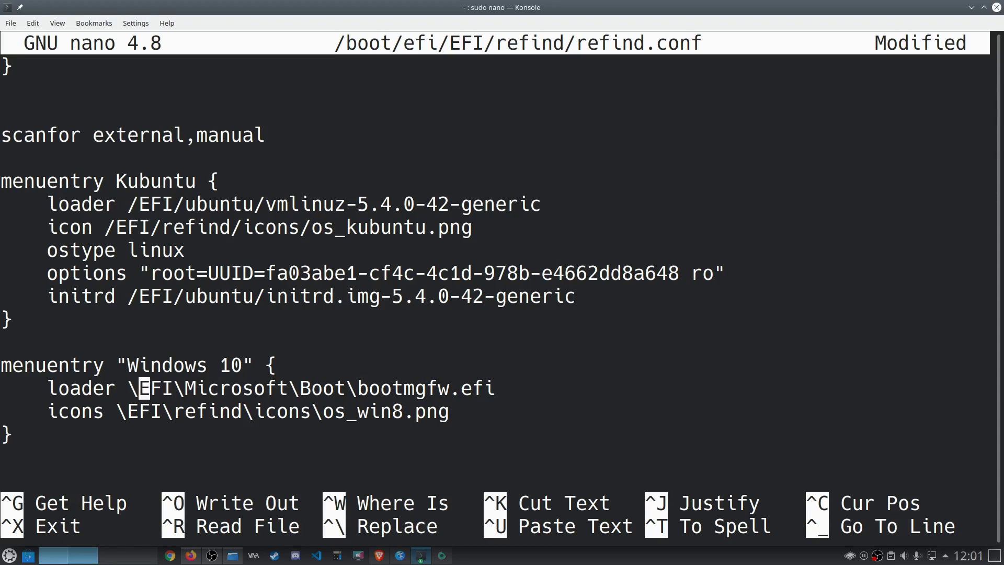
Read the Windows 10 loader path forward from the EFI folder through the Microsoft and Boot folders.
key(Right)
key(Right)
key(Right)
key(Right)
key(Right)
key(Right)
key(Right)
key(Right)
key(Right)
key(Right)
key(Right)
key(Right)
key(Right)
key(Right)
key(Right)
key(Right)
key(Right)
key(Right)
key(Right)
key(Right)
key(Right)
key(Right)
key(Right)
key(Right)
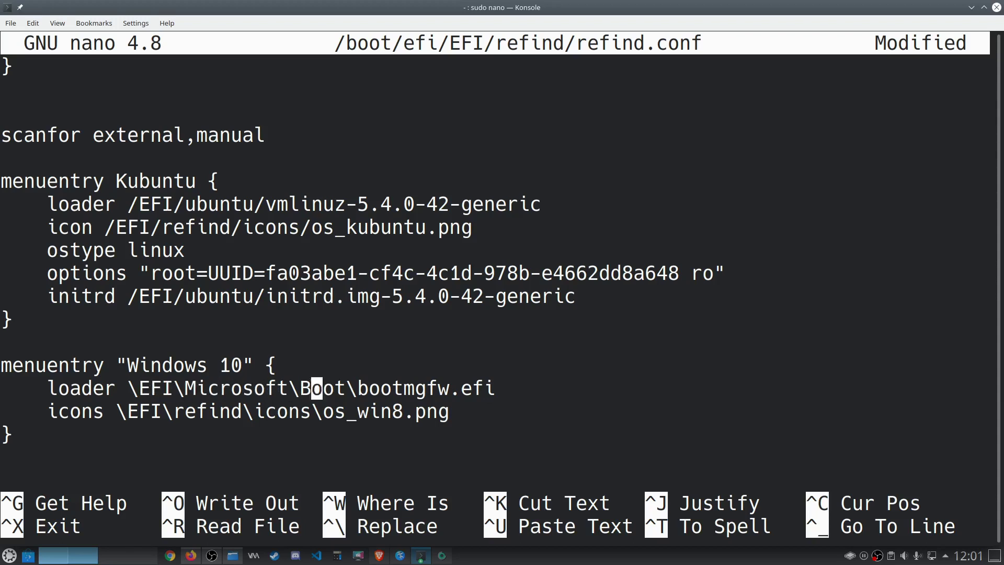
key(Left)
key(Left)
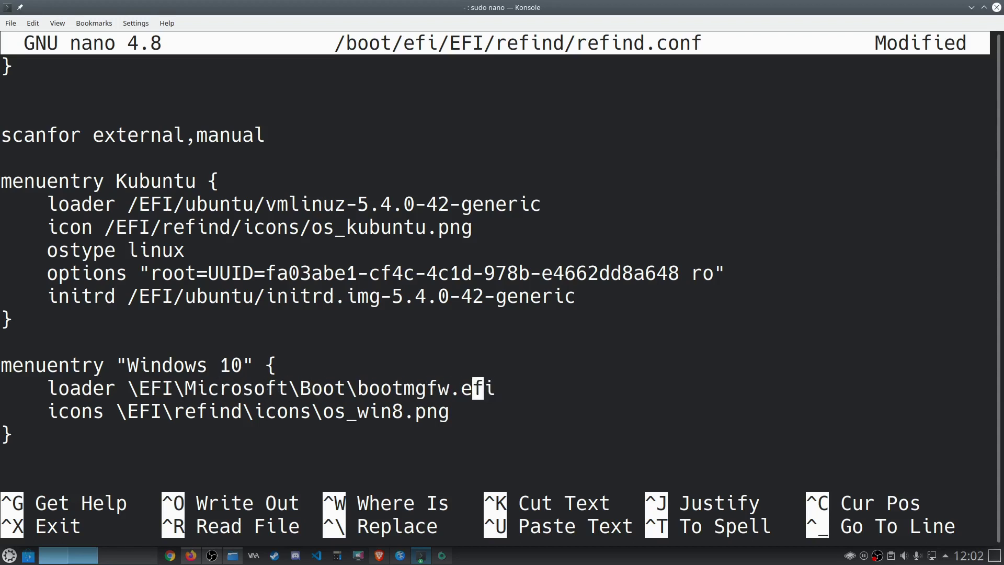
Examine the bootmgfw.efi file name at the end of the Windows 10 loader line.
key(Left)
key(Left)
key(Left)
key(Left)
key(Left)
key(Left)
key(Left)
key(Right)
key(Right)
key(Right)
key(Right)
key(Right)
key(Right)
key(Right)
key(Right)
key(Right)
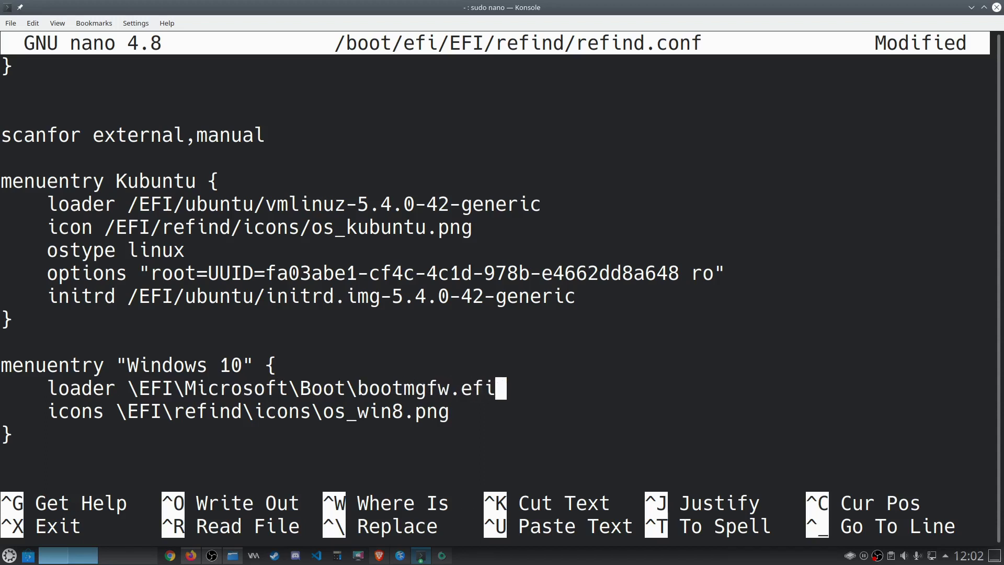
key(Down)
key(Up)
key(Down)
key(Up)
key(Down)
key(Up)
key(Down)
key(Up)
key(Down)
key(Up)
key(Down)
key(Up)
key(Down)
key(Up)
key(Down)
key(Up)
Recheck the Windows 10 loader path's backslash-separated folders, going back from the file name to EFI.
key(Left)
key(Left)
key(Left)
key(Left)
key(Left)
key(Left)
key(Left)
key(Left)
key(Left)
key(Left)
key(Left)
key(Left)
key(Left)
key(Left)
key(Left)
key(Left)
key(Left)
key(Left)
key(Left)
key(Left)
key(Left)
key(Right)
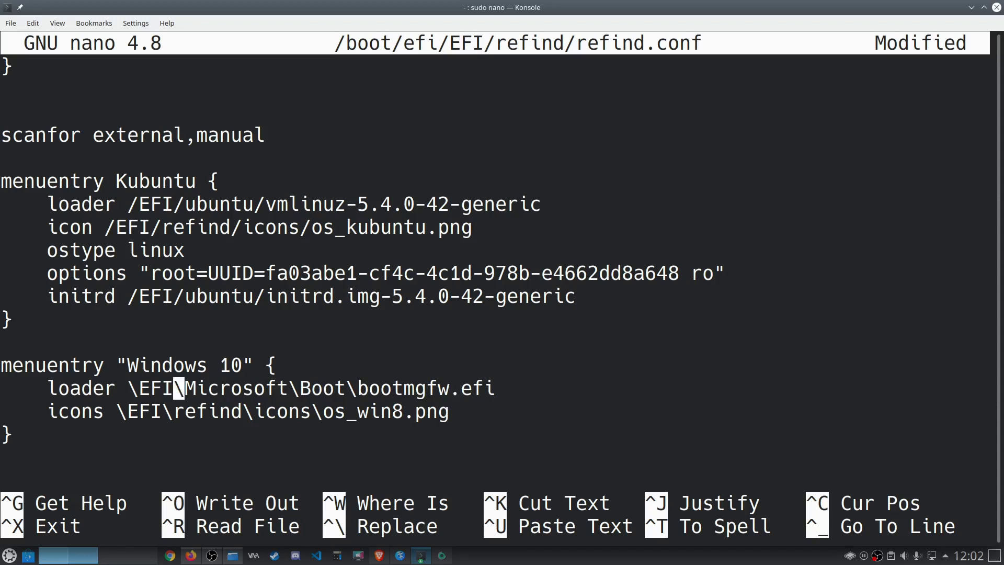
key(Left)
key(Left)
key(Left)
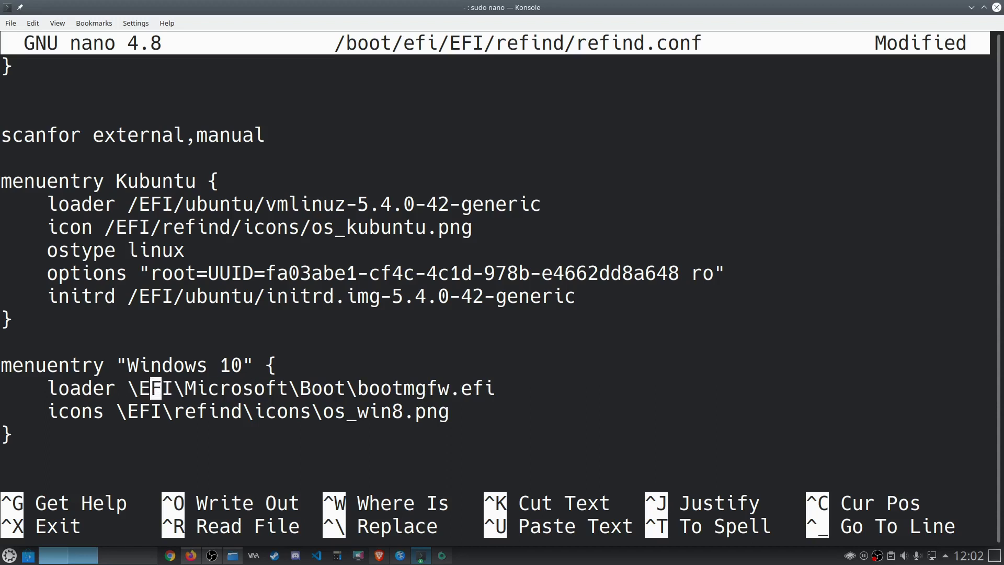
Follow the Windows 10 loader path once more from EFI to the end of the bootmgfw.efi file name.
key(Right)
key(Right)
key(Right)
key(Right)
key(Right)
key(Right)
key(Right)
key(Right)
key(Right)
key(Right)
key(Right)
key(Right)
key(Right)
key(Right)
key(Right)
key(Right)
key(Right)
key(Right)
key(Right)
key(Right)
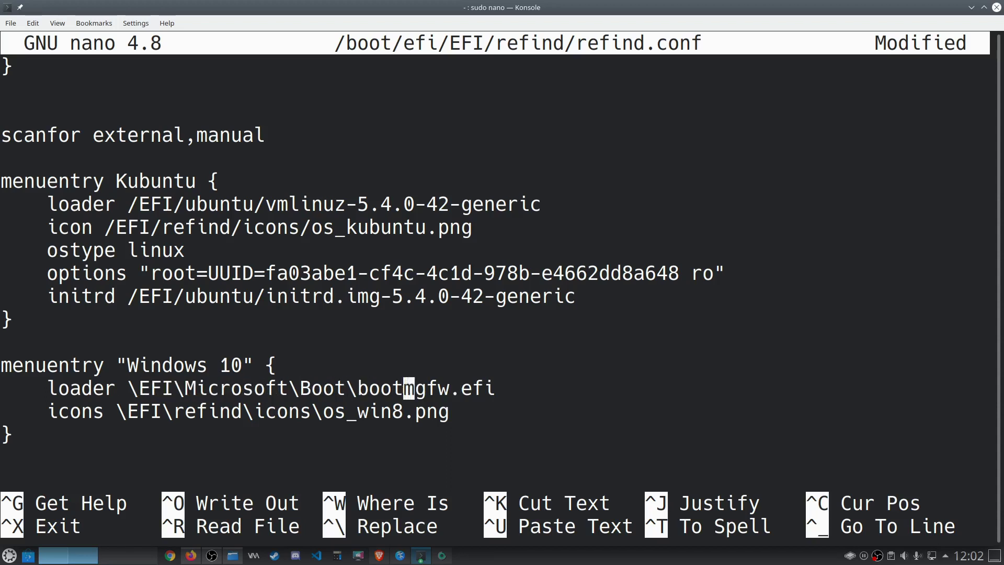
key(Right)
key(Right)
key(Right)
key(Right)
key(Right)
key(Right)
key(Right)
key(Right)
key(Right)
key(Left)
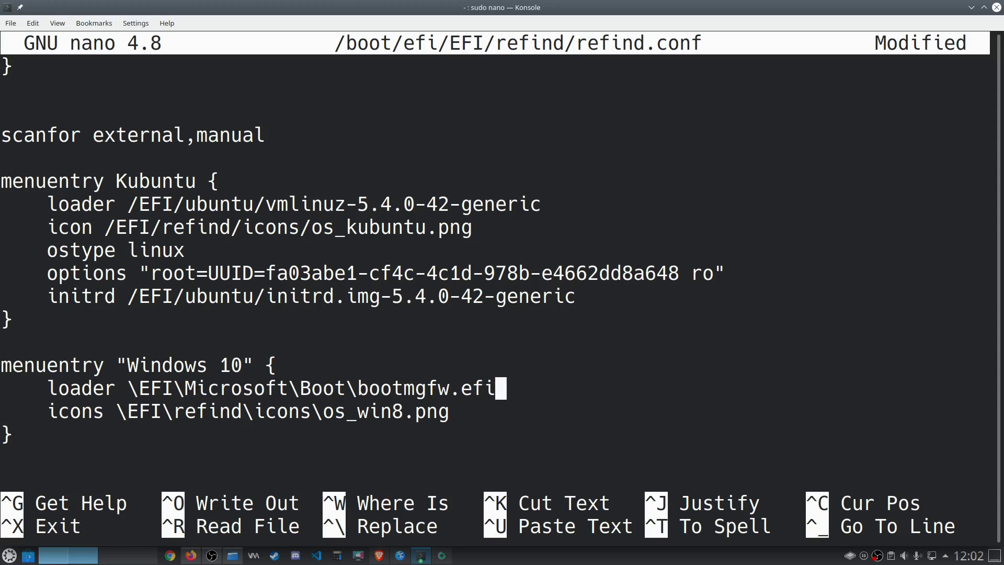
Check the .efi extension of the Windows 10 loader and move on to the start of the icons line.
key(Right)
key(Left)
key(Left)
key(Left)
key(Left)
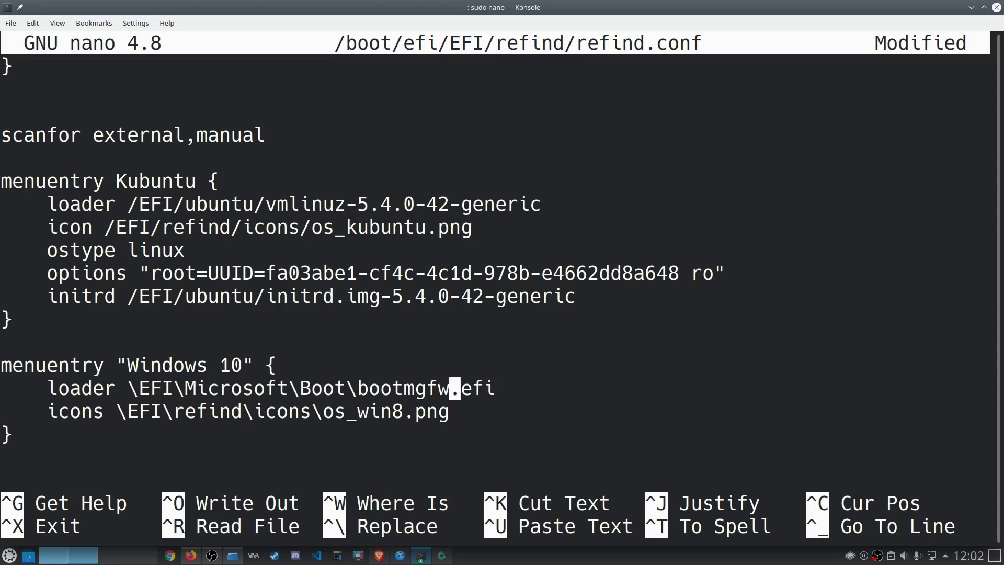
key(Right)
key(Right)
key(Right)
key(Right)
key(Right)
key(Right)
key(Right)
key(Right)
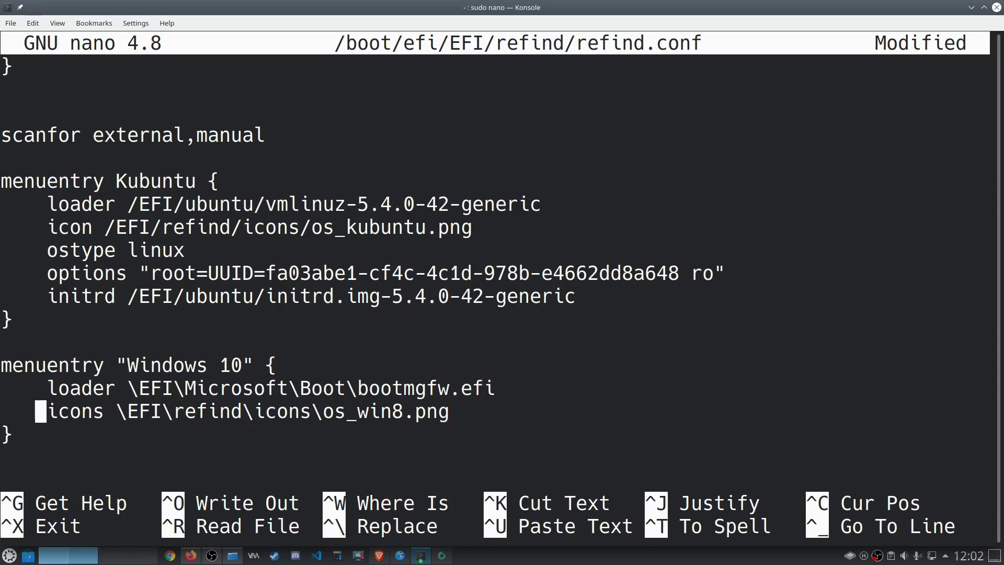
Check the Windows 10 entry's icons path from EFI through os_win8 to the .png extension, down to the closing brace.
key(Right)
key(Right)
key(Right)
key(Right)
key(Right)
key(Right)
key(Right)
key(Right)
key(Right)
key(Right)
key(Right)
key(Right)
key(Right)
key(Right)
key(Right)
key(Right)
key(Right)
key(Right)
key(Right)
key(Right)
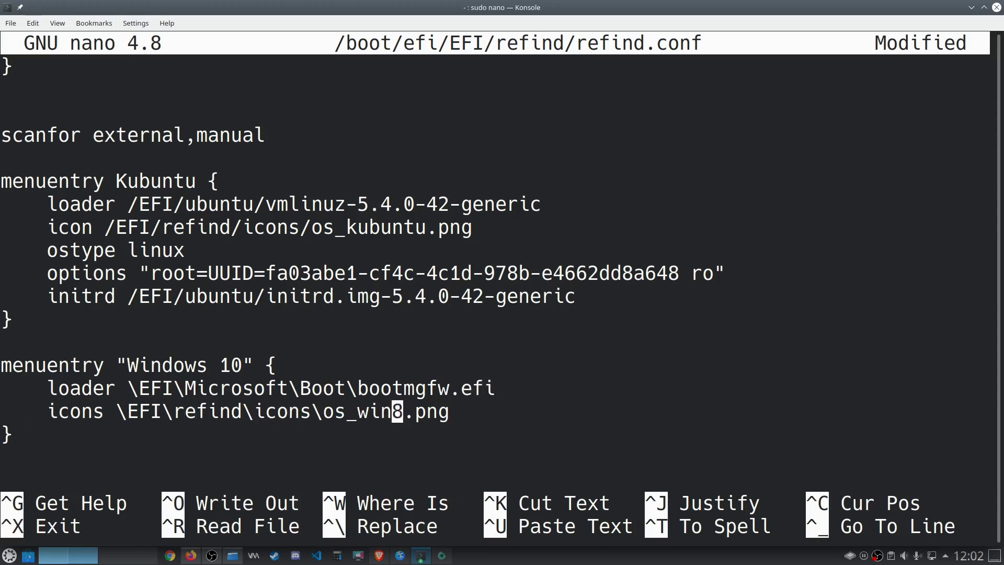
key(Right)
key(Right)
key(Right)
key(Right)
key(Right)
key(Right)
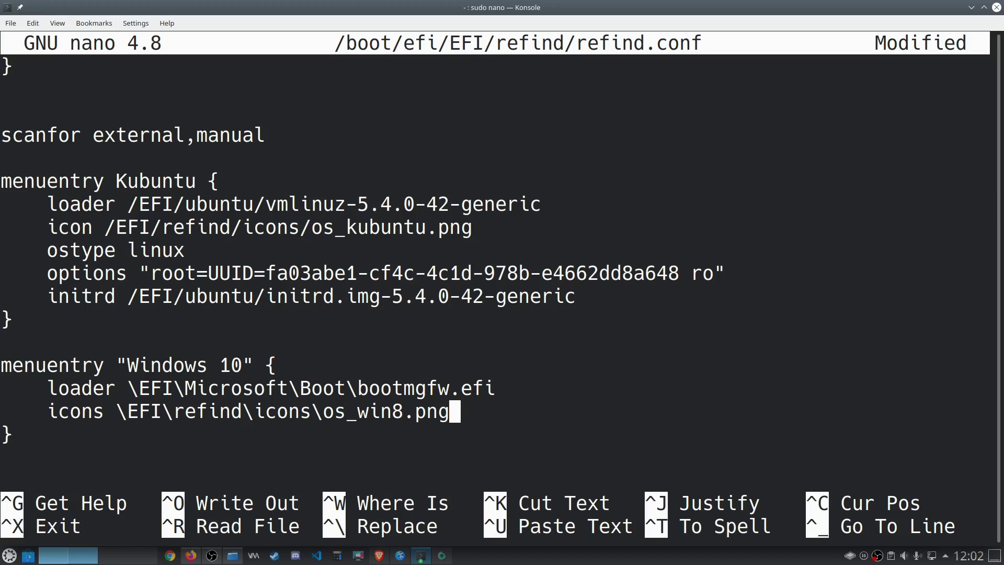
key(Down)
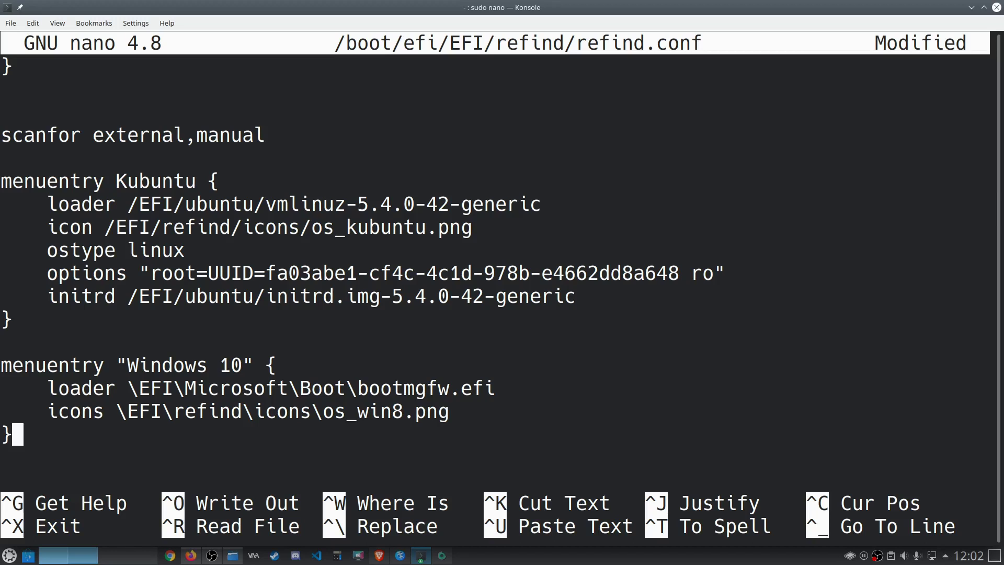
Exit nano and discard the modified buffer of refind.conf.
key(ctrl+x)
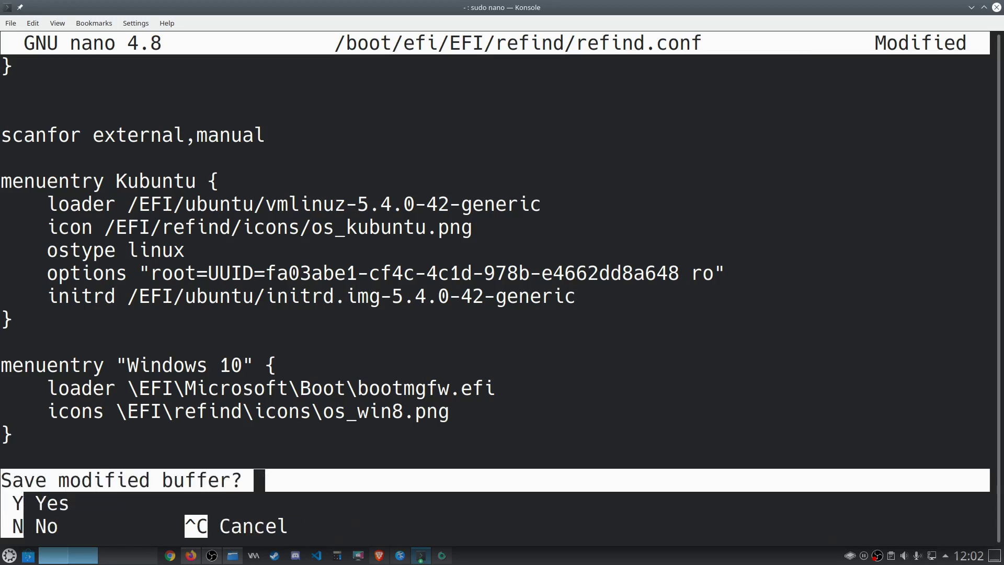
key(ctrl+c)
key(ctrl+x)
key(n)
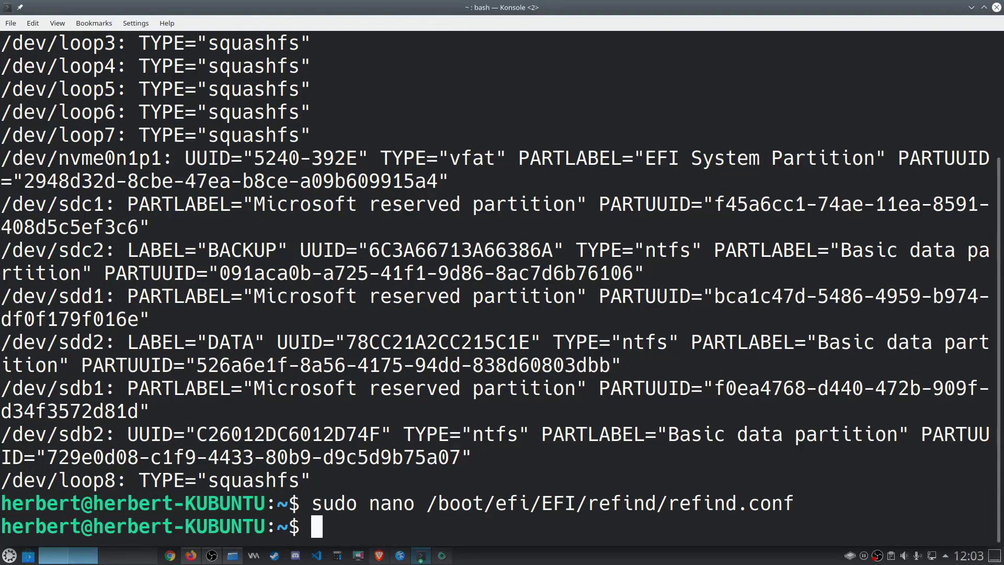
Exit the terminal session and close the file manager window showing the Documents folder.
text(exit)
key(Return)
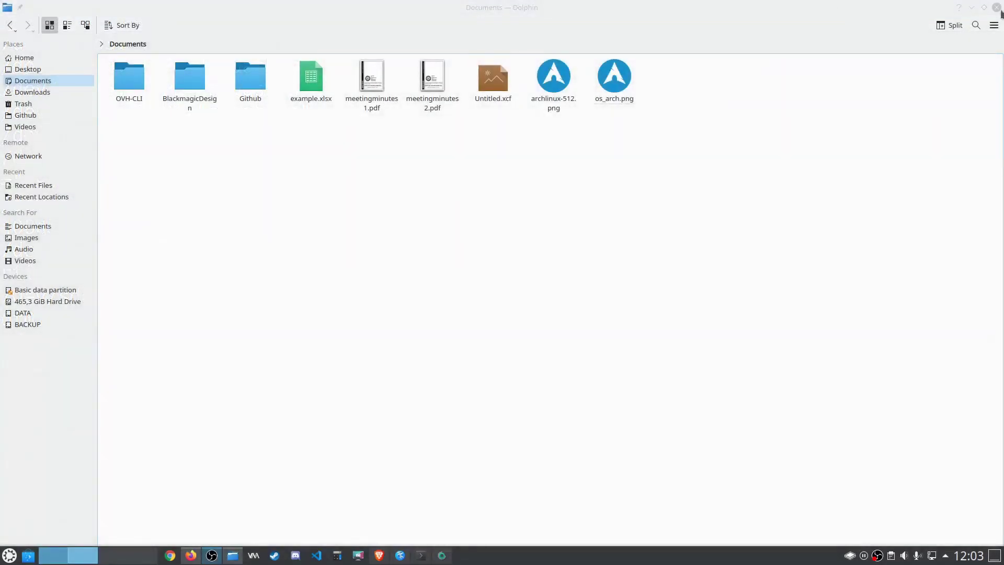
click(996, 8)
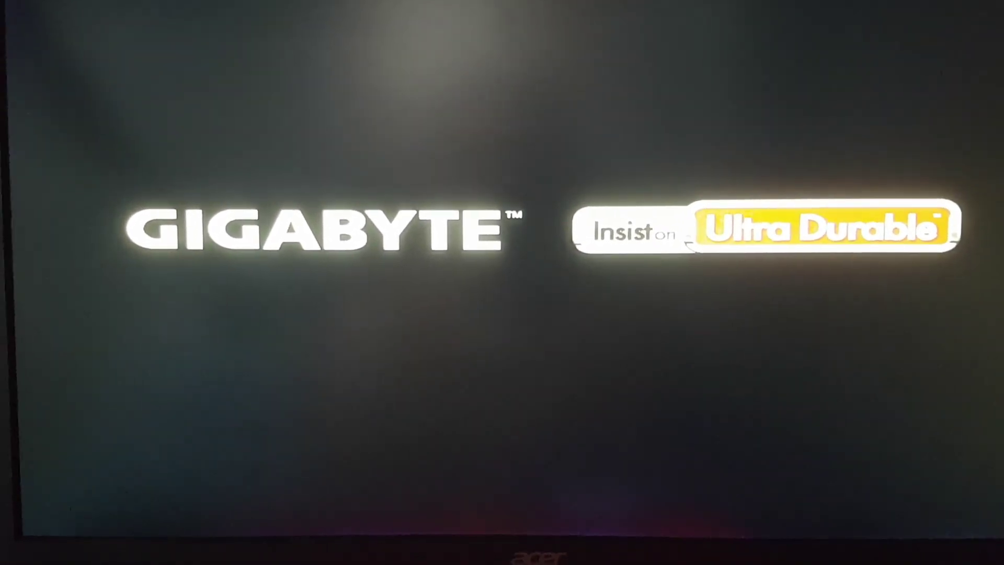
In the rEFInd boot menu, check the Windows 10 and Kubuntu entries by alternating the selection, finishing on Kubuntu.
key(Right)
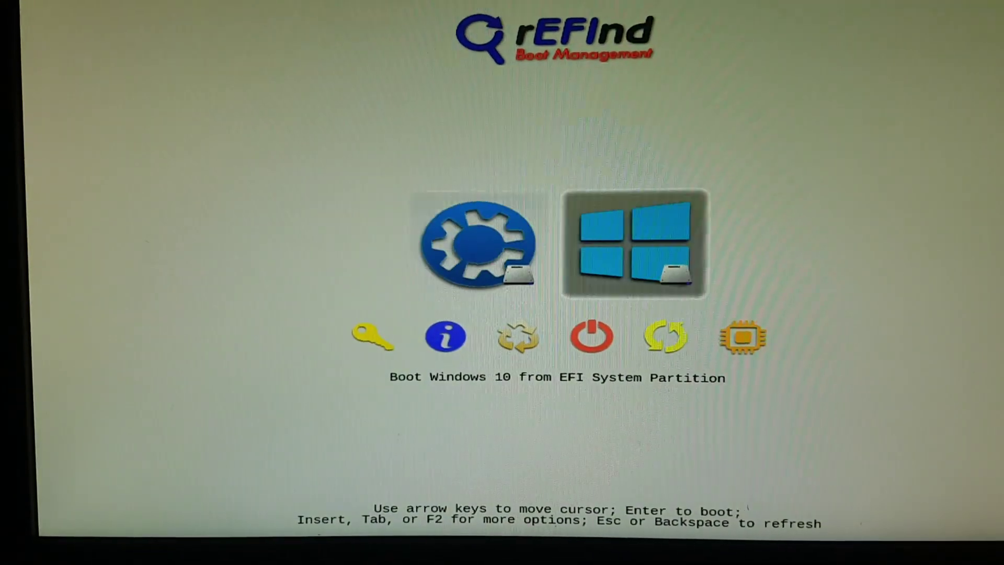
key(Left)
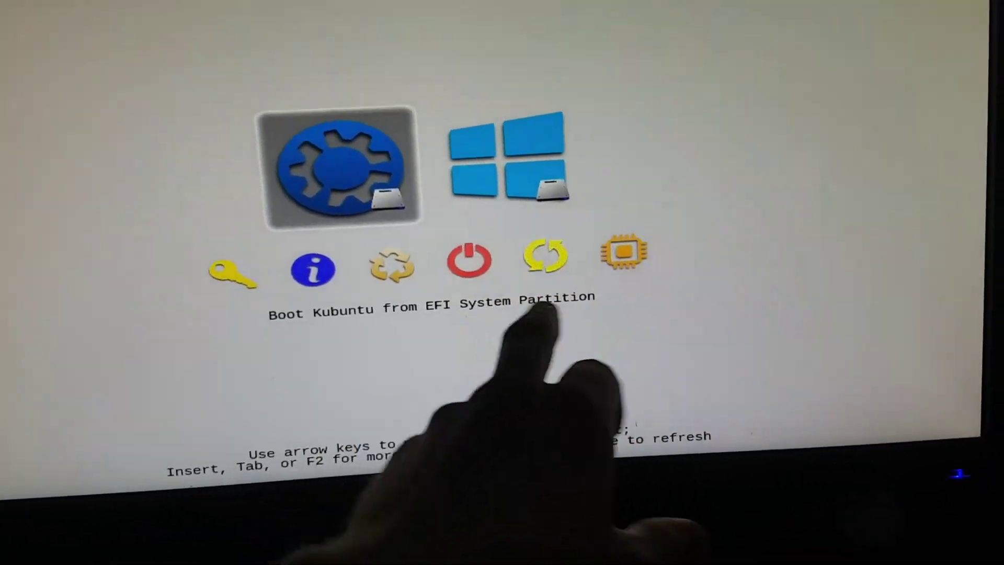
key(Right)
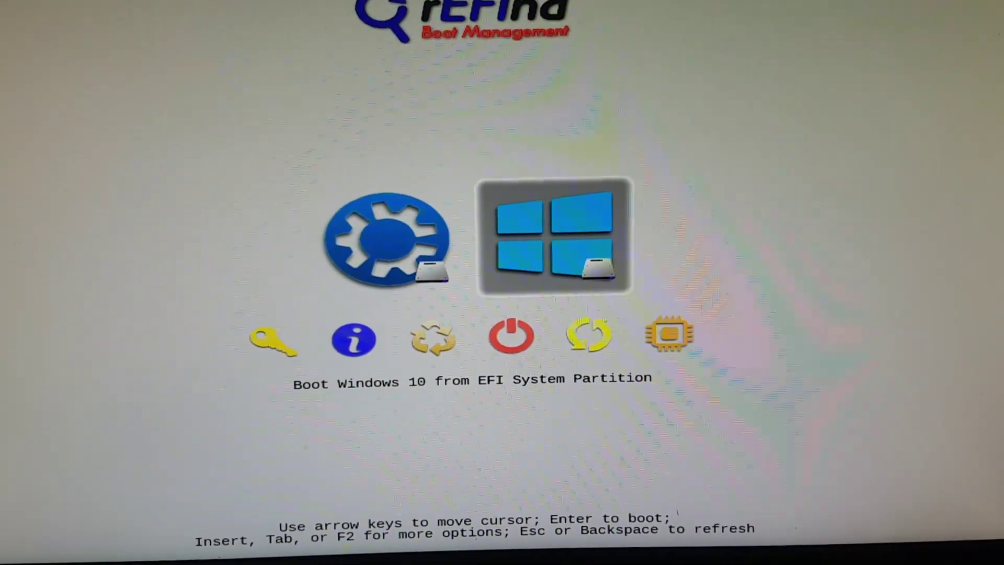
key(Left)
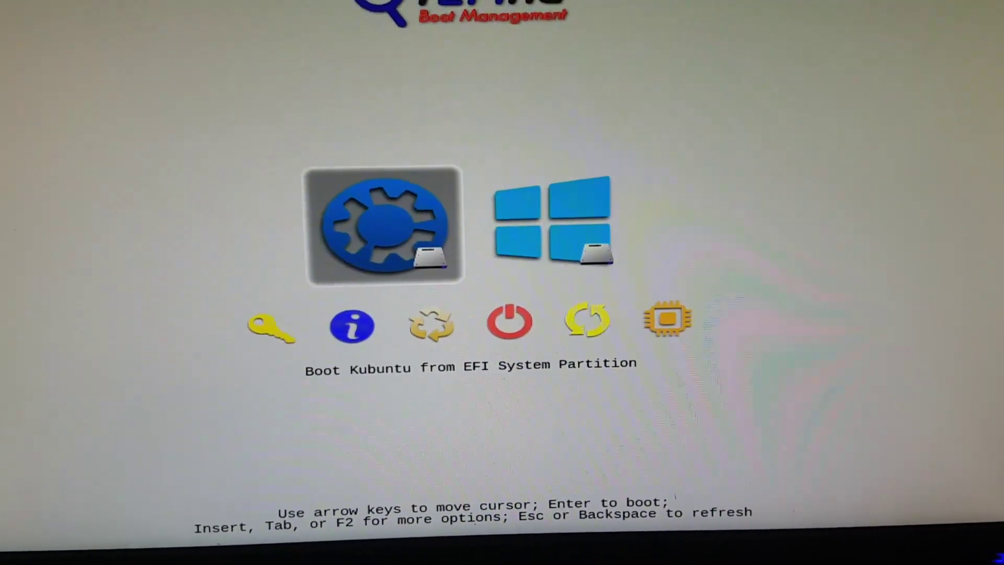